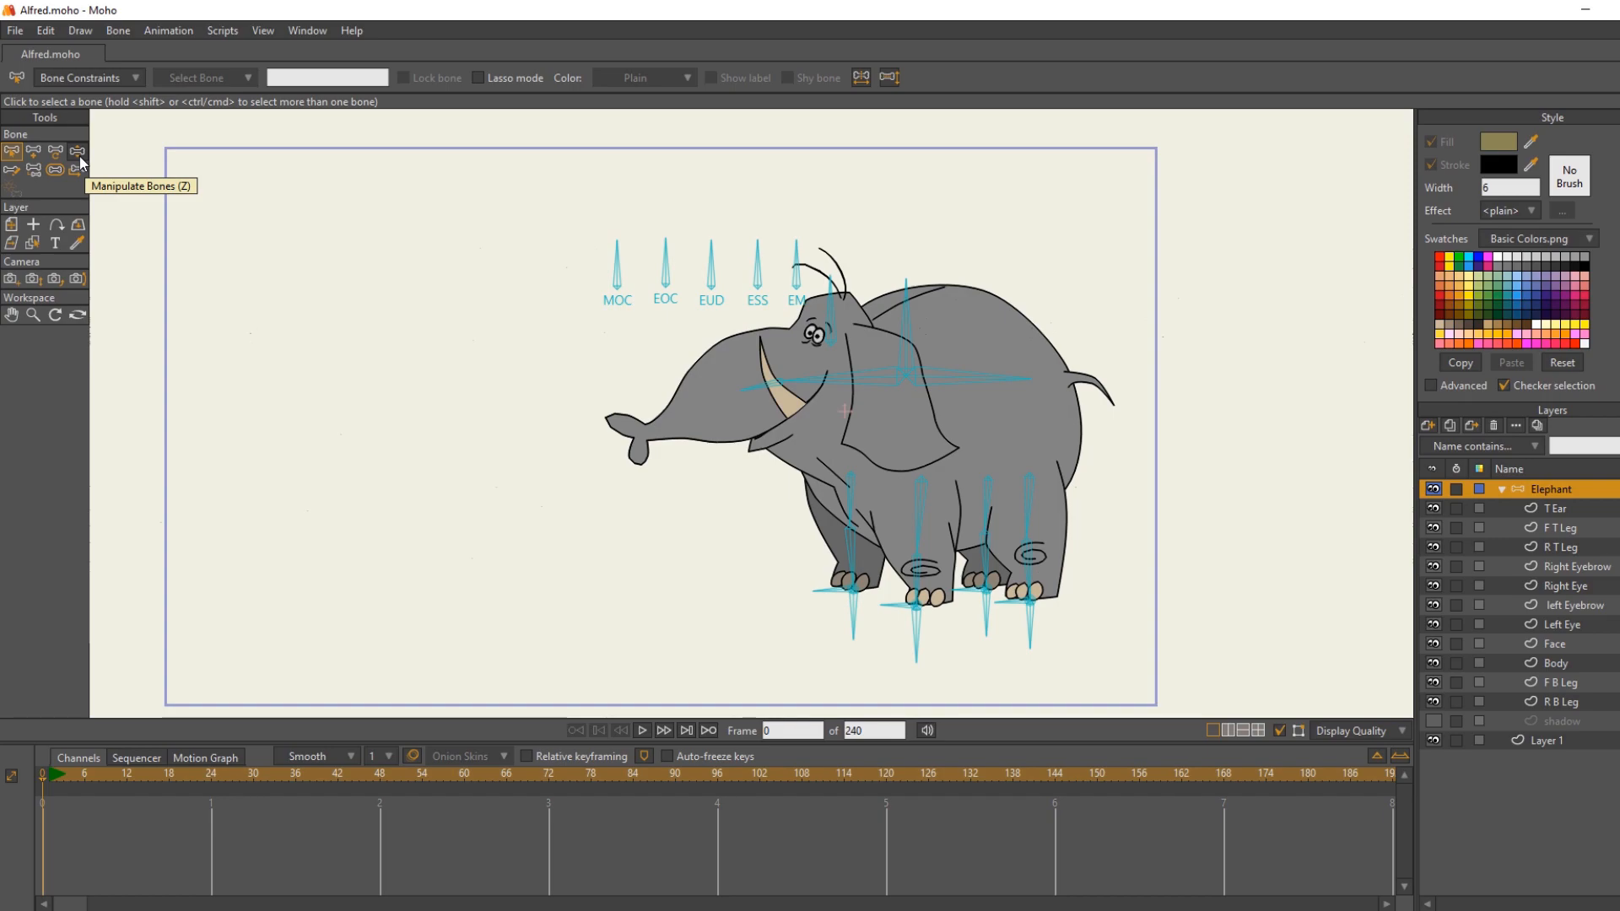
Step: Test the facial control bones above the elephant's head, including MOC, EUD, ESS and EM, with the Manipulate Bones tool
click(78, 155)
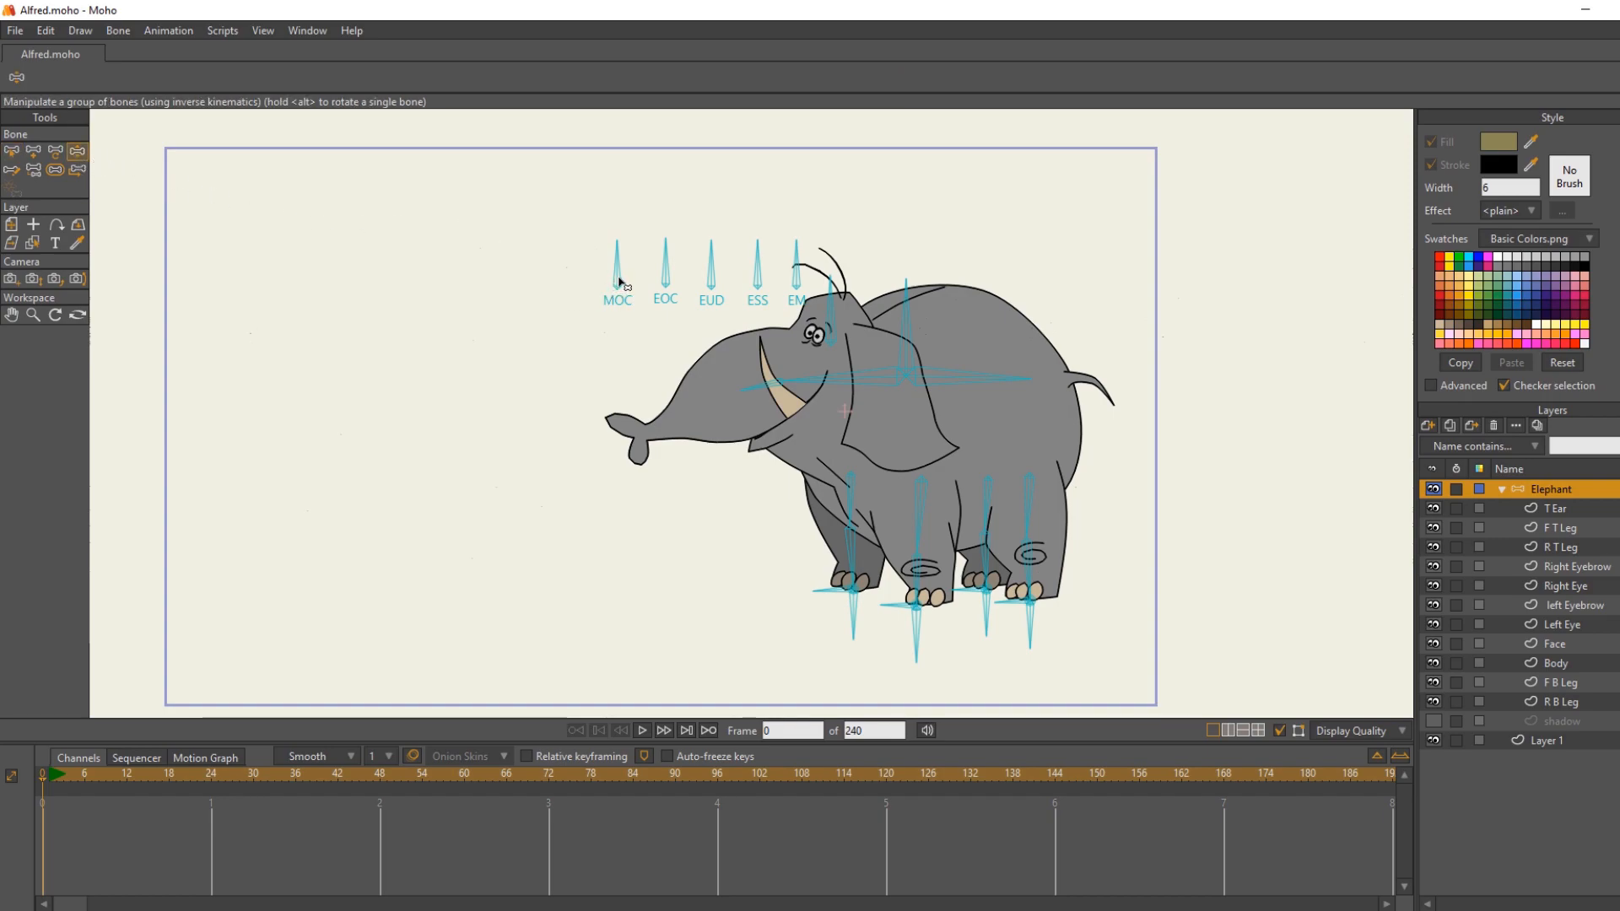
drag(617, 275, 789, 252)
drag(707, 285, 706, 245)
click(798, 269)
drag(798, 268, 824, 308)
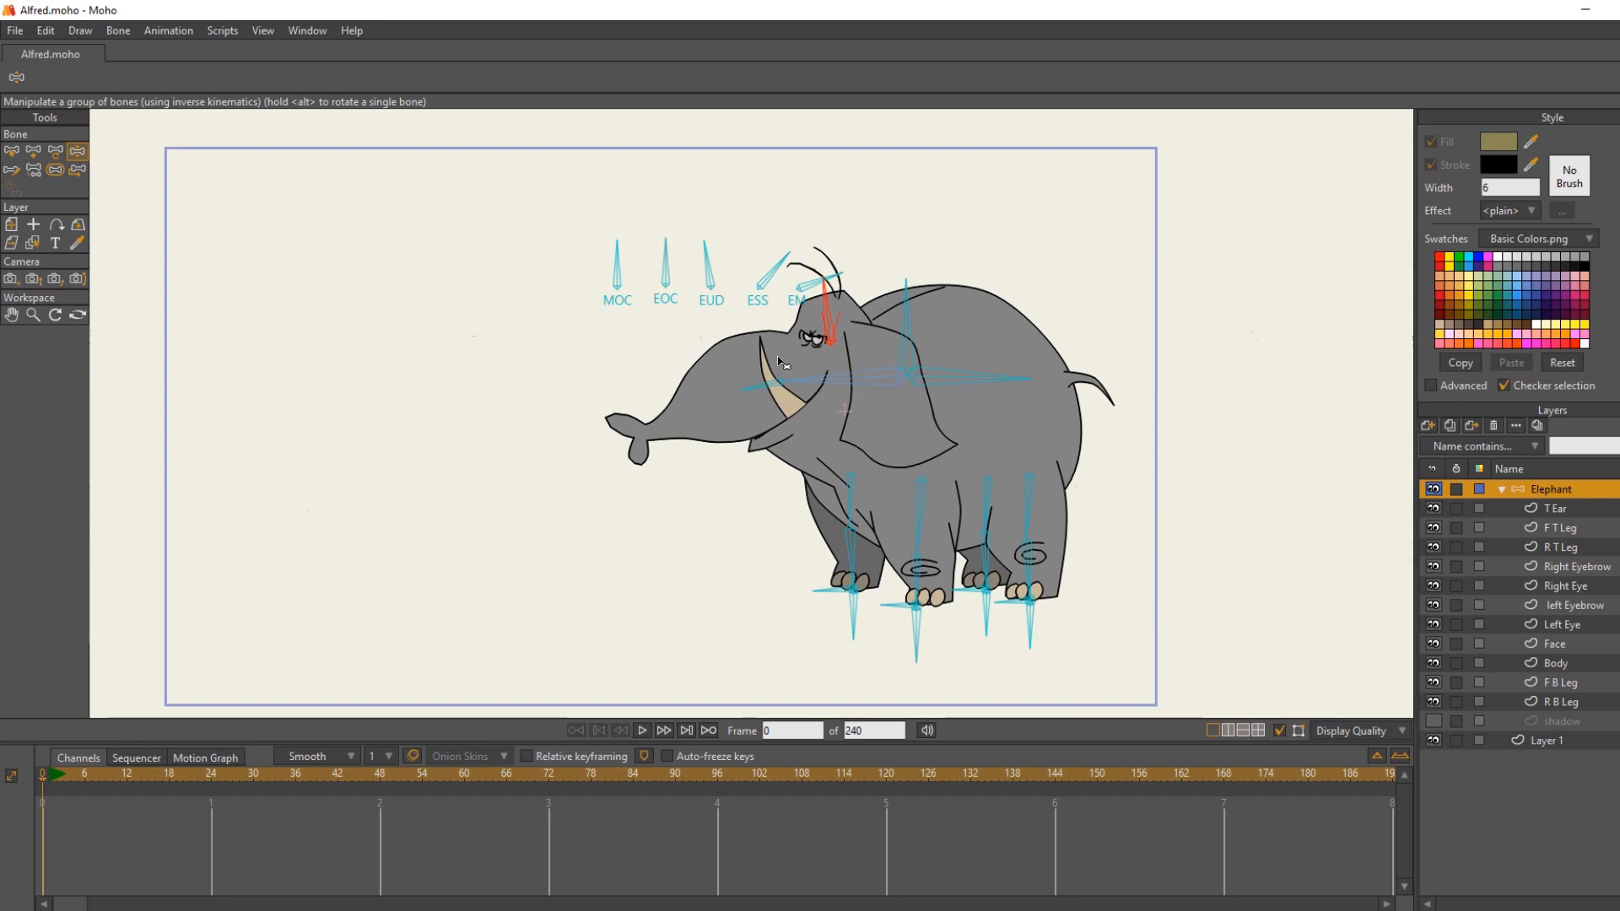
Step: Test the head, hip and foot bones by bending the head and hips down and shifting the feet
drag(766, 397, 811, 390)
drag(961, 382, 961, 399)
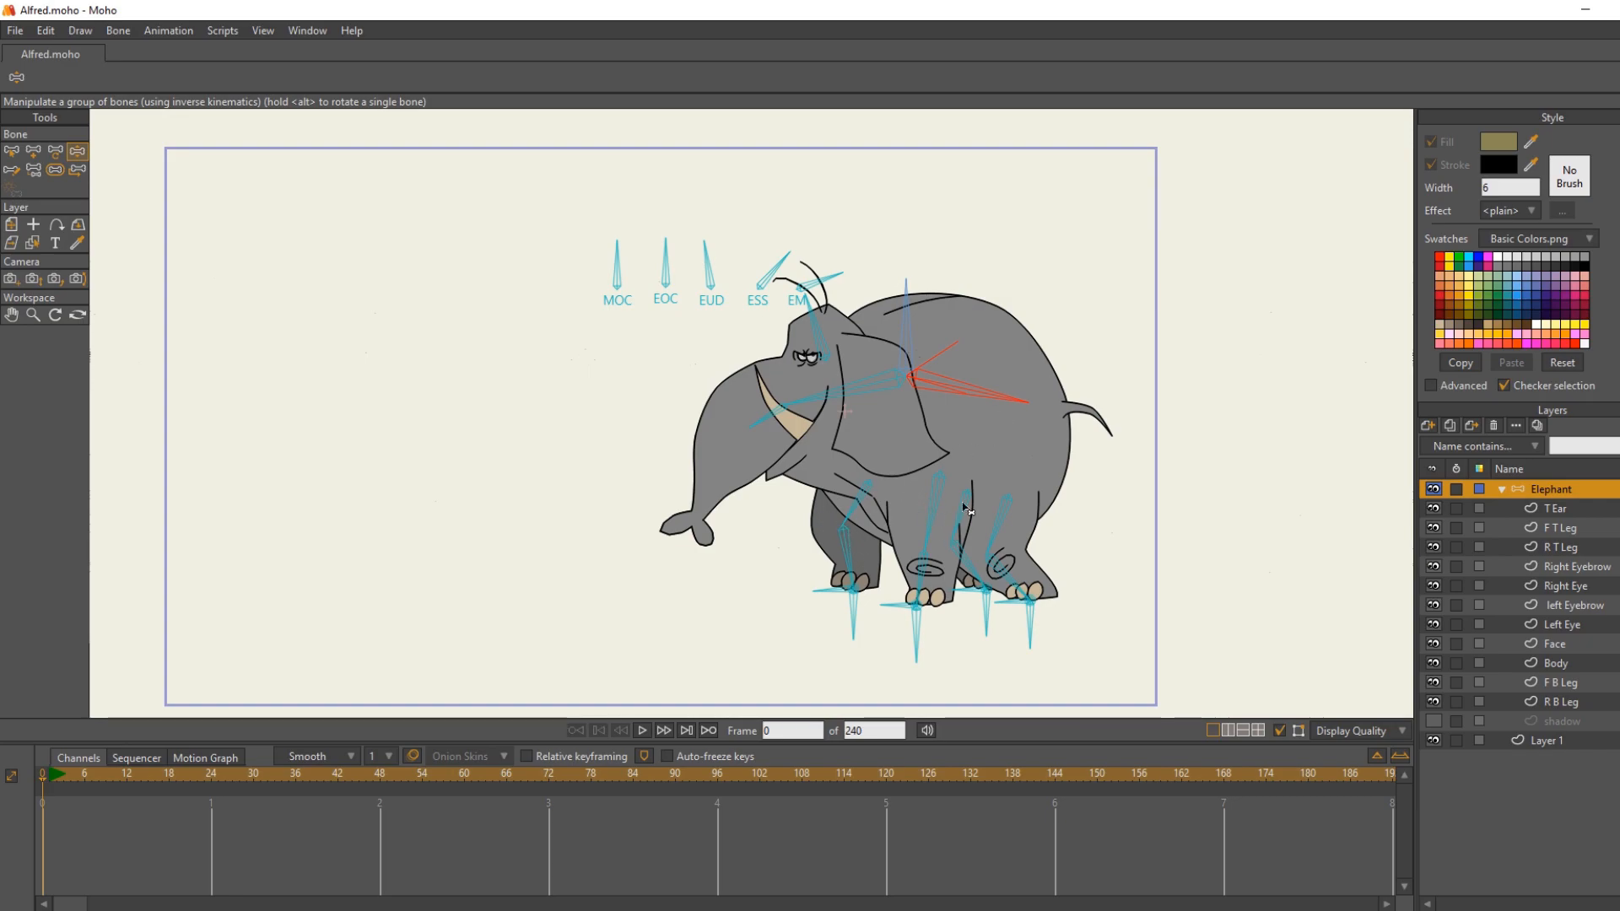
mouse_move(999, 404)
mouse_down()
mouse_move(983, 313)
mouse_move(995, 387)
mouse_up()
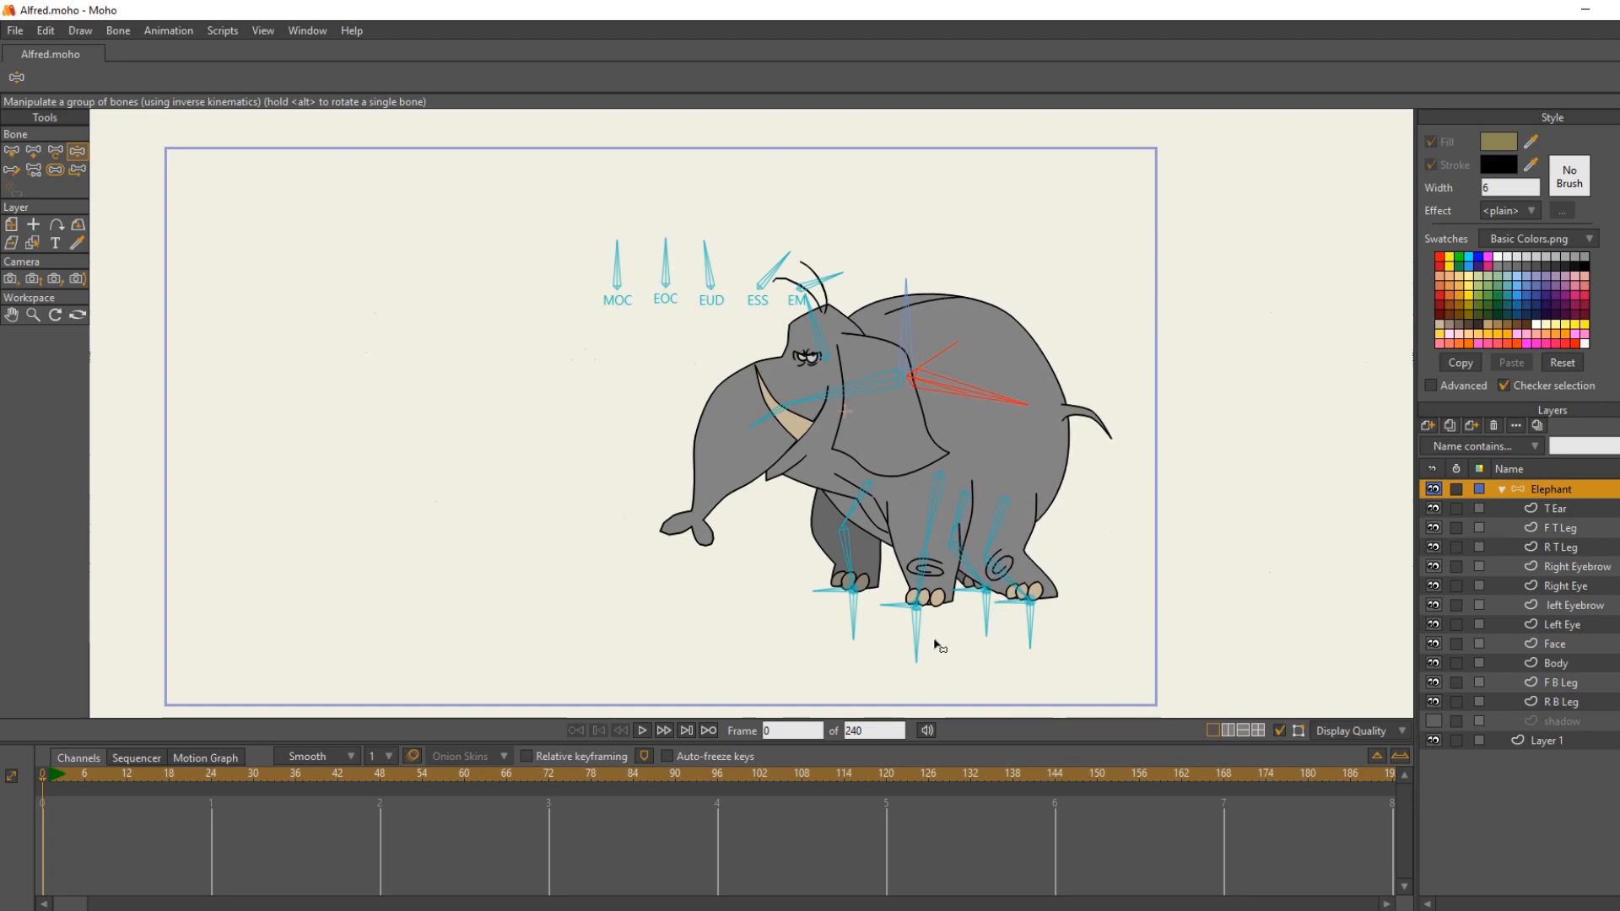
drag(848, 618, 1030, 604)
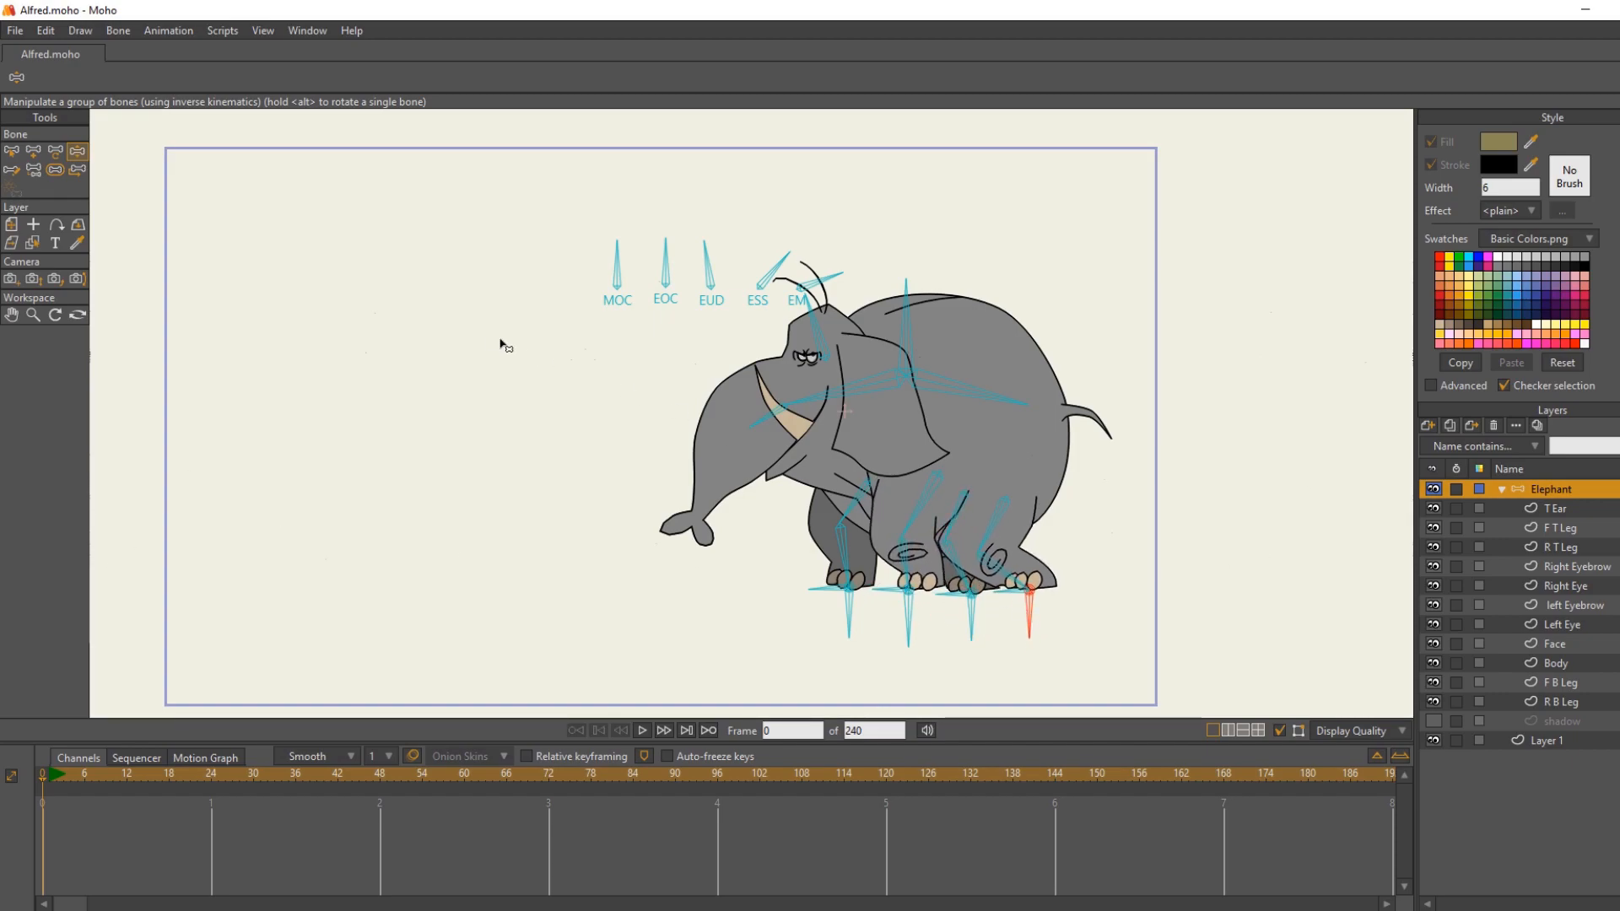
Step: Select and hide the MOC, EOC, EUD, ESS and EM control bones together with the head bones
click(15, 158)
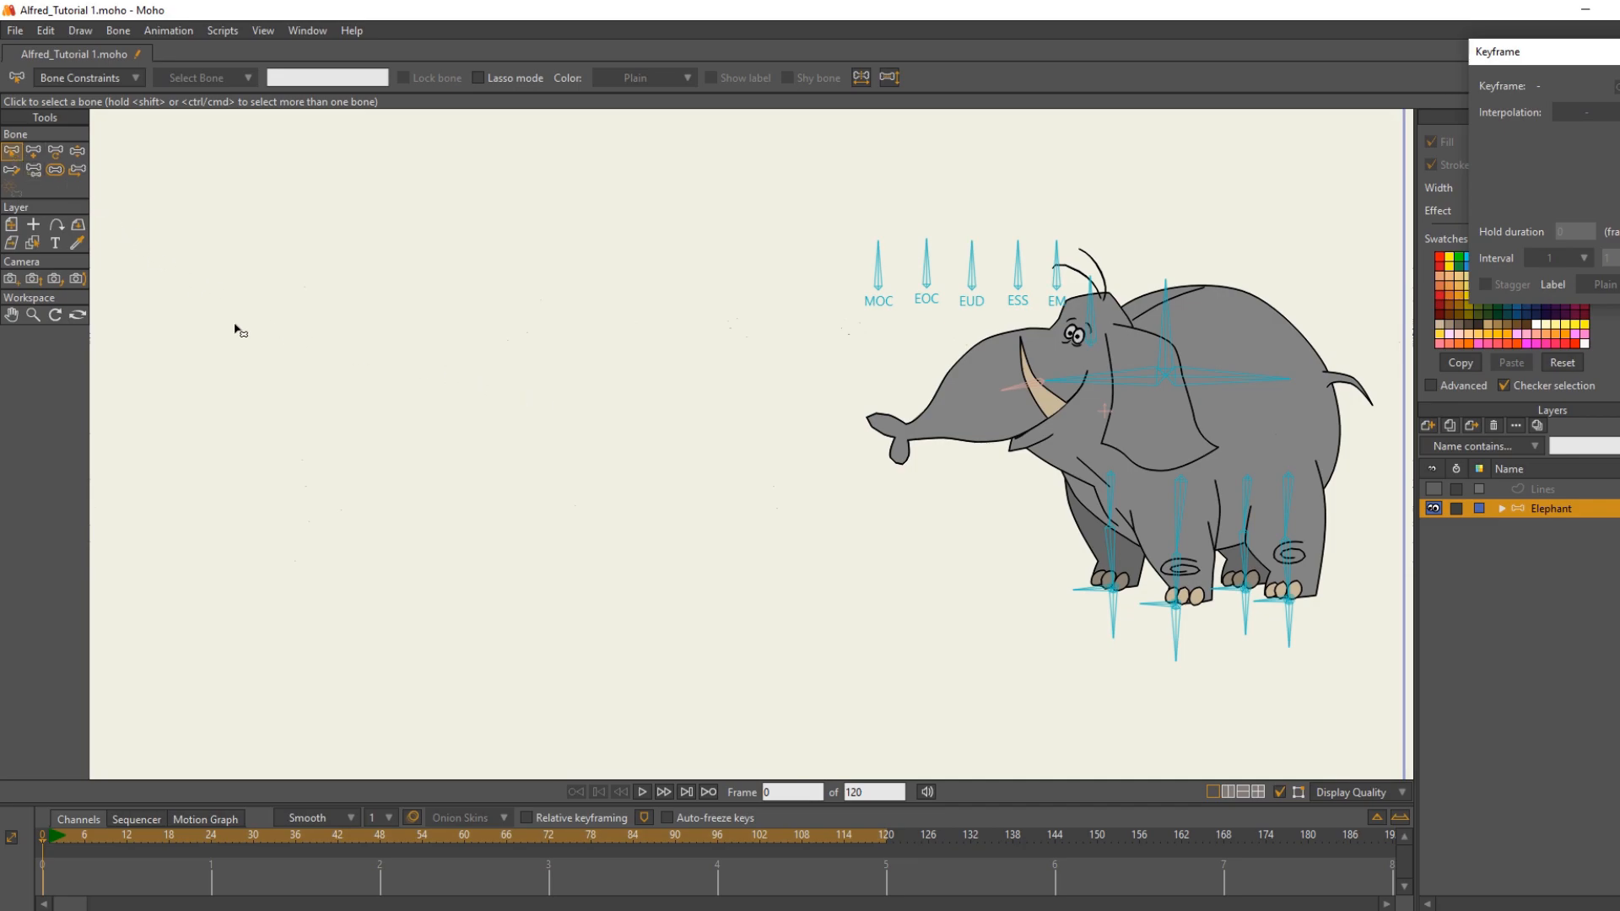
mouse_move(597, 411)
mouse_down()
mouse_move(883, 217)
mouse_move(1112, 180)
mouse_move(1107, 321)
mouse_move(1082, 408)
mouse_move(1072, 366)
mouse_move(1034, 360)
mouse_move(1018, 395)
mouse_move(921, 438)
mouse_move(471, 412)
mouse_move(482, 441)
mouse_move(544, 422)
mouse_up()
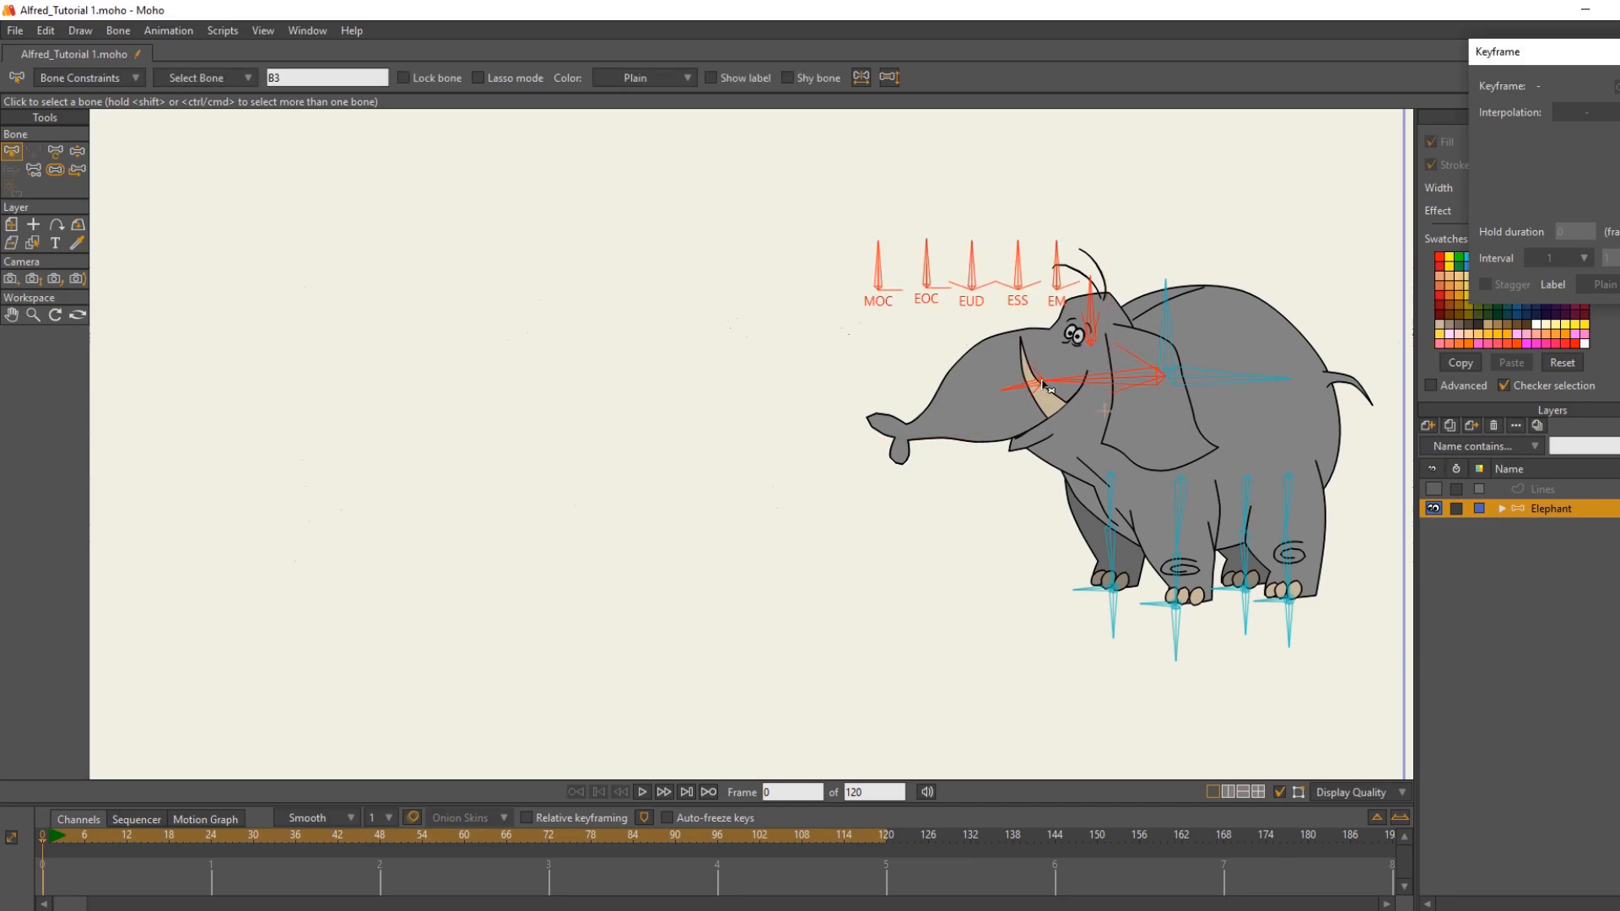
click(1115, 386)
mouse_move(672, 269)
mouse_down()
mouse_move(698, 237)
mouse_move(844, 193)
mouse_move(843, 179)
mouse_move(1001, 195)
mouse_move(1122, 284)
mouse_move(1119, 357)
mouse_move(1012, 405)
mouse_move(828, 367)
mouse_move(605, 226)
mouse_move(774, 218)
mouse_up()
click(772, 214)
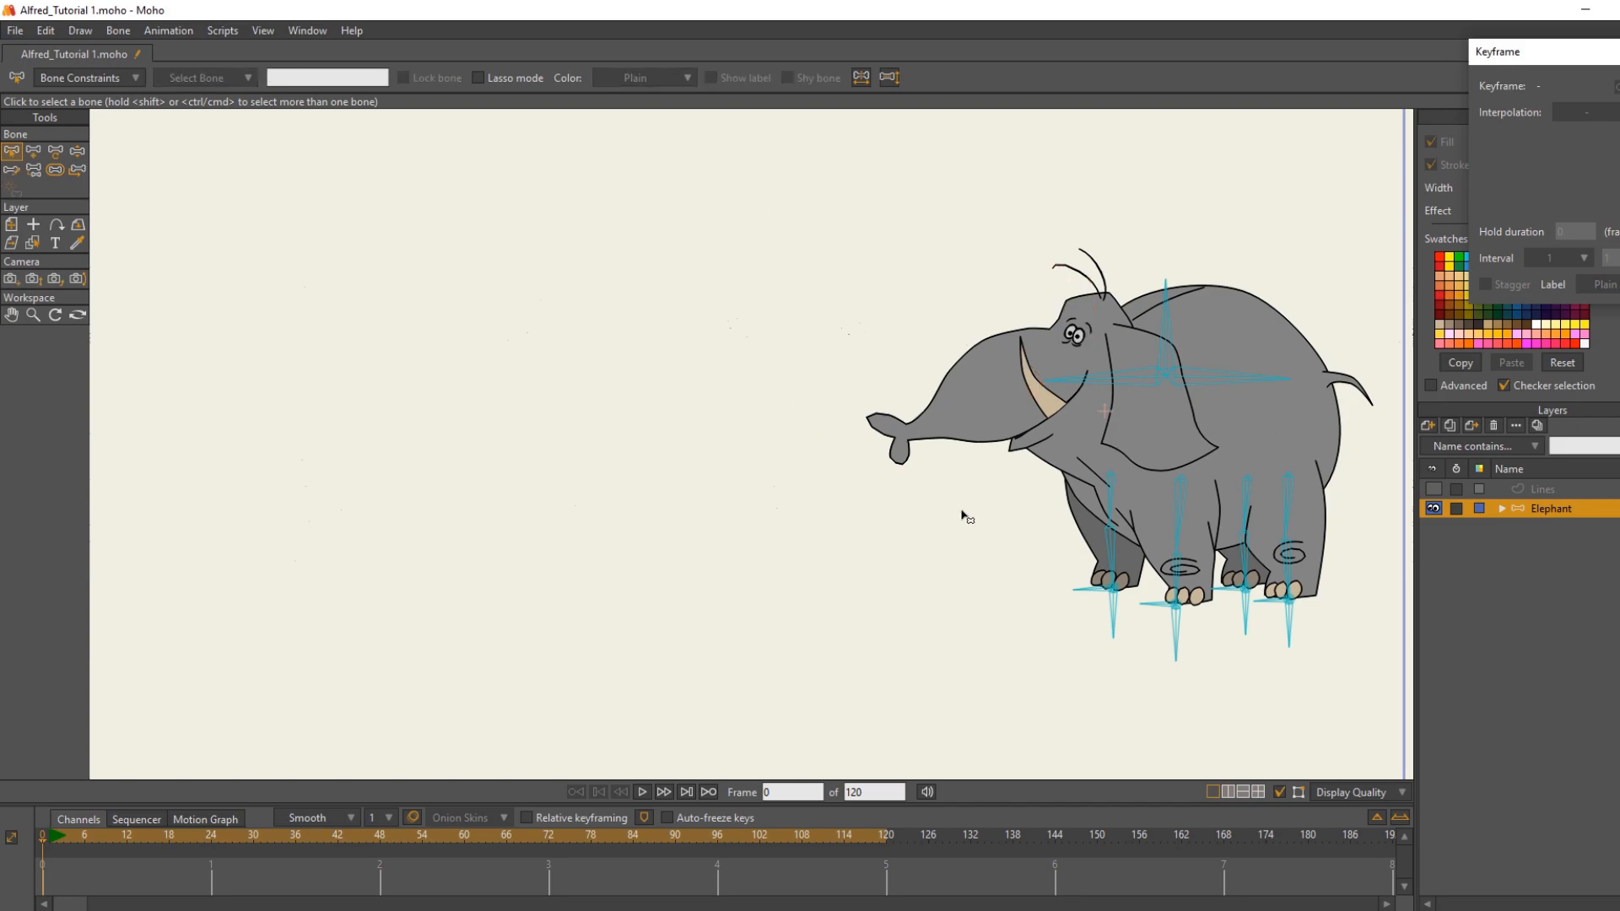
Step: Make the Lines layer visible to show the ground lines and stride boxes around the elephant's feet
drag(911, 519, 874, 514)
scroll(818, 507, up, 1)
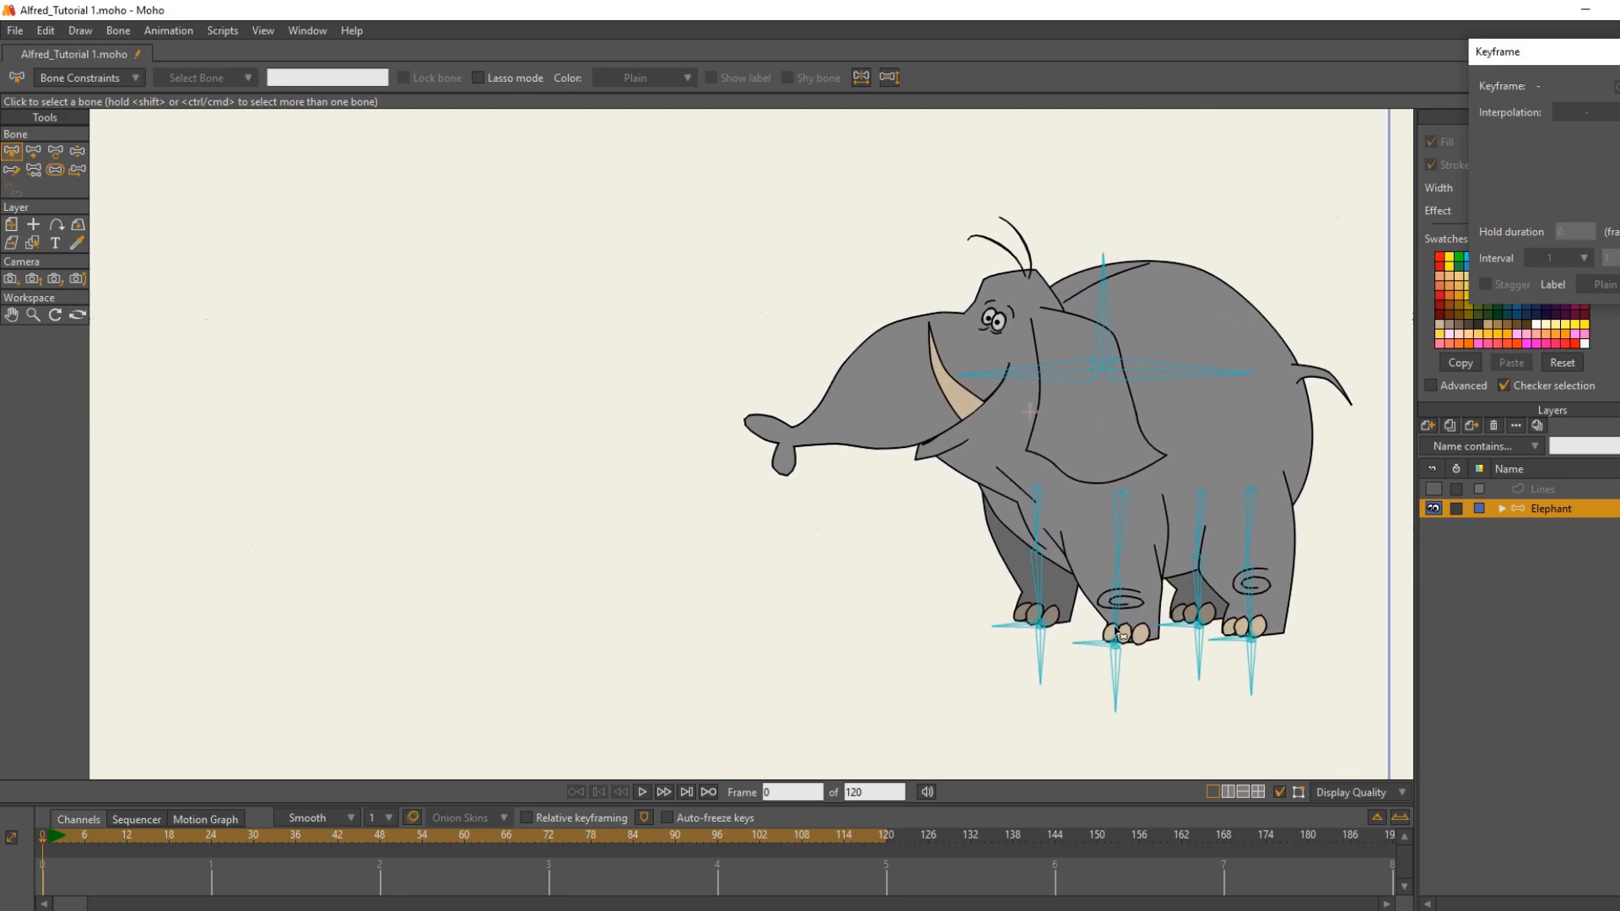
click(1536, 489)
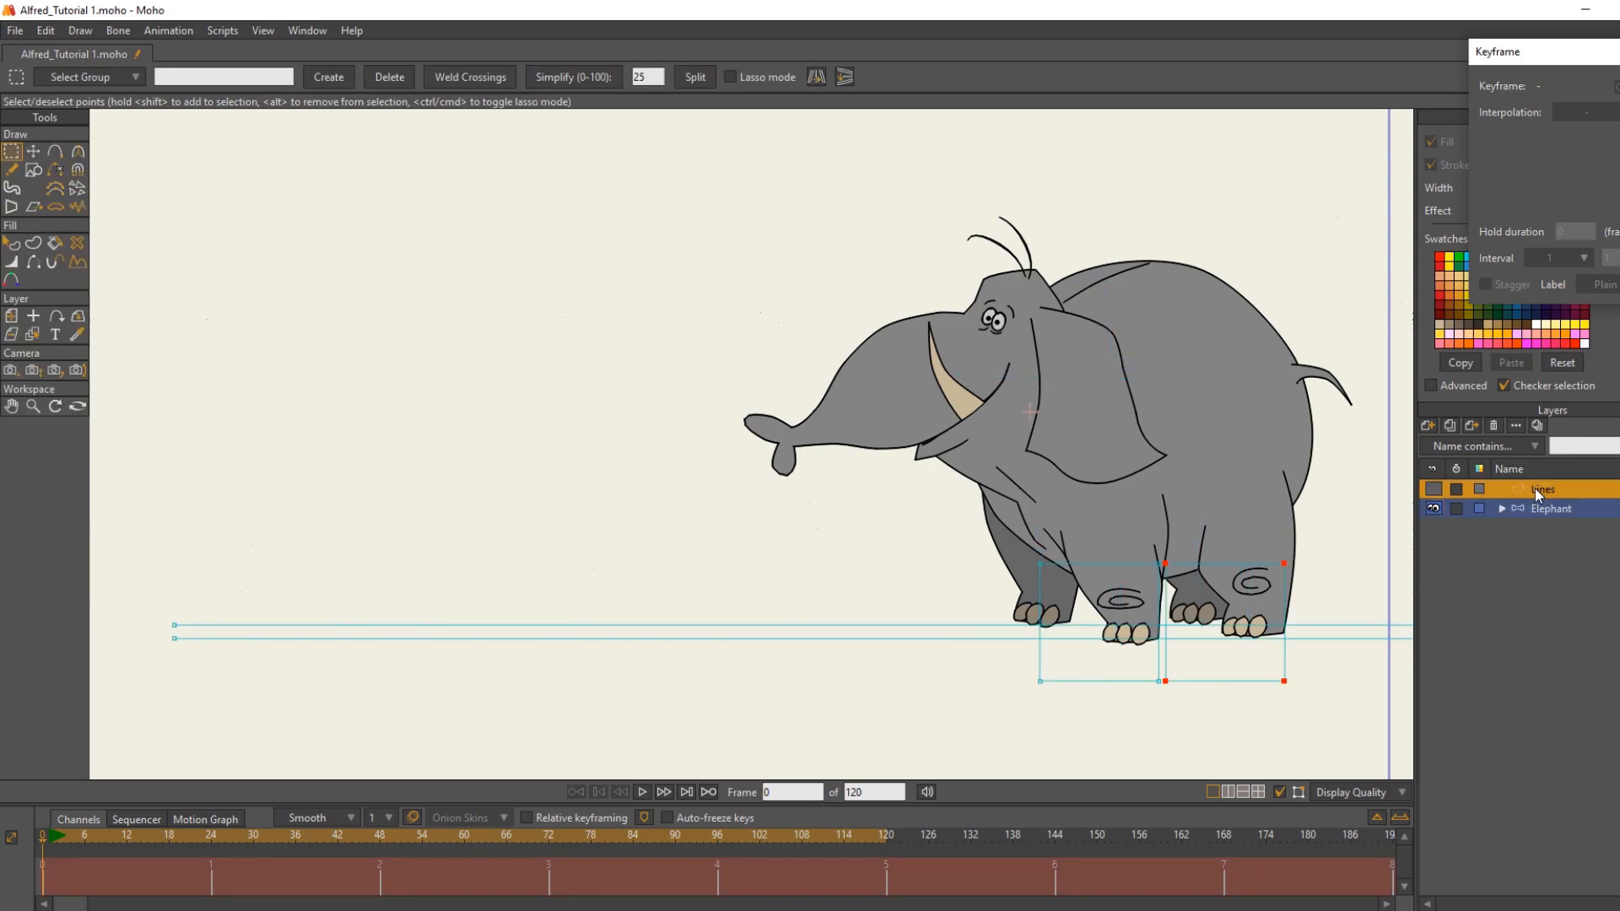
click(1434, 489)
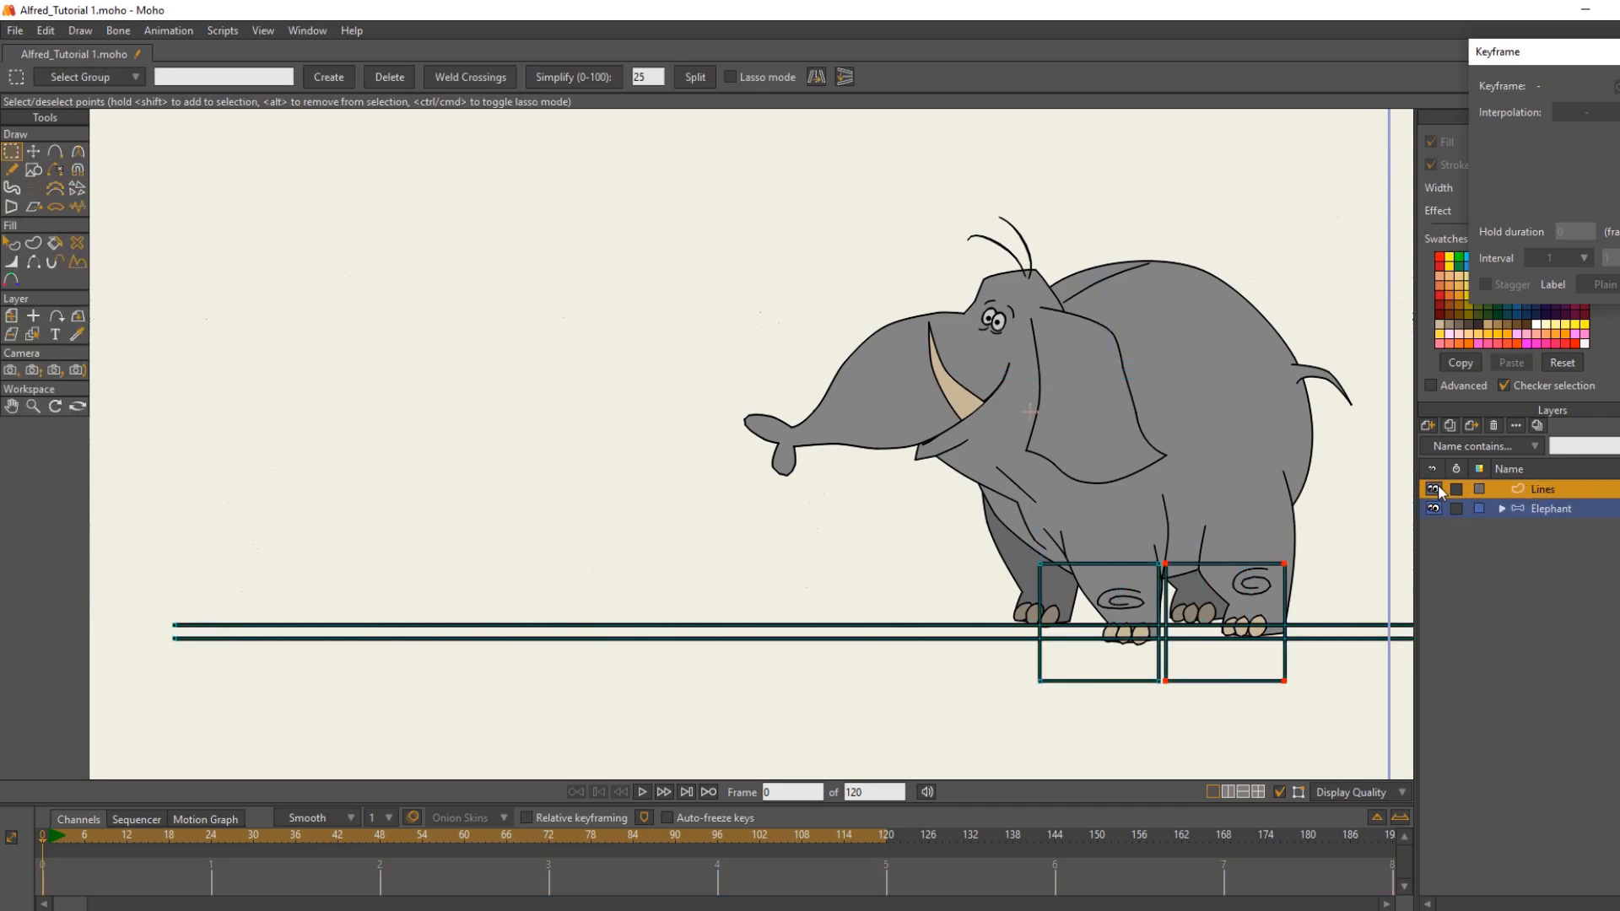
mouse_move(1038, 719)
mouse_down()
mouse_move(914, 685)
mouse_move(952, 685)
mouse_up()
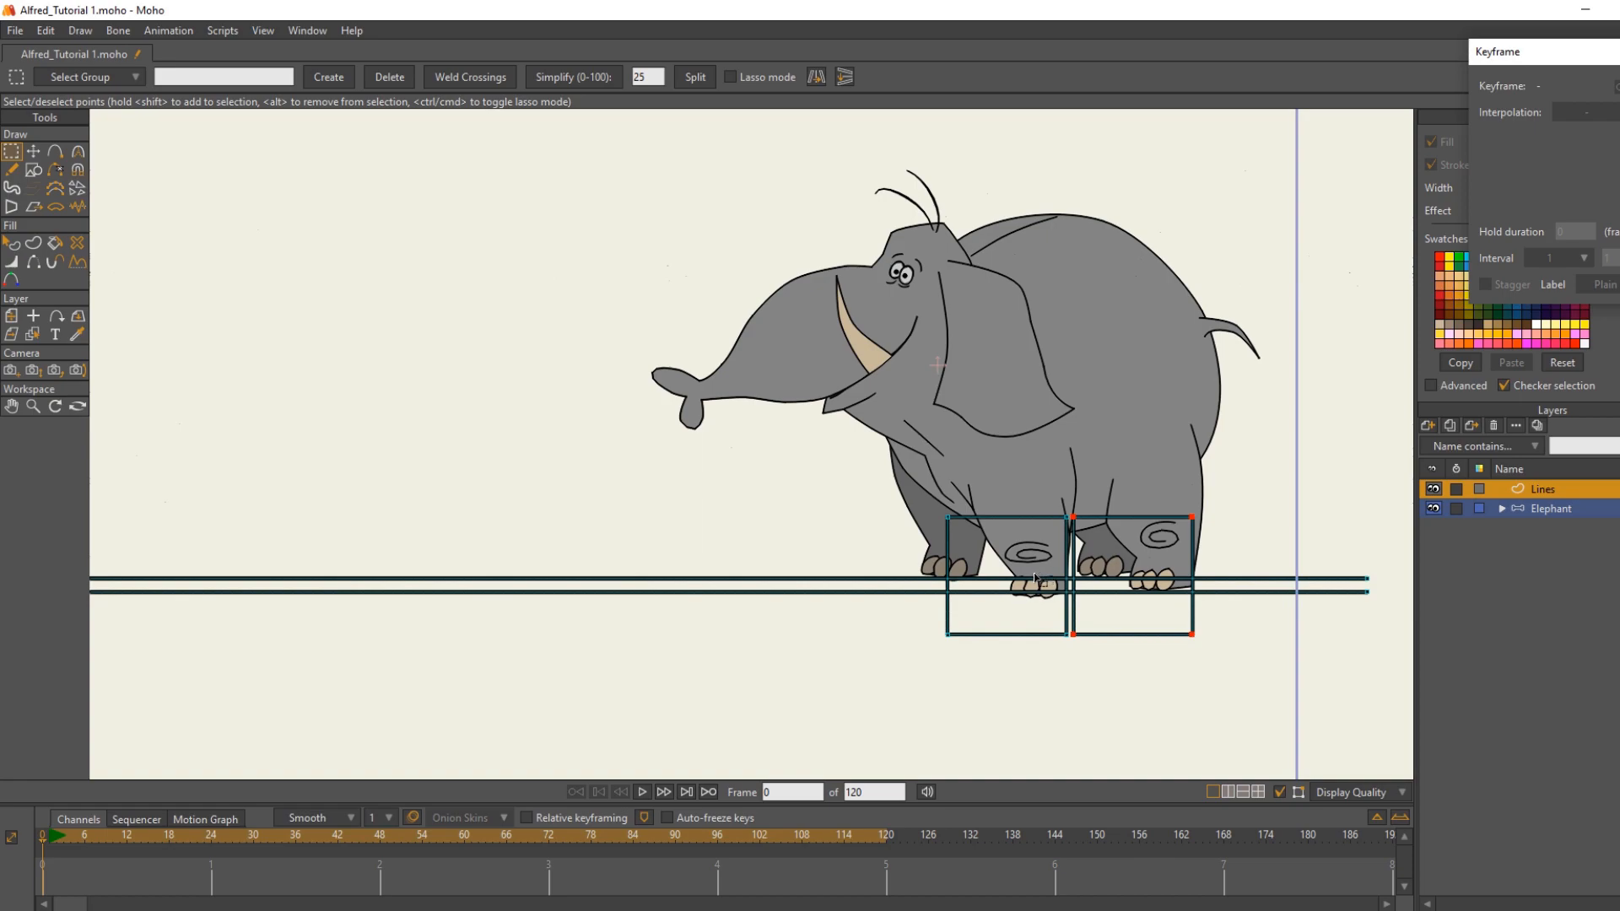
Step: At frame 1, move the Elephant rig's near front foot forward, just ahead of the first guide box, with Manipulate Bones
click(665, 792)
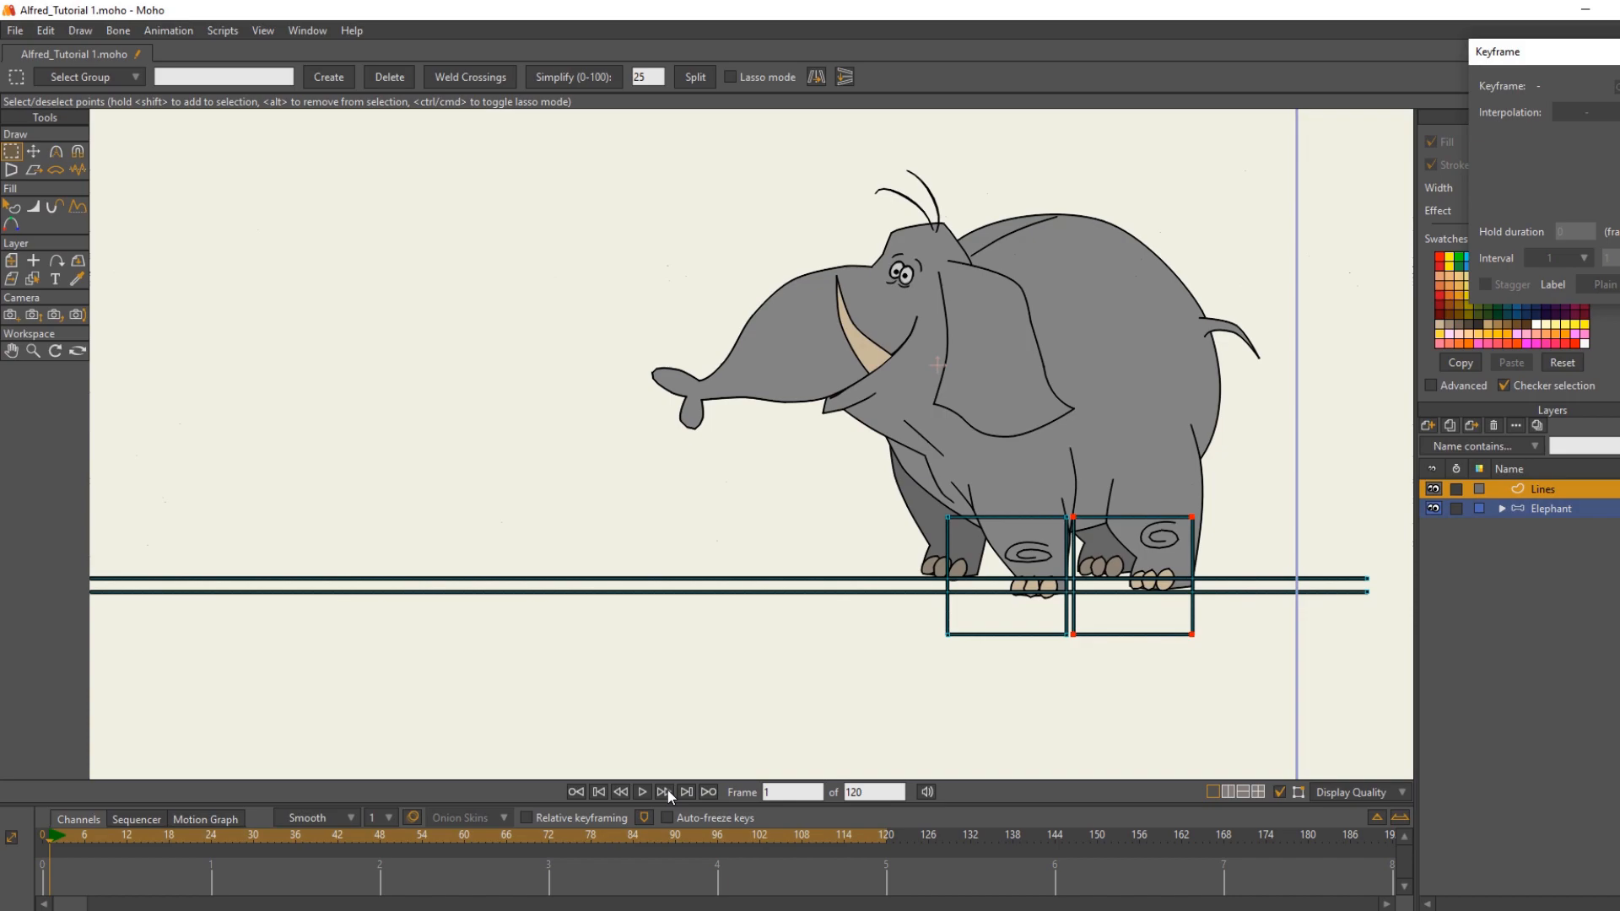
click(1558, 510)
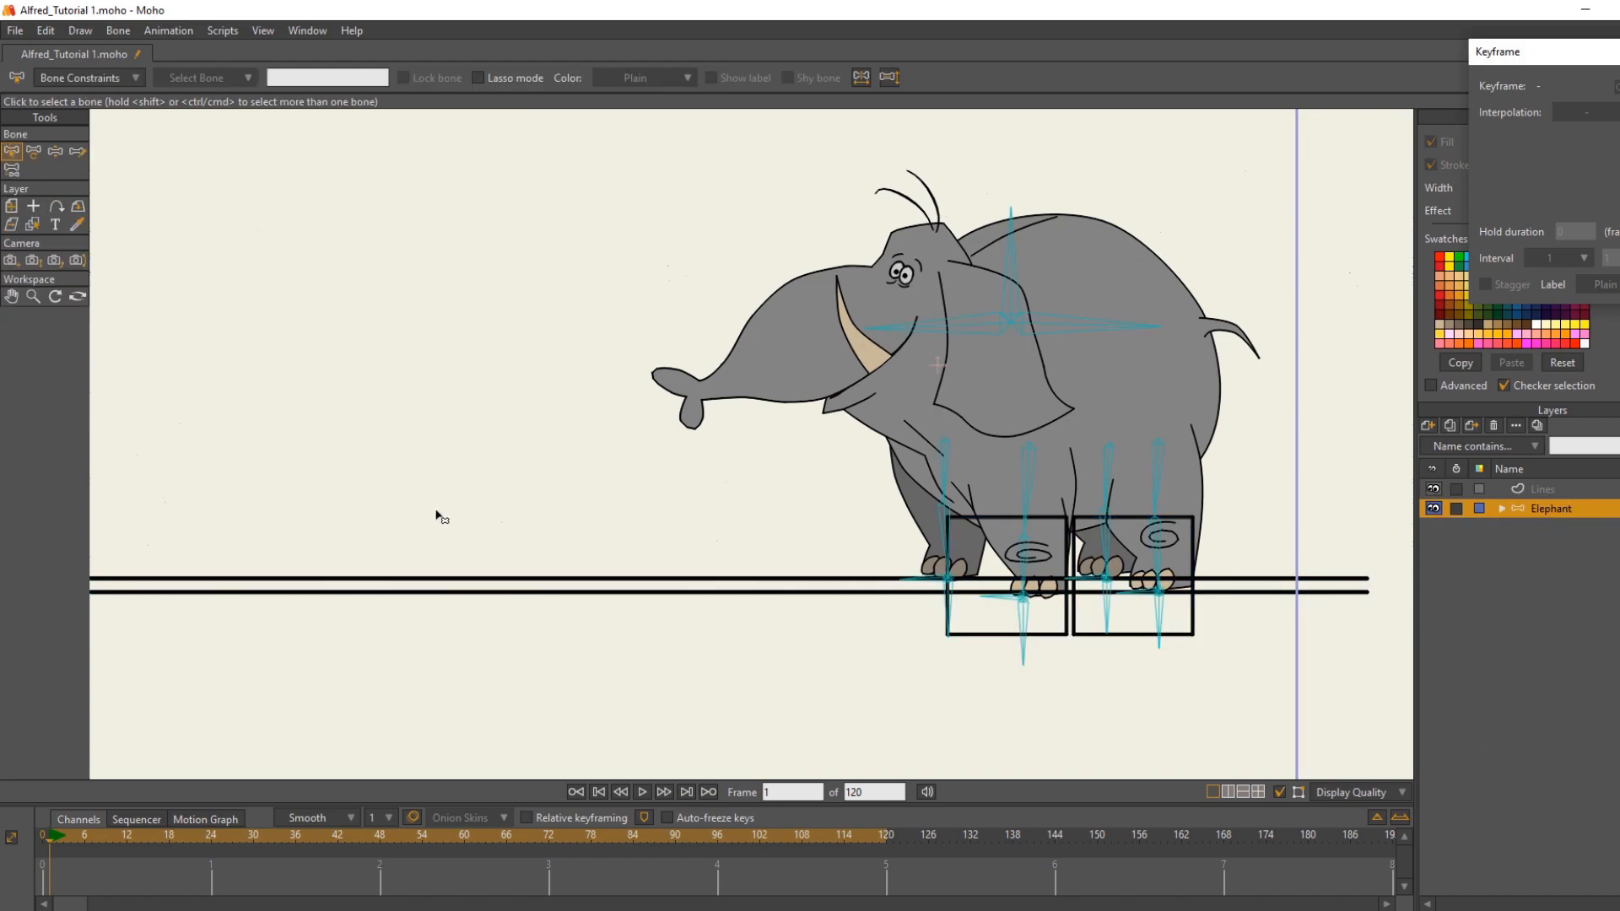
click(54, 153)
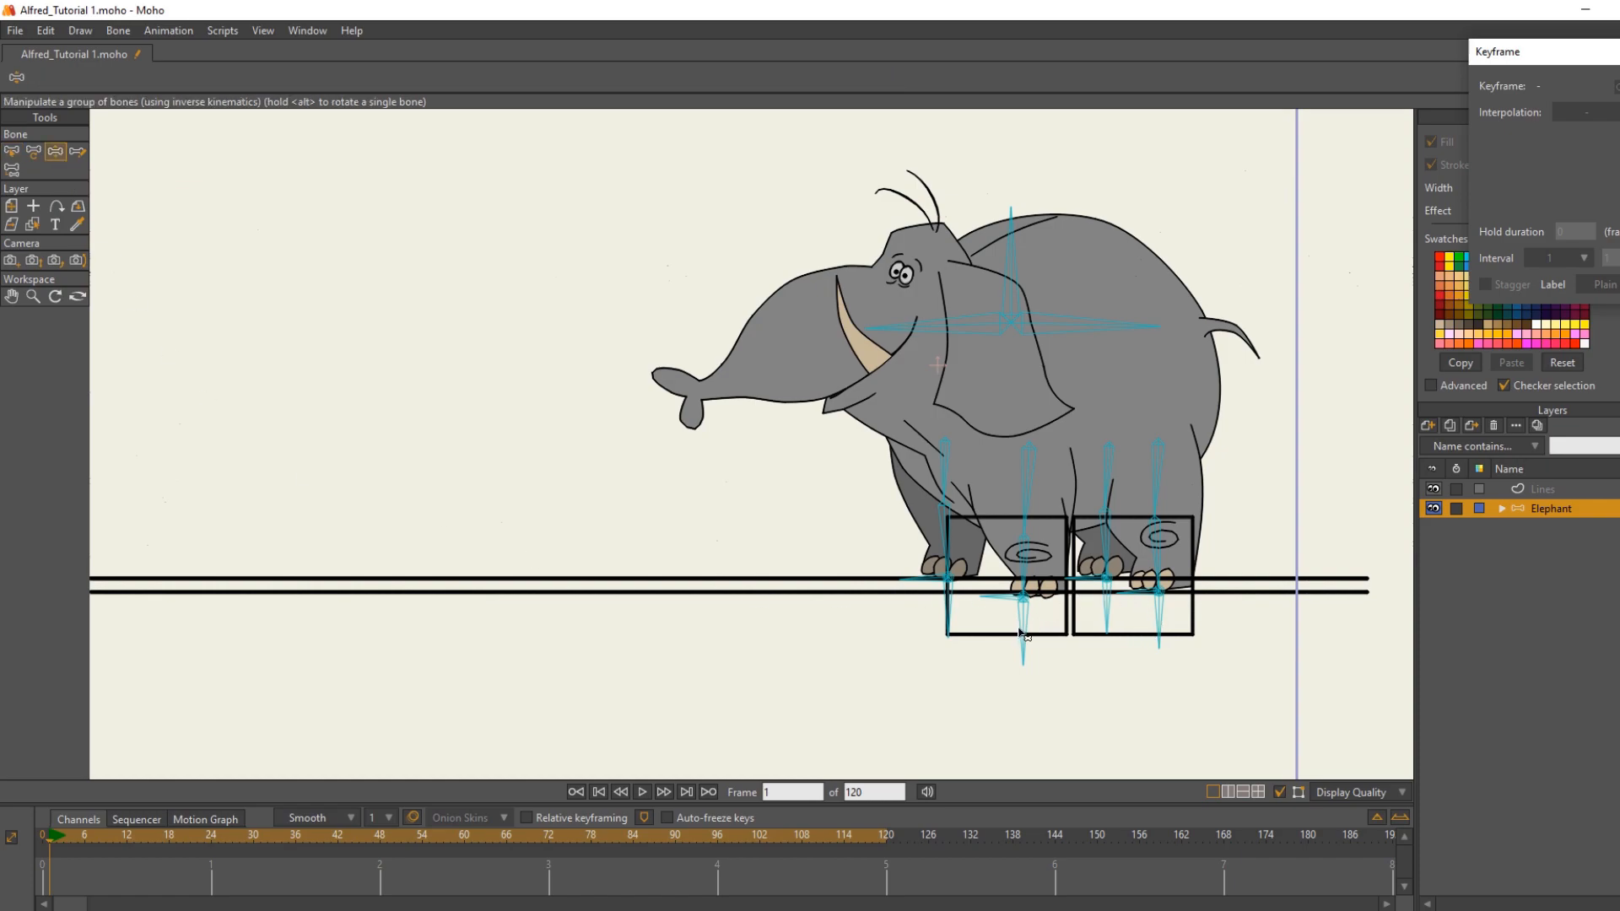
drag(1026, 633, 908, 626)
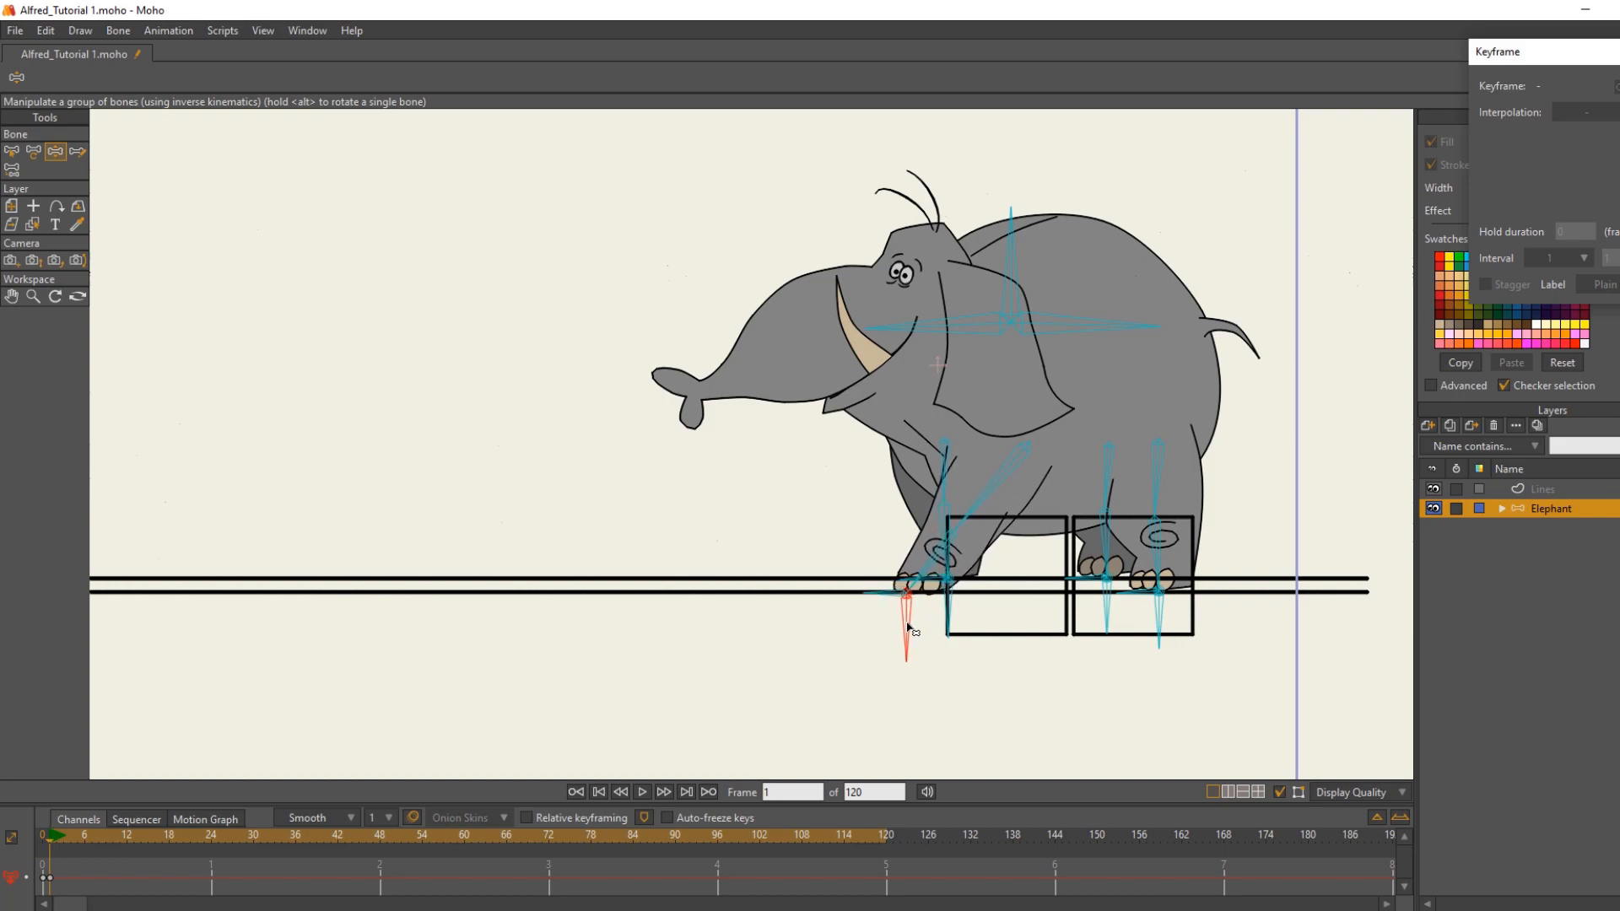
drag(907, 627, 907, 628)
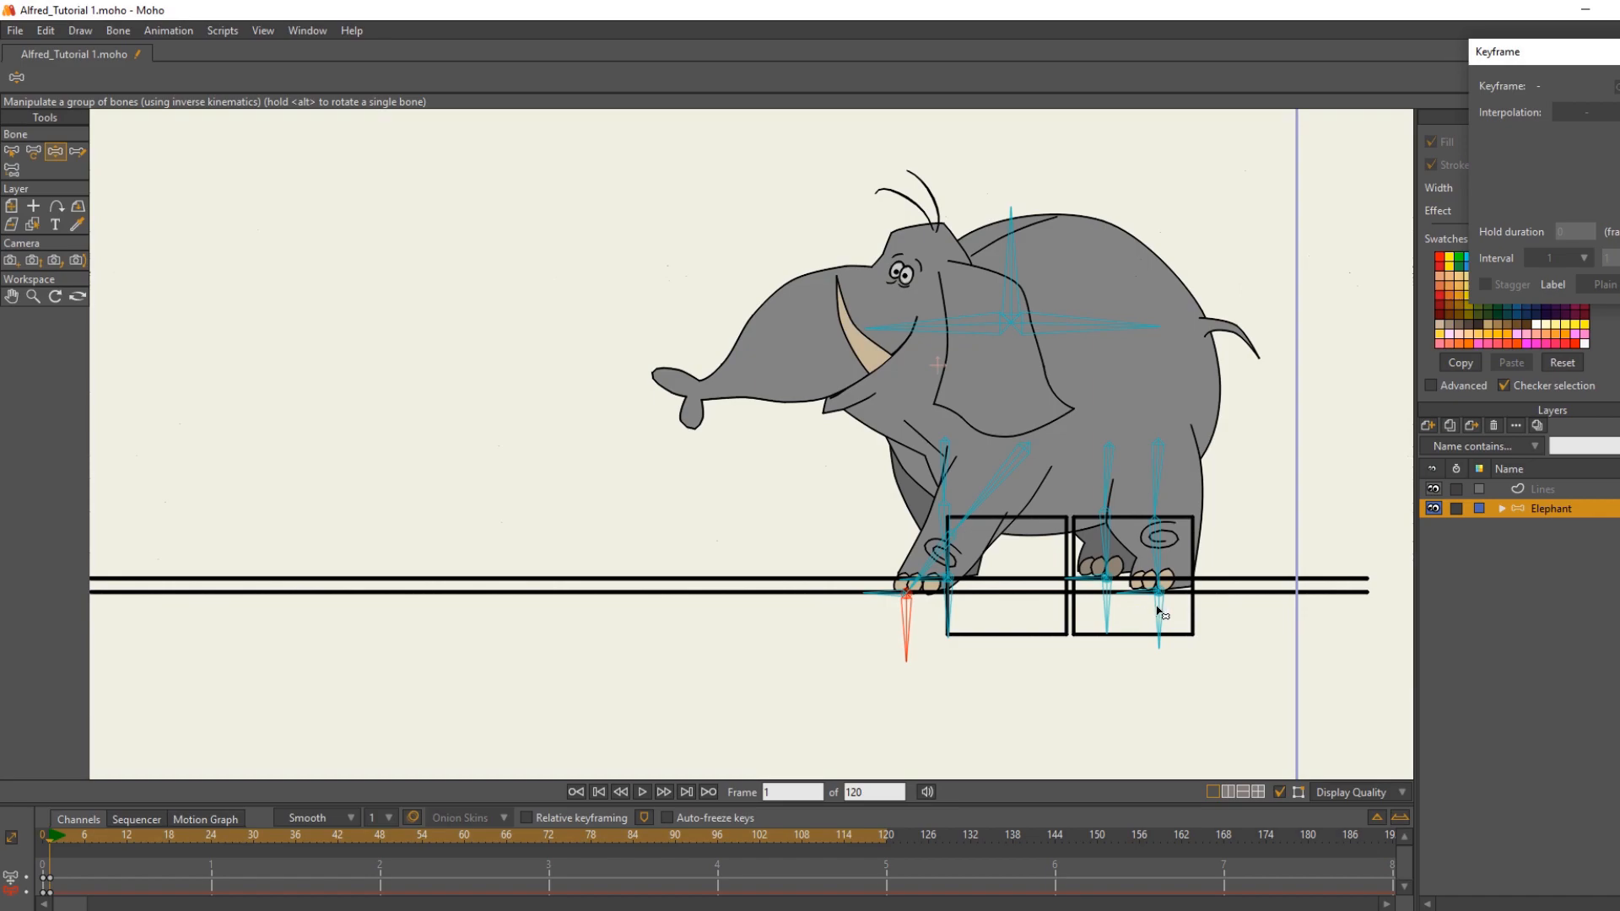
Step: At frame 1, place the near hind foot forward into the front box and both far feet back toward their boxes' rear edges
drag(1160, 609, 1042, 614)
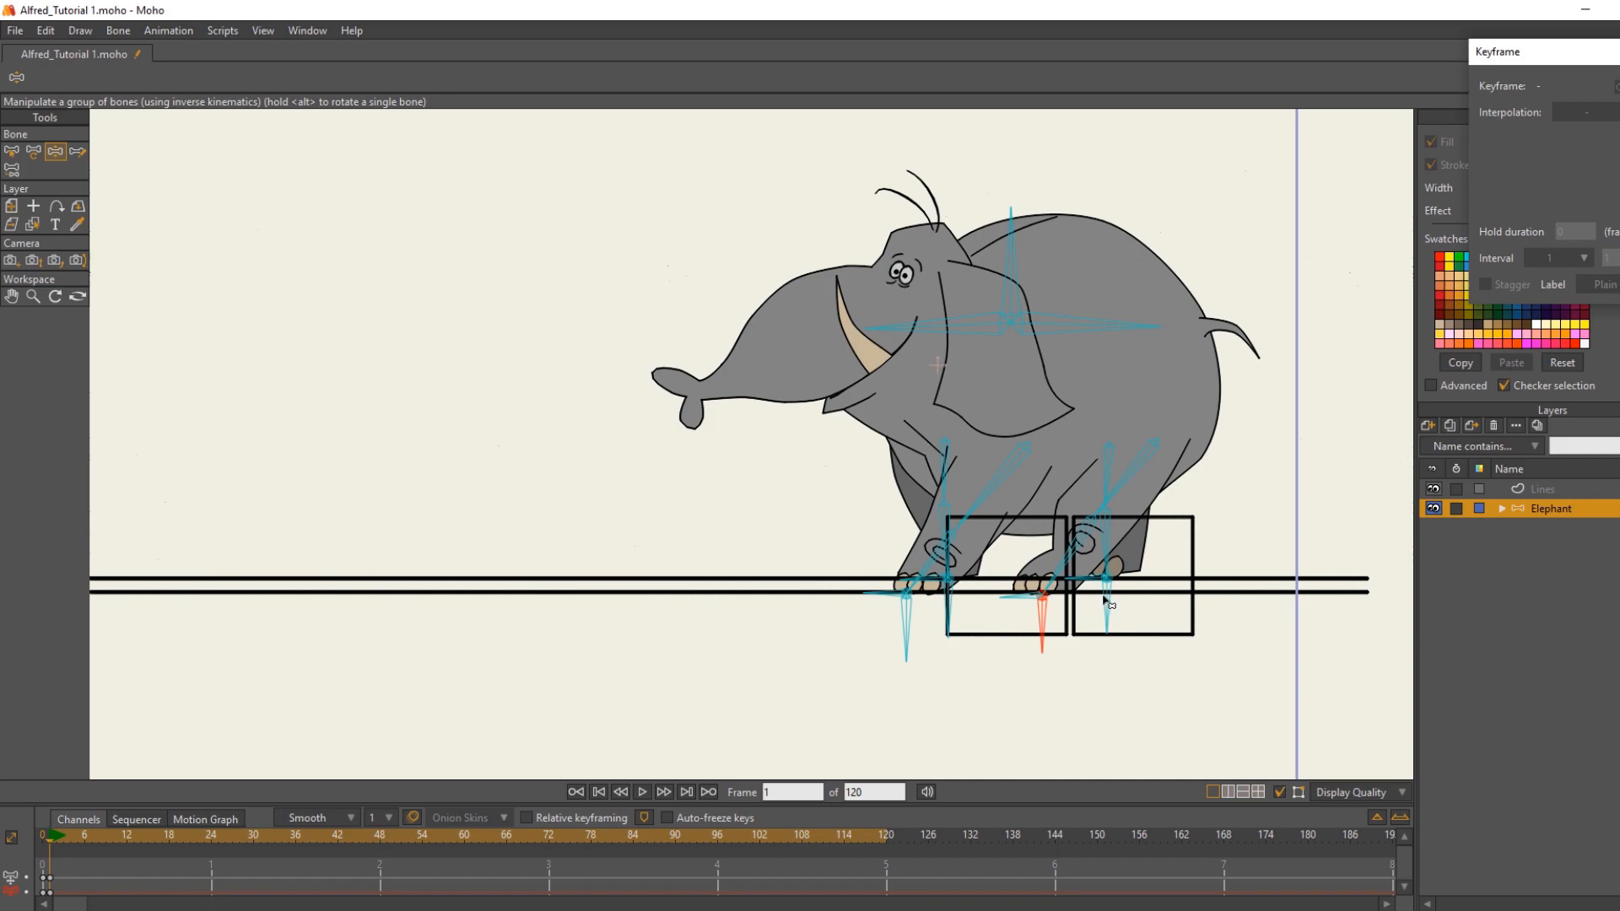
drag(1104, 599, 1173, 590)
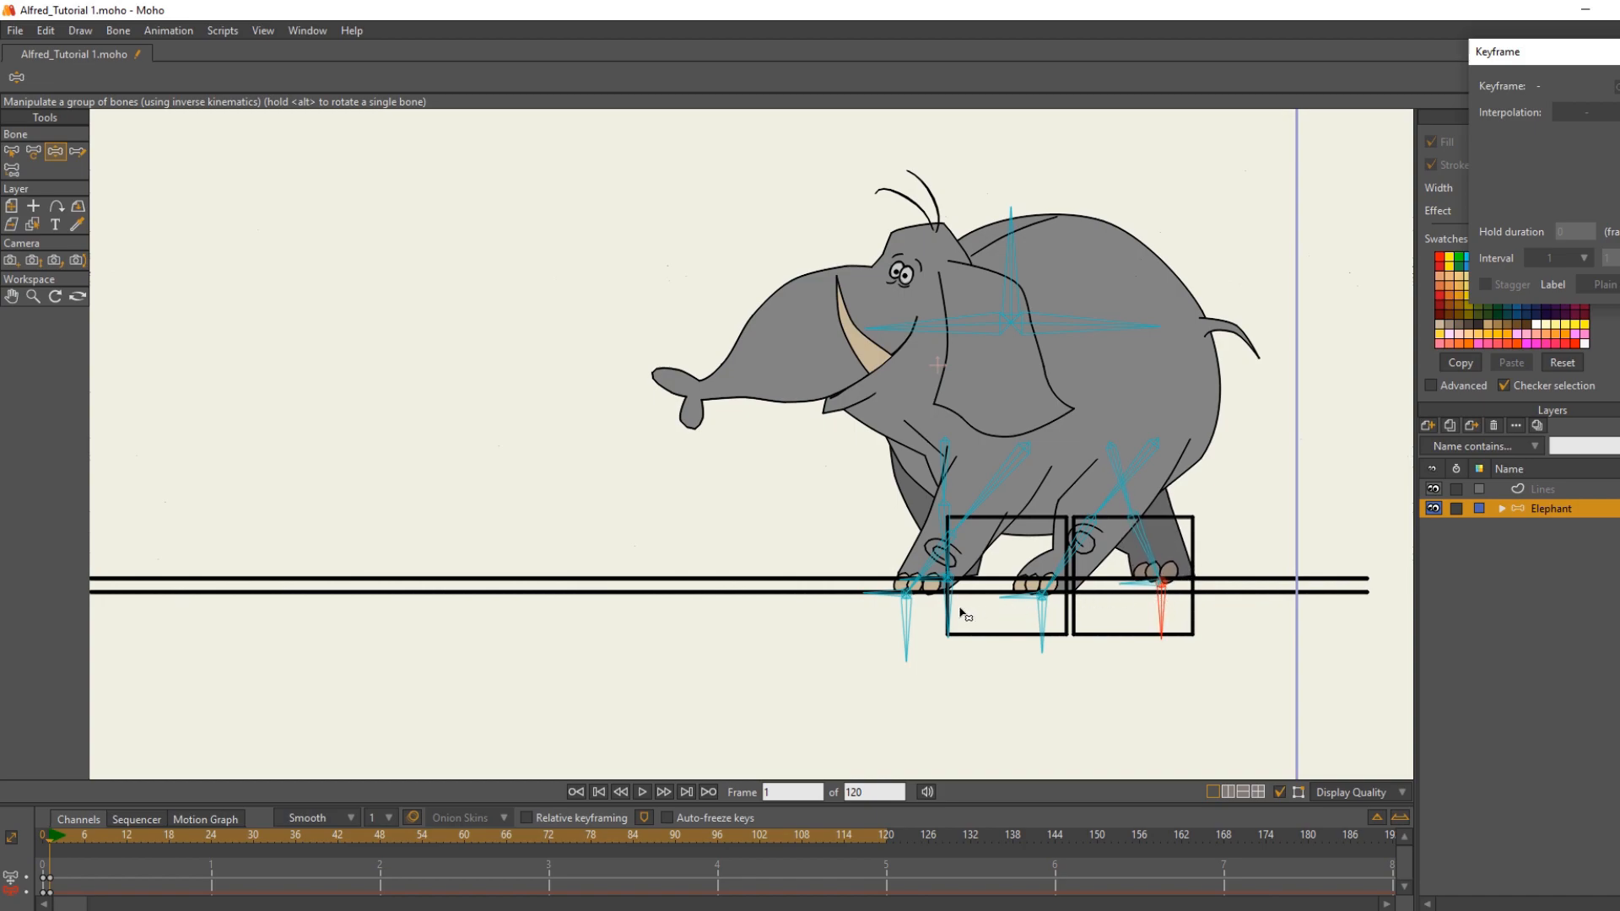
drag(951, 613, 1055, 618)
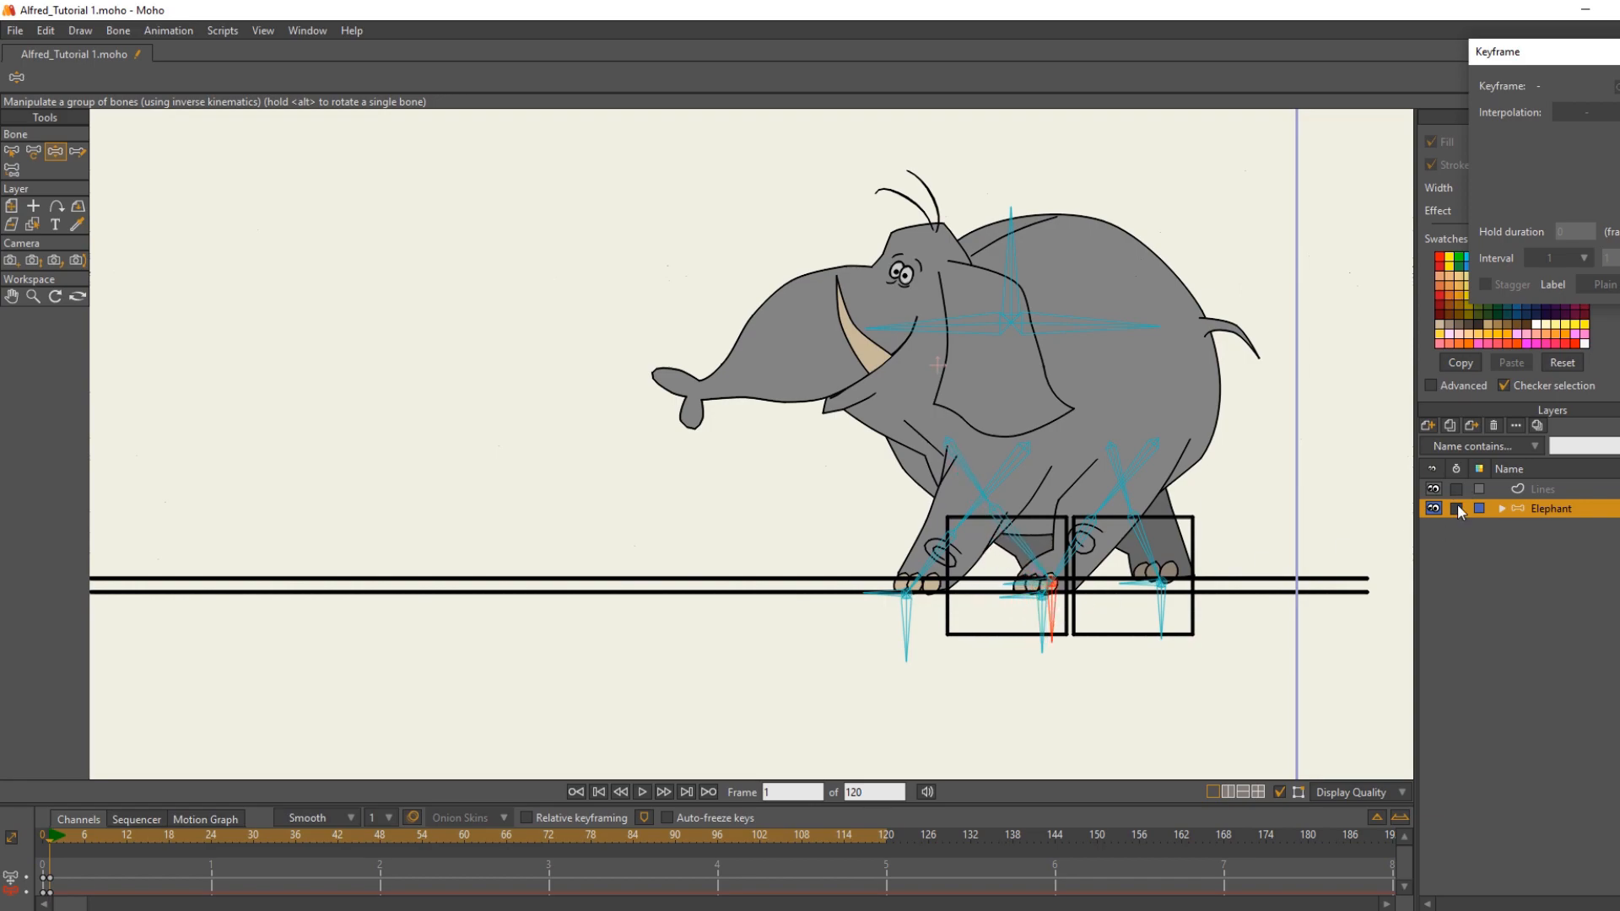
Step: Nudge the far front foot forward with the R T Leg layer temporarily hidden, and freeze the whole pose at frame 1
click(1501, 509)
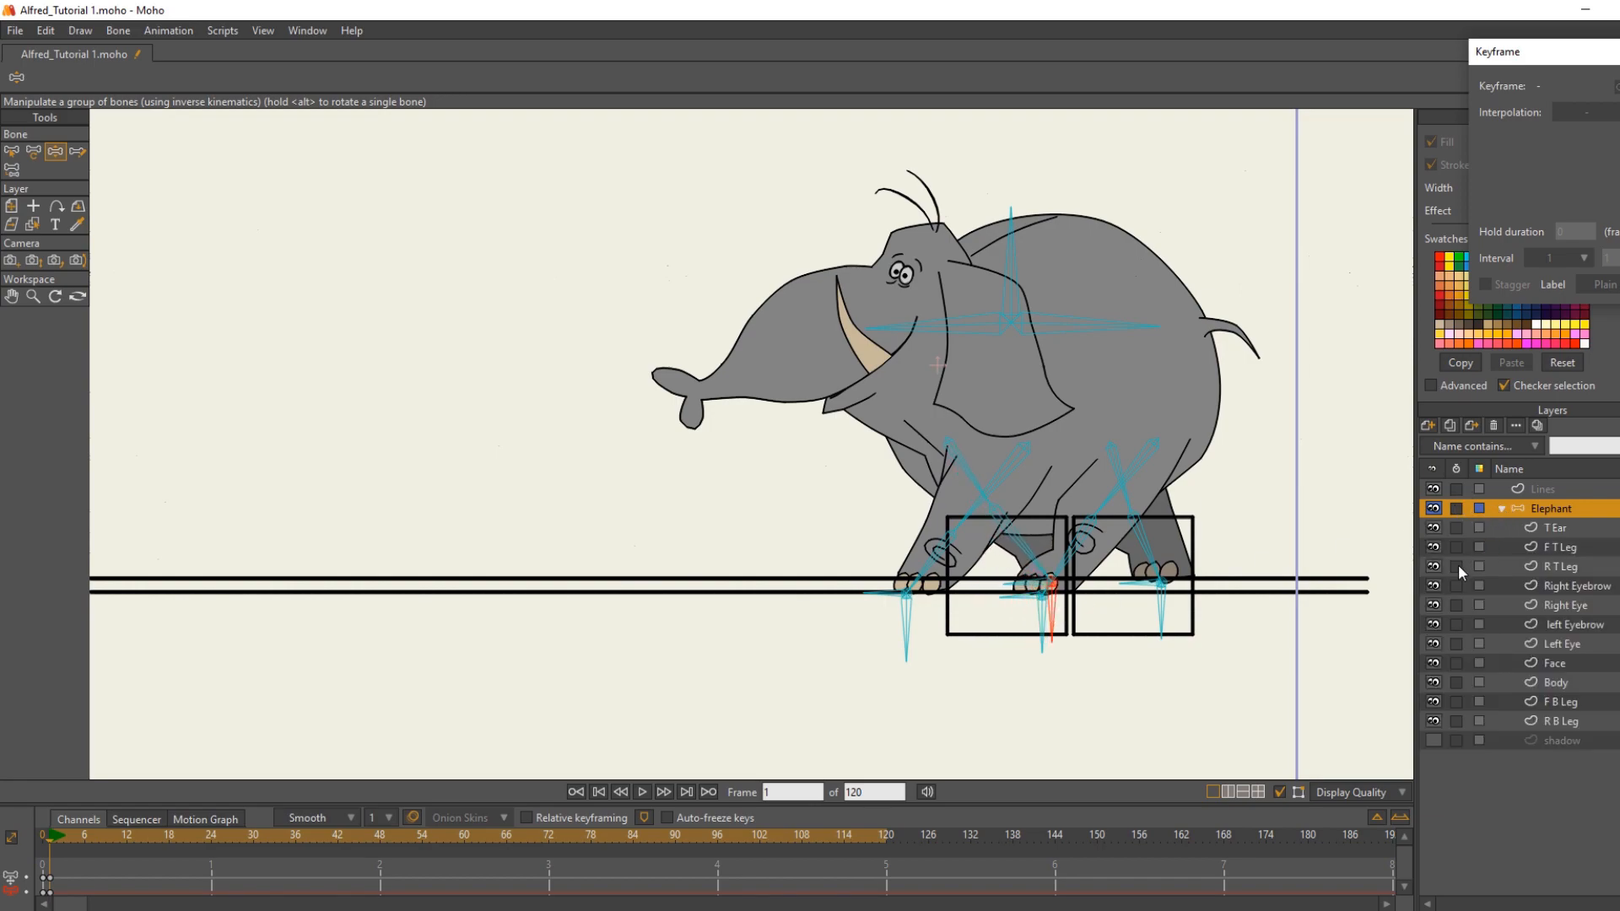
click(1433, 567)
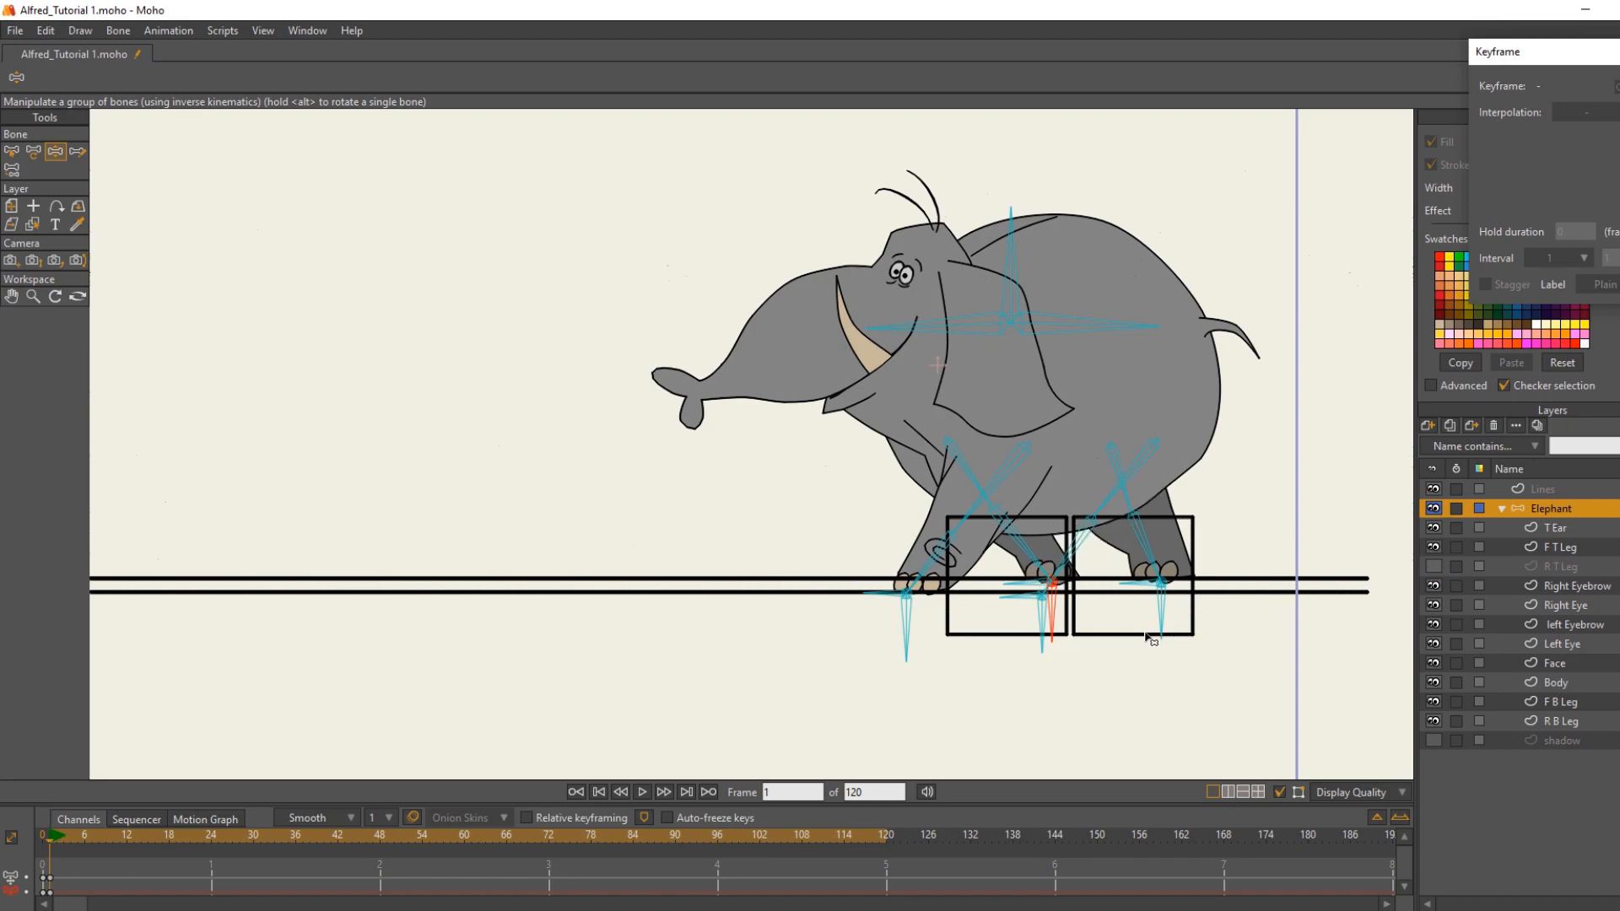
drag(1052, 625, 1038, 622)
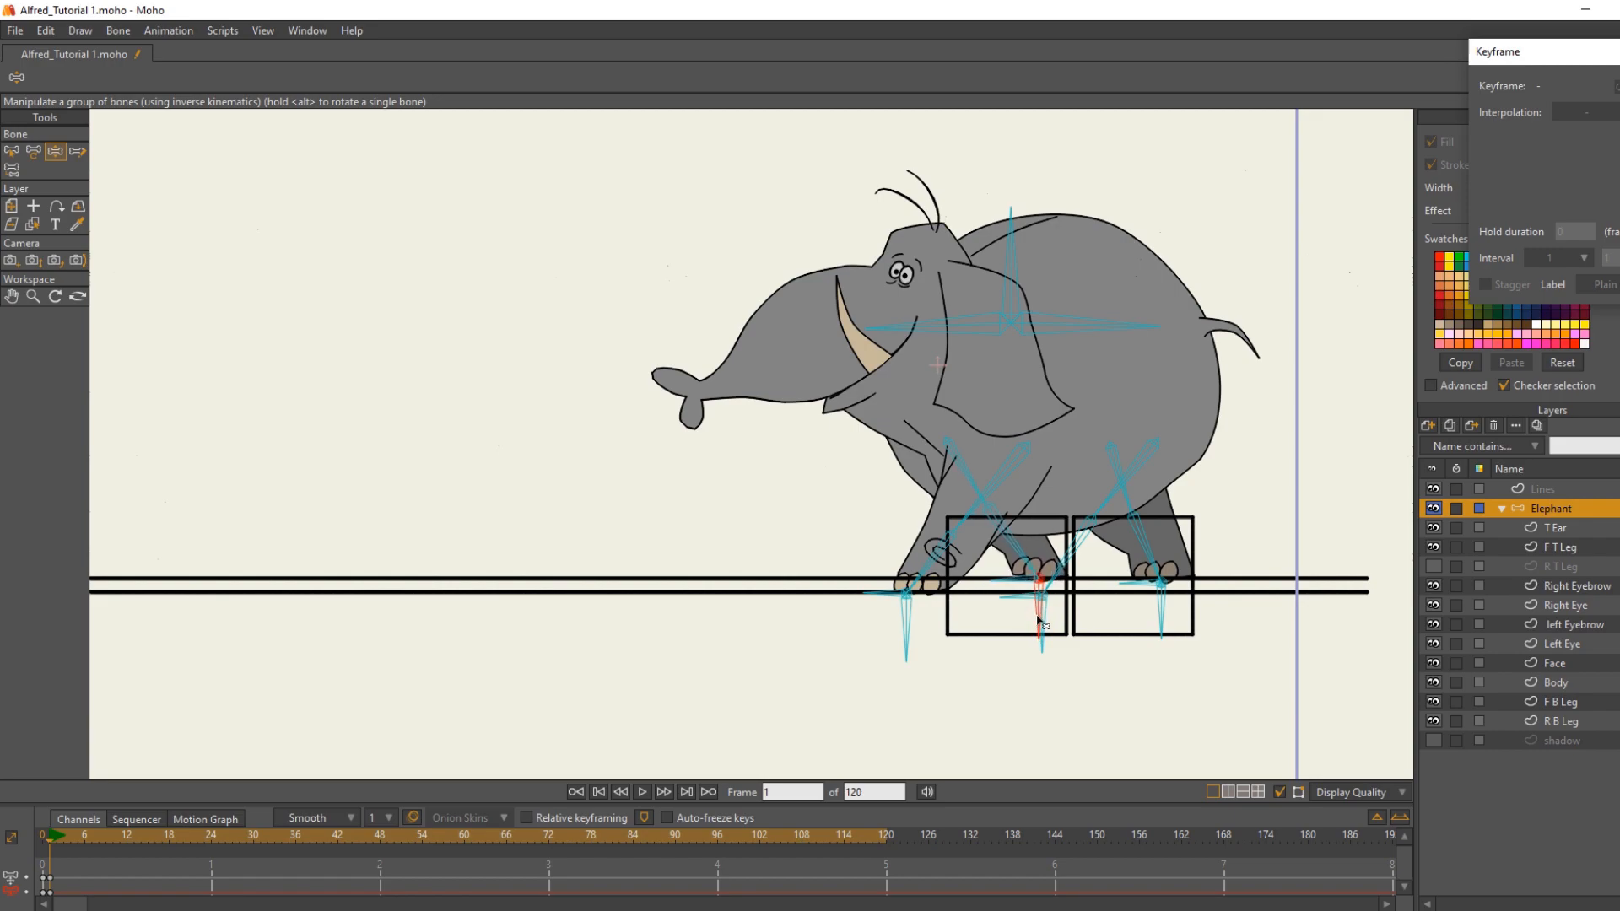
click(1432, 567)
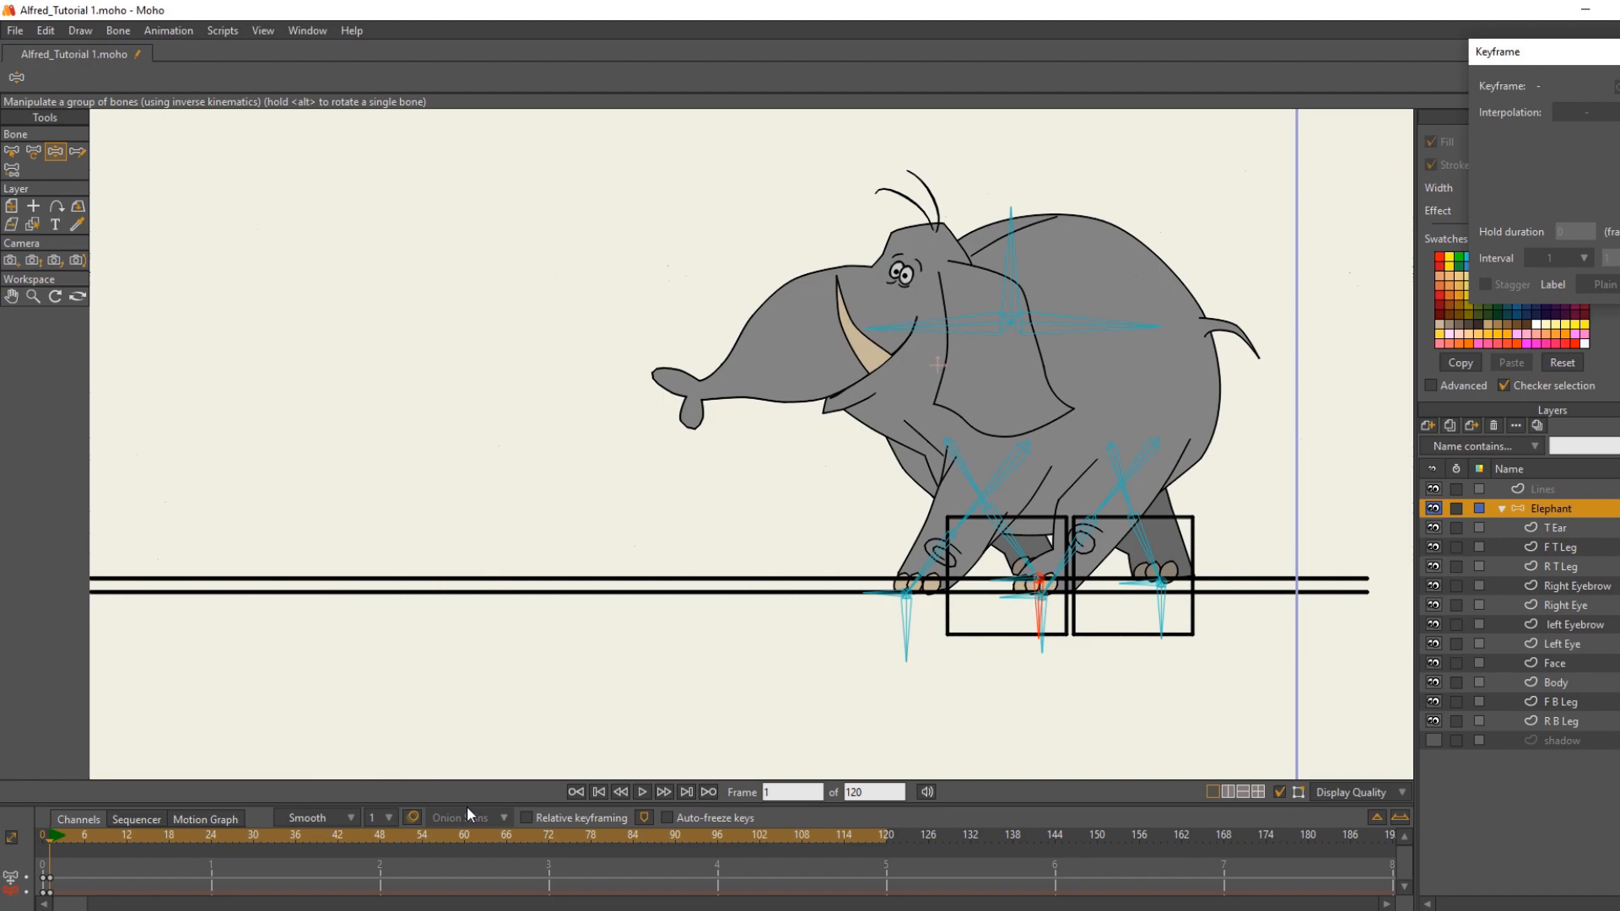
drag(469, 798, 502, 711)
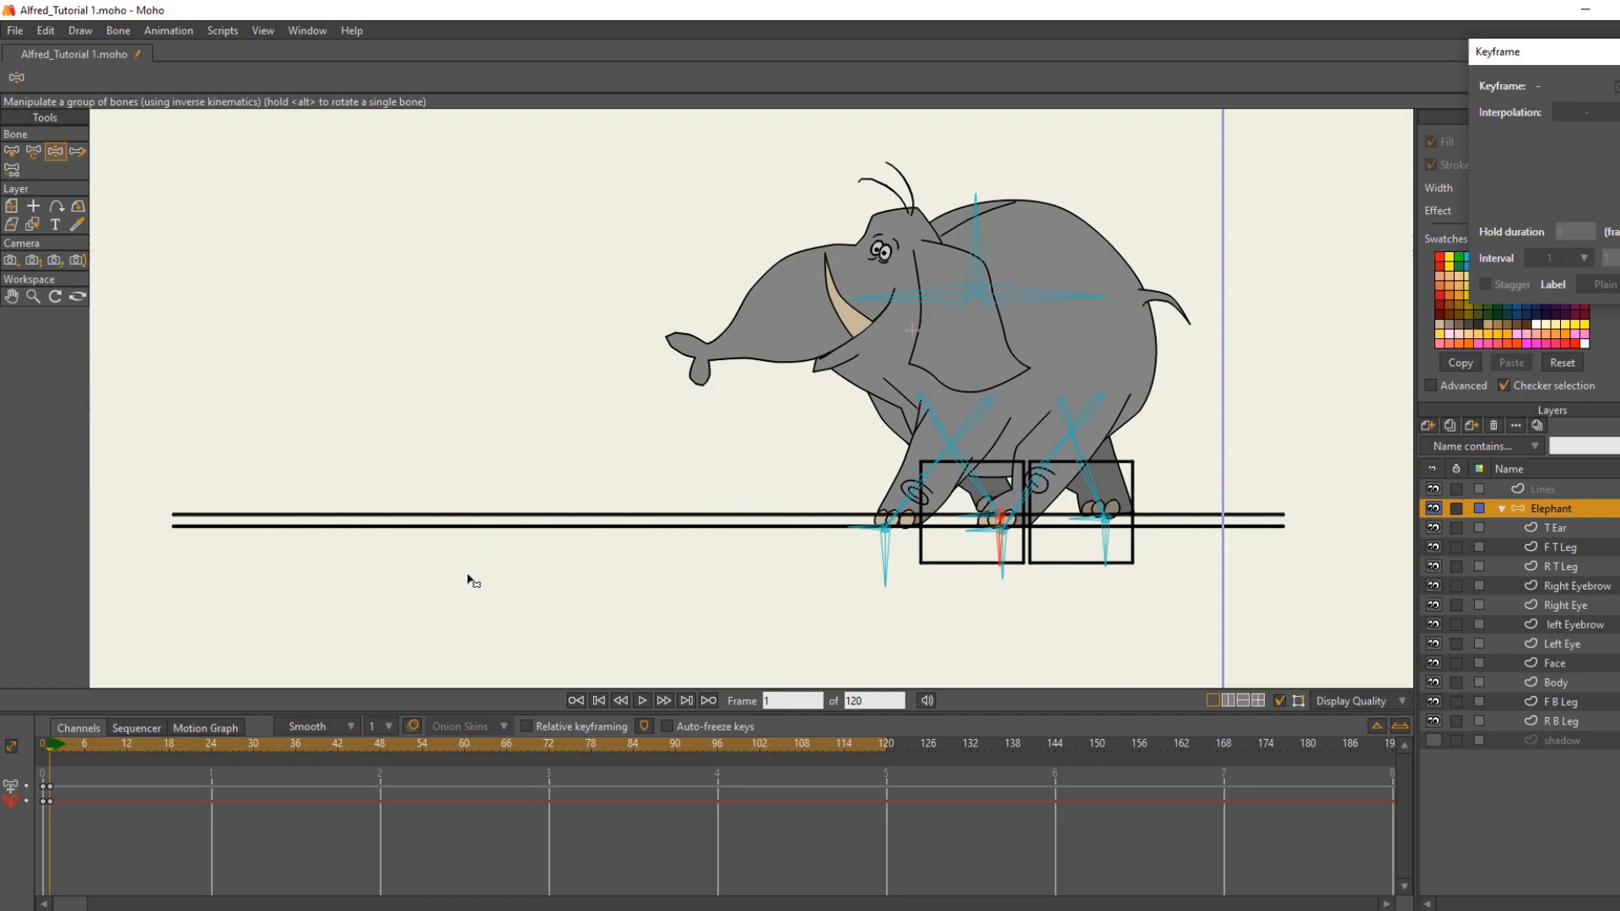
key(ctrl+f)
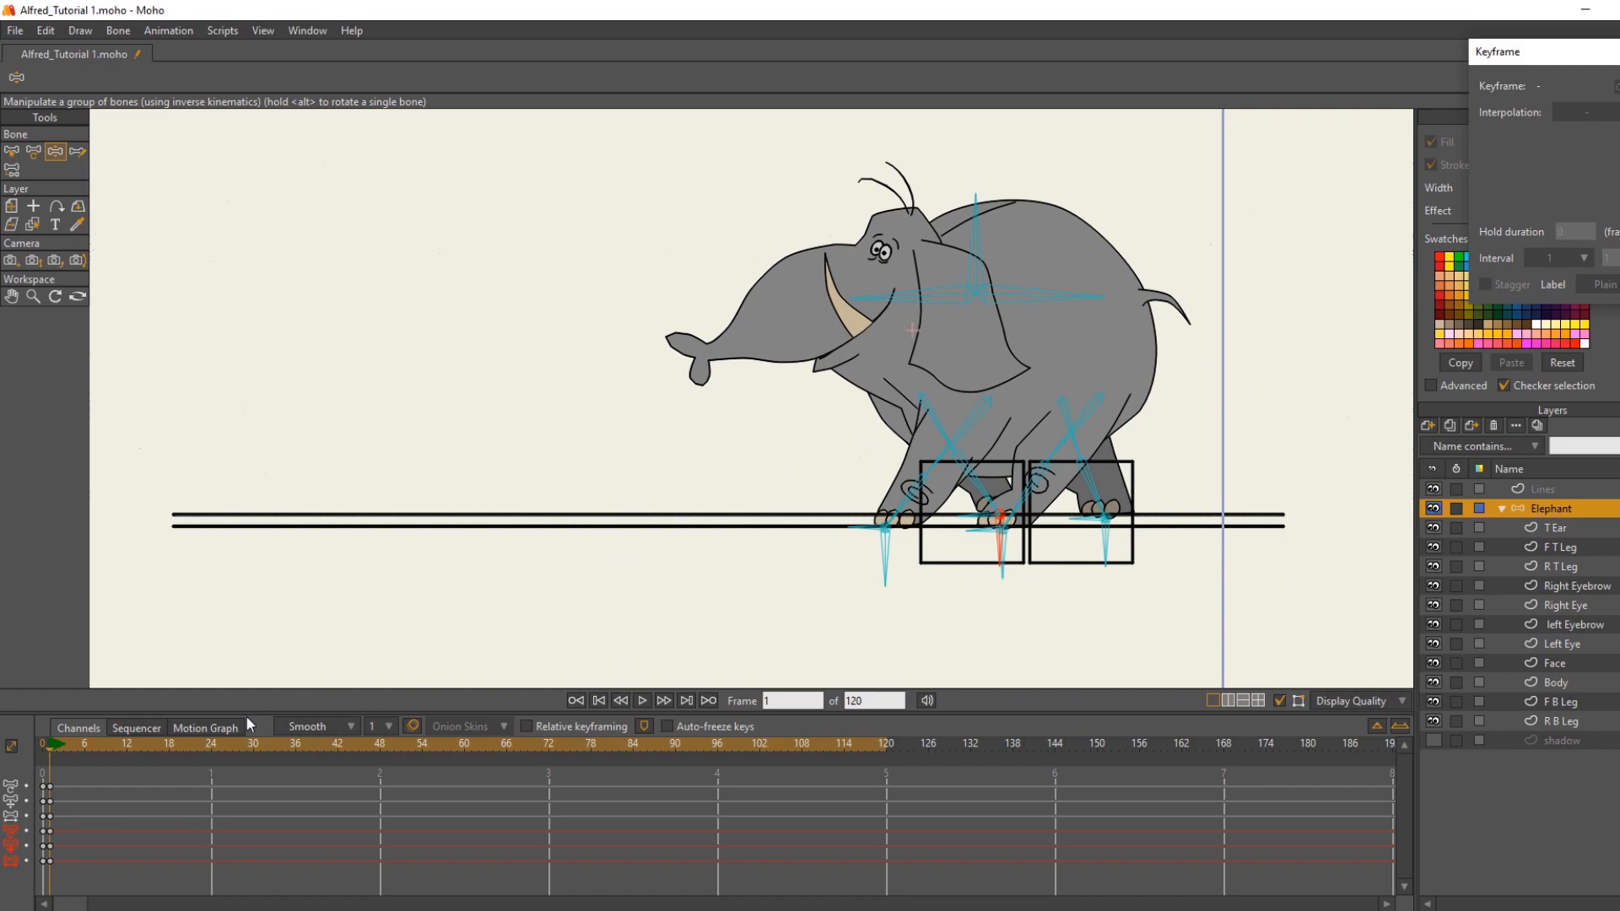
Step: At frame 13, reverse the stride by moving the far feet forward and the near feet back into their guide boxes
click(134, 747)
drag(1107, 562, 1019, 561)
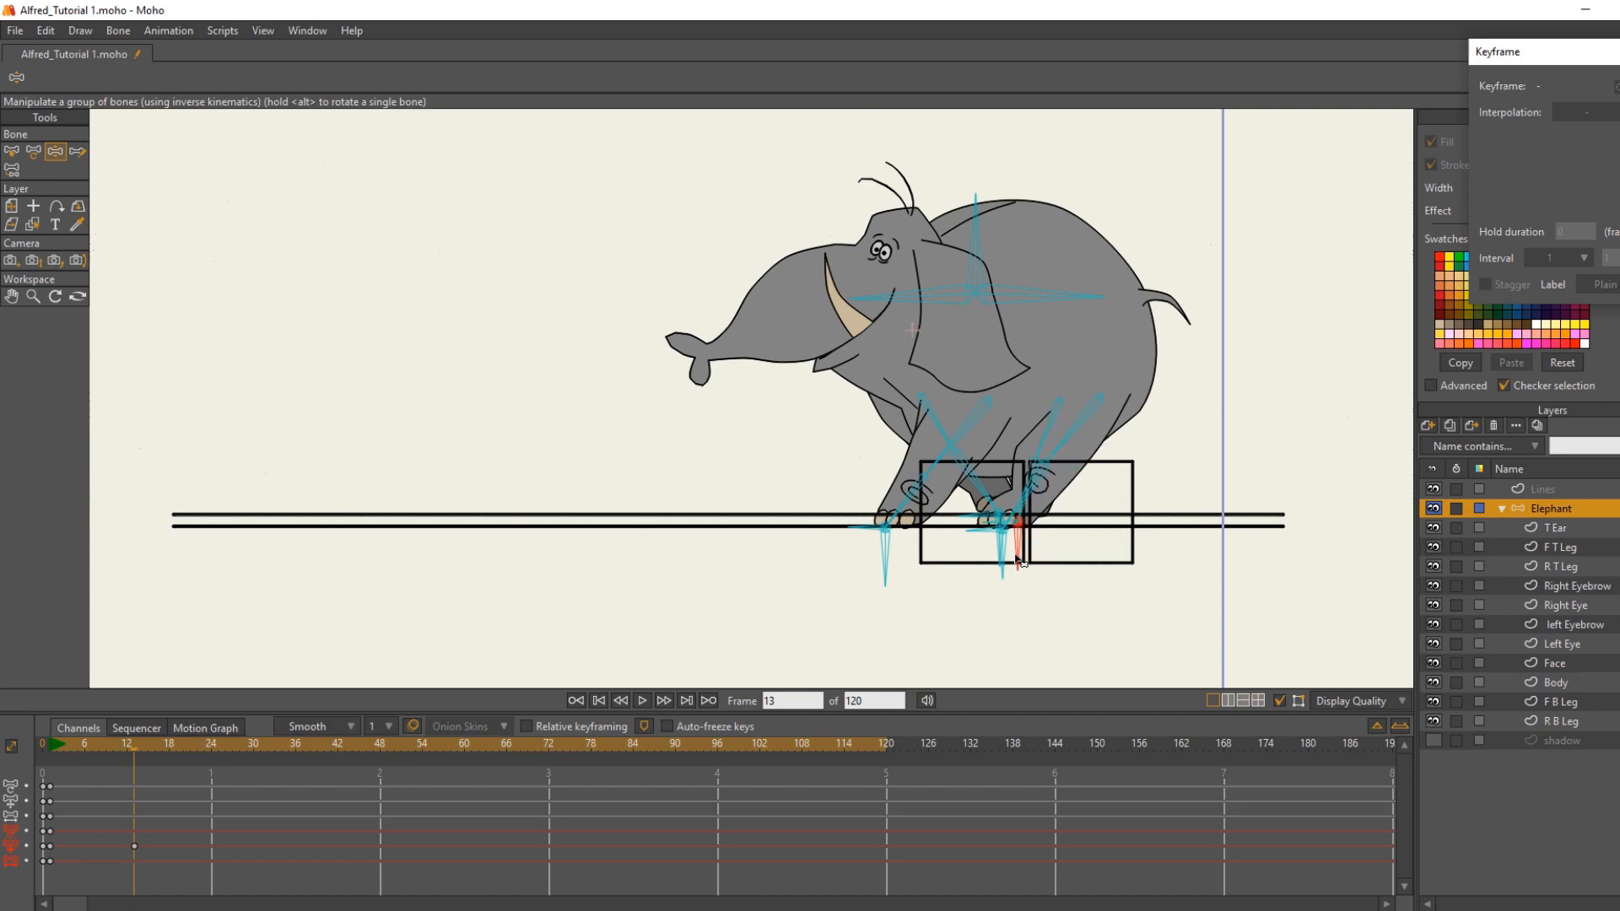
drag(1019, 558, 1105, 561)
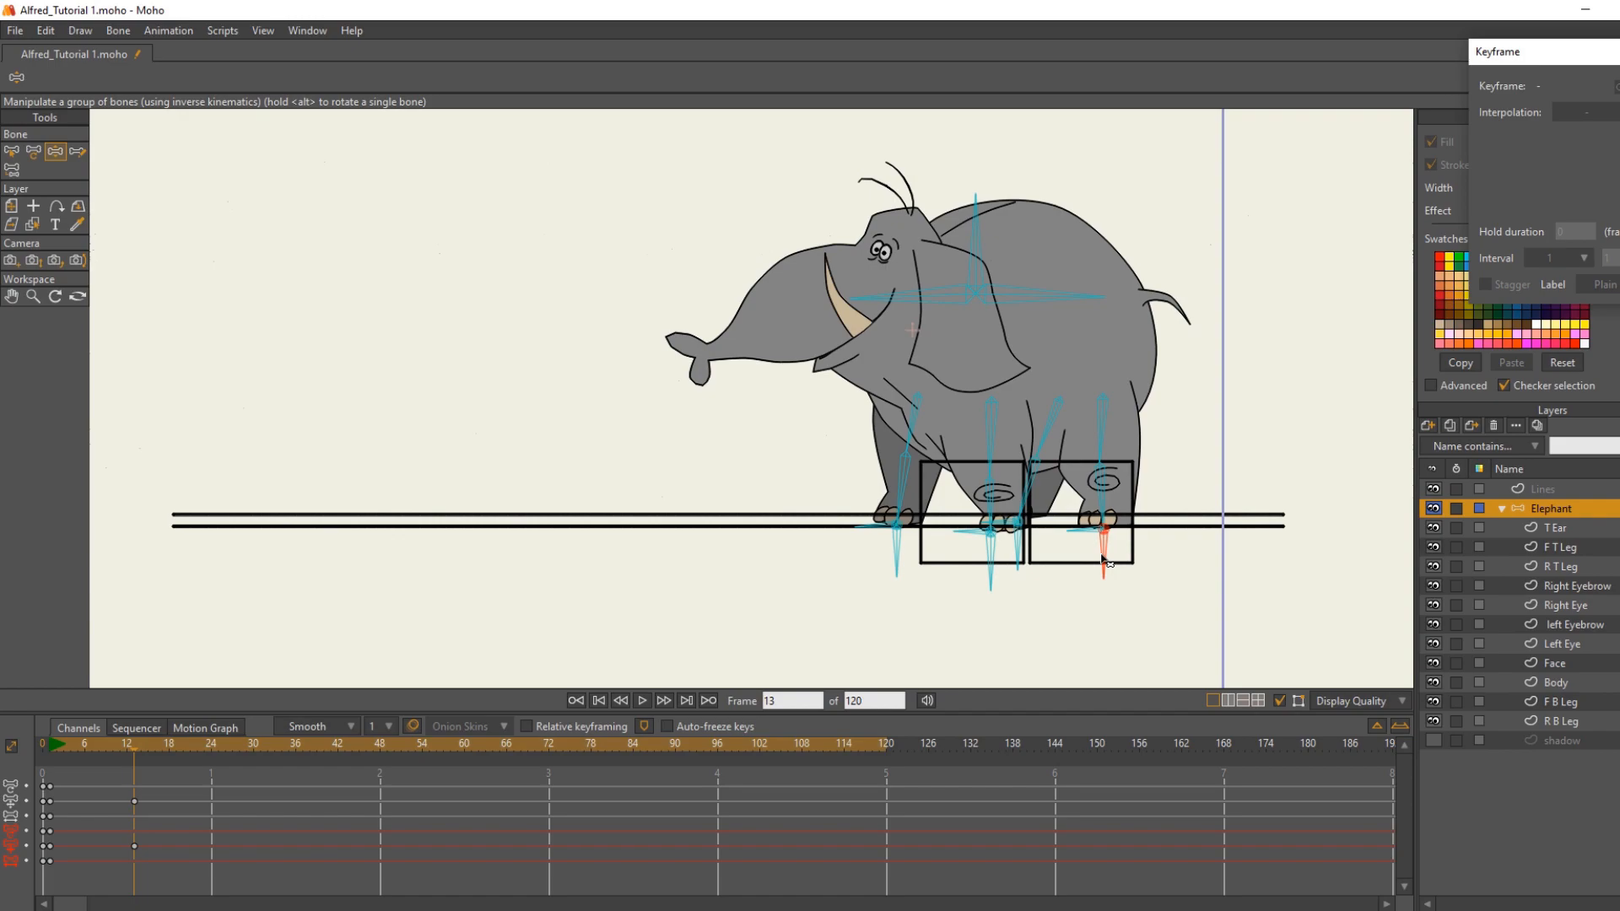
click(1019, 561)
drag(1025, 566, 1012, 567)
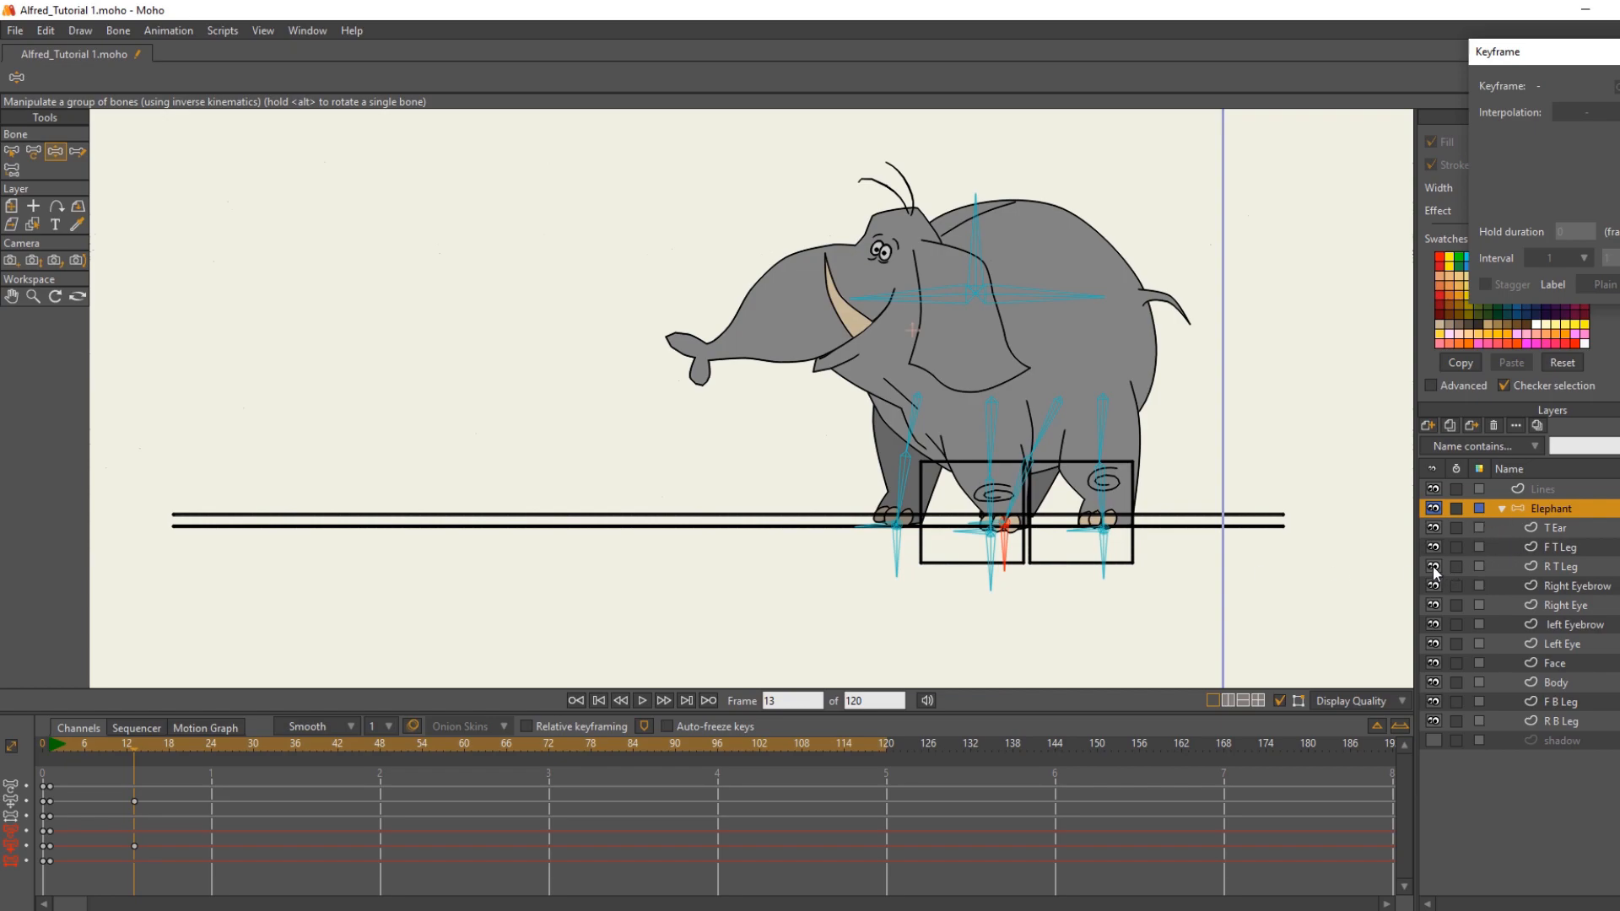
Step: Fine-tune the far hind foot's placement on the ground line at frame 13 with the F T Leg layer temporarily hidden
click(1433, 570)
click(1434, 568)
click(1433, 547)
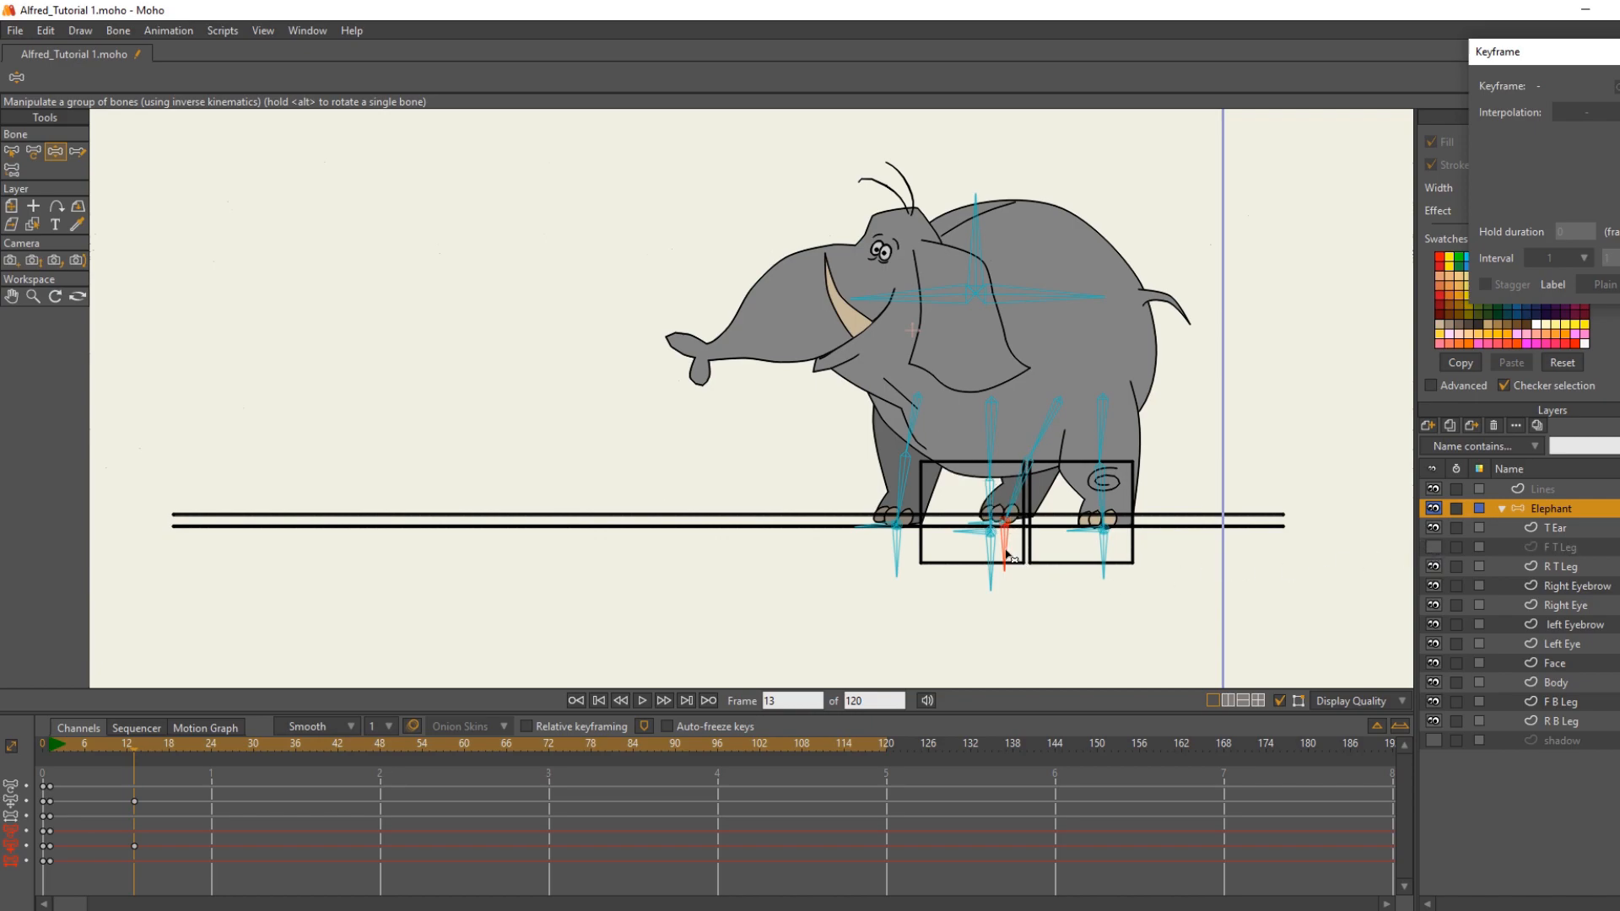
drag(1006, 550, 1015, 538)
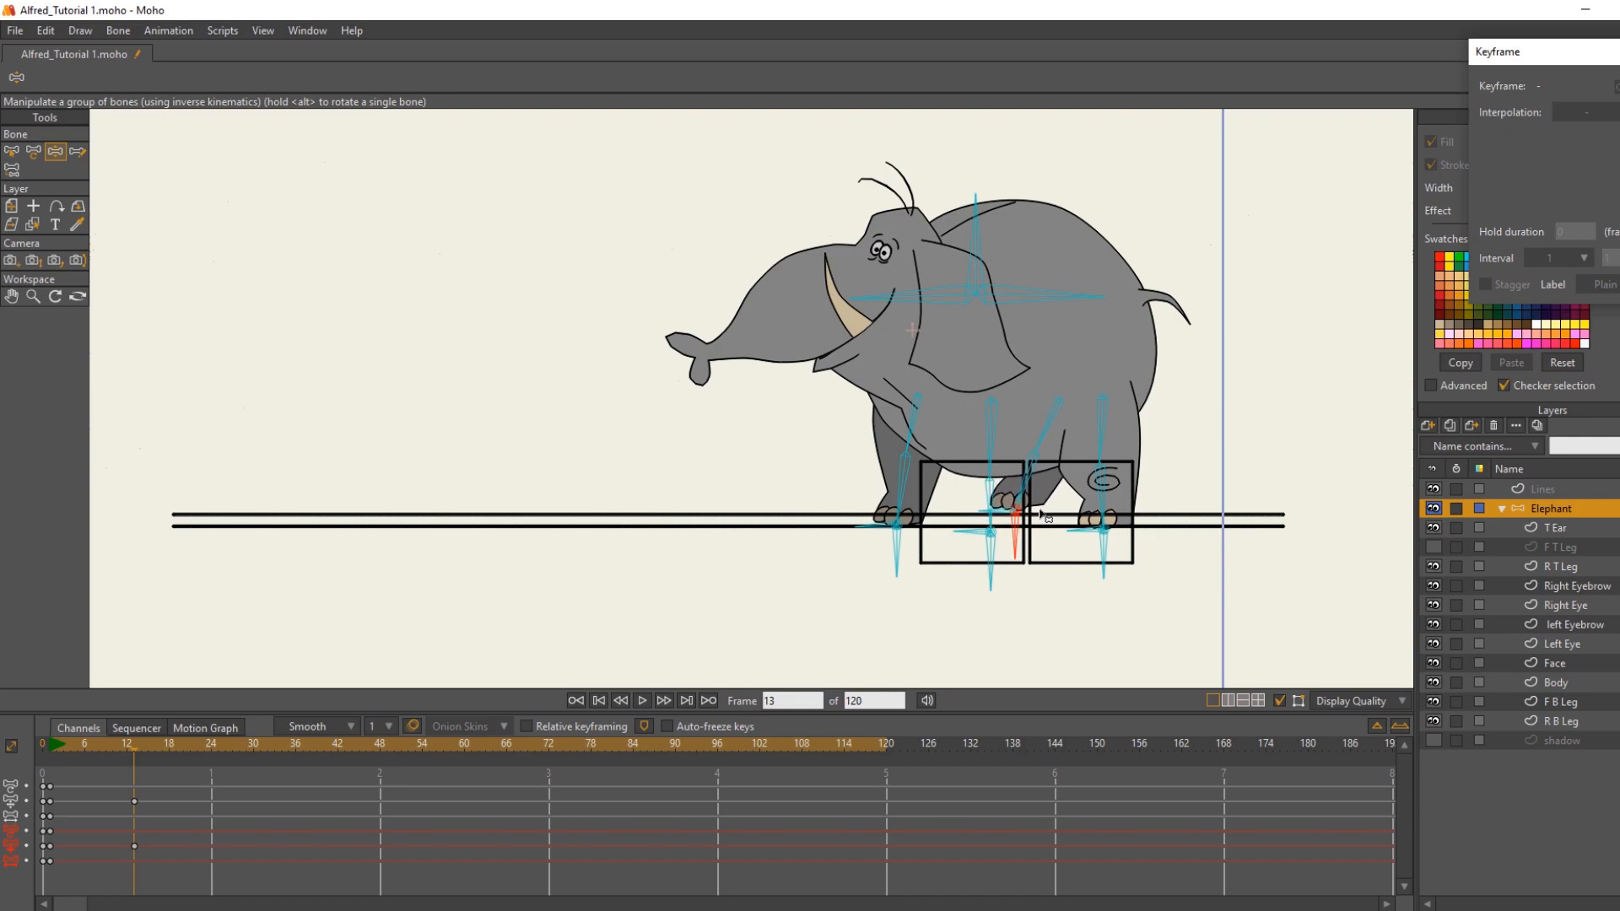
drag(1016, 544, 1000, 552)
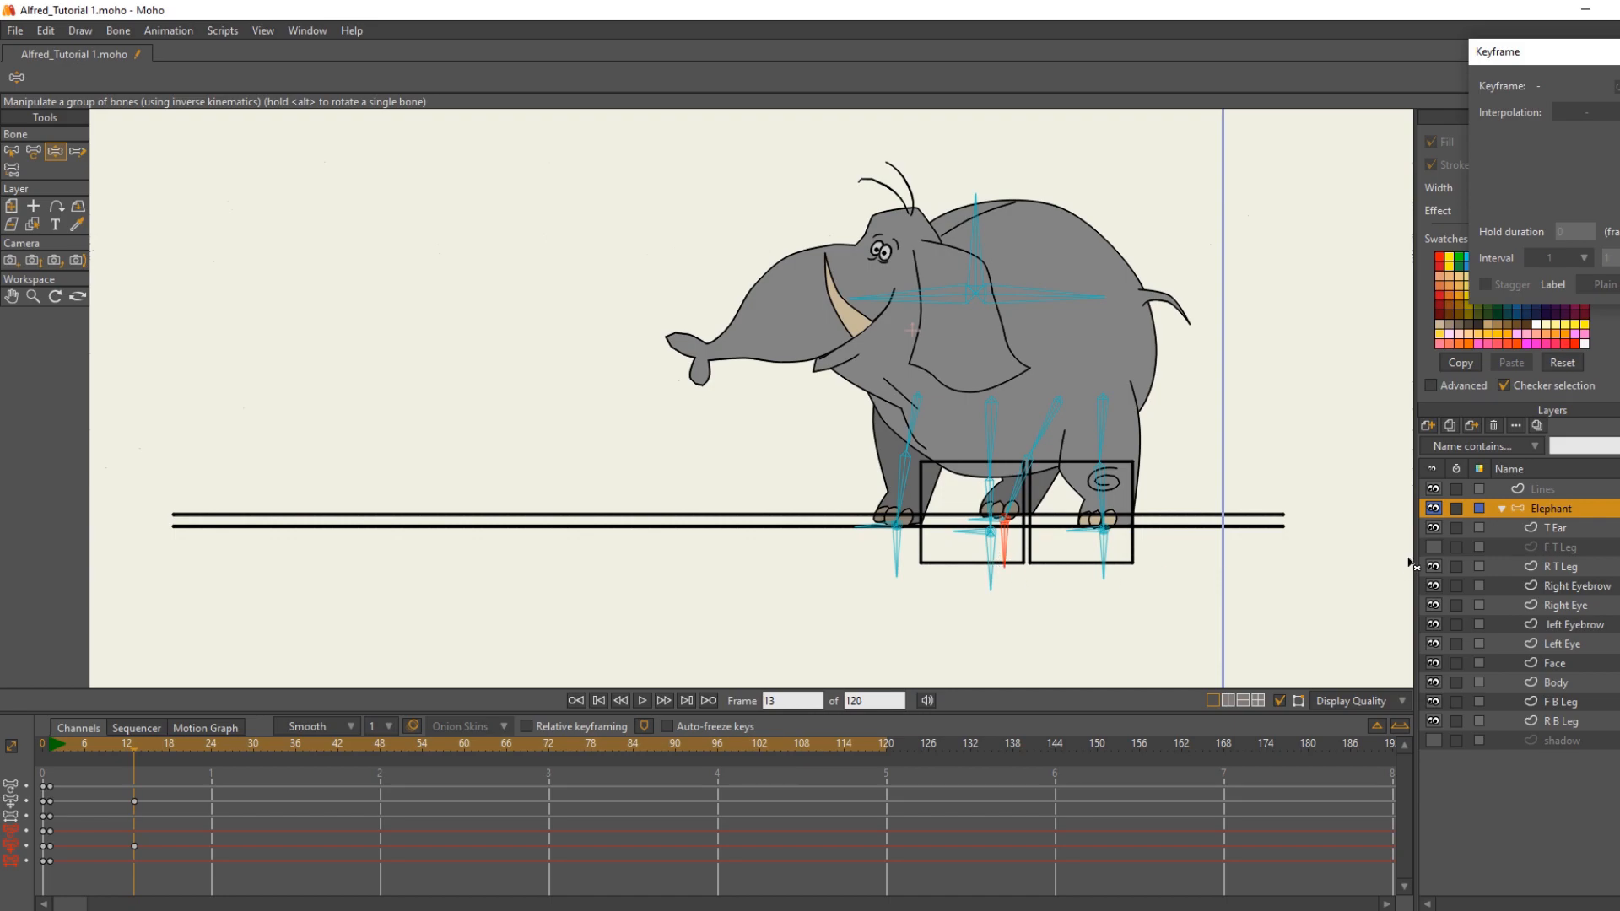
click(1434, 548)
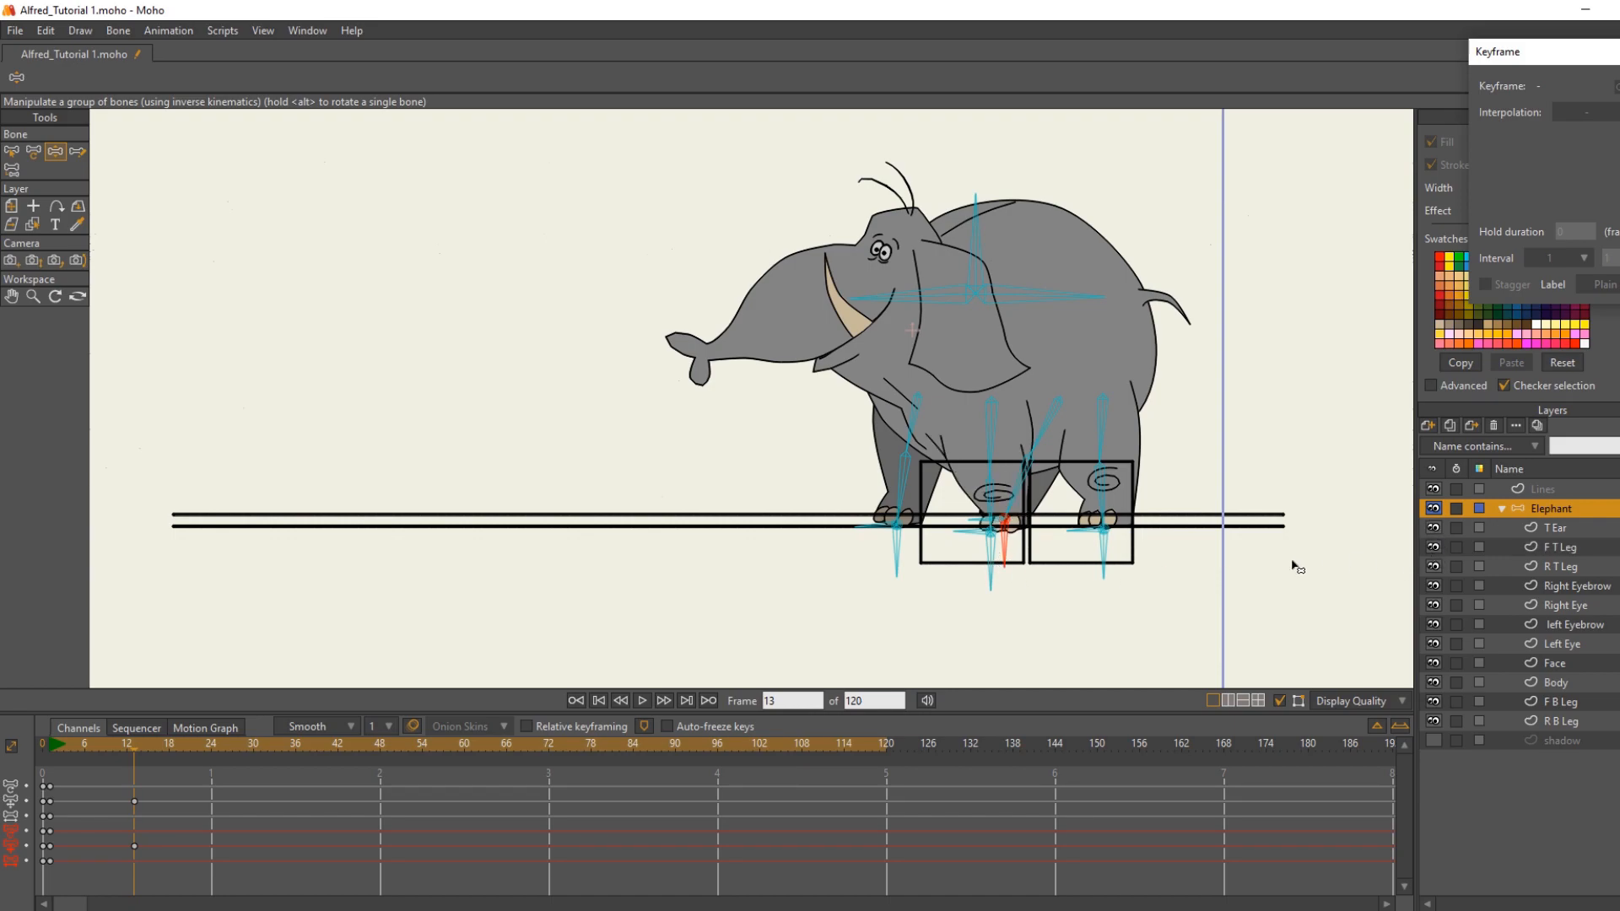
Step: Nudge the near front foot slightly on the ground line at frame 13
scroll(1000, 577, up, 4)
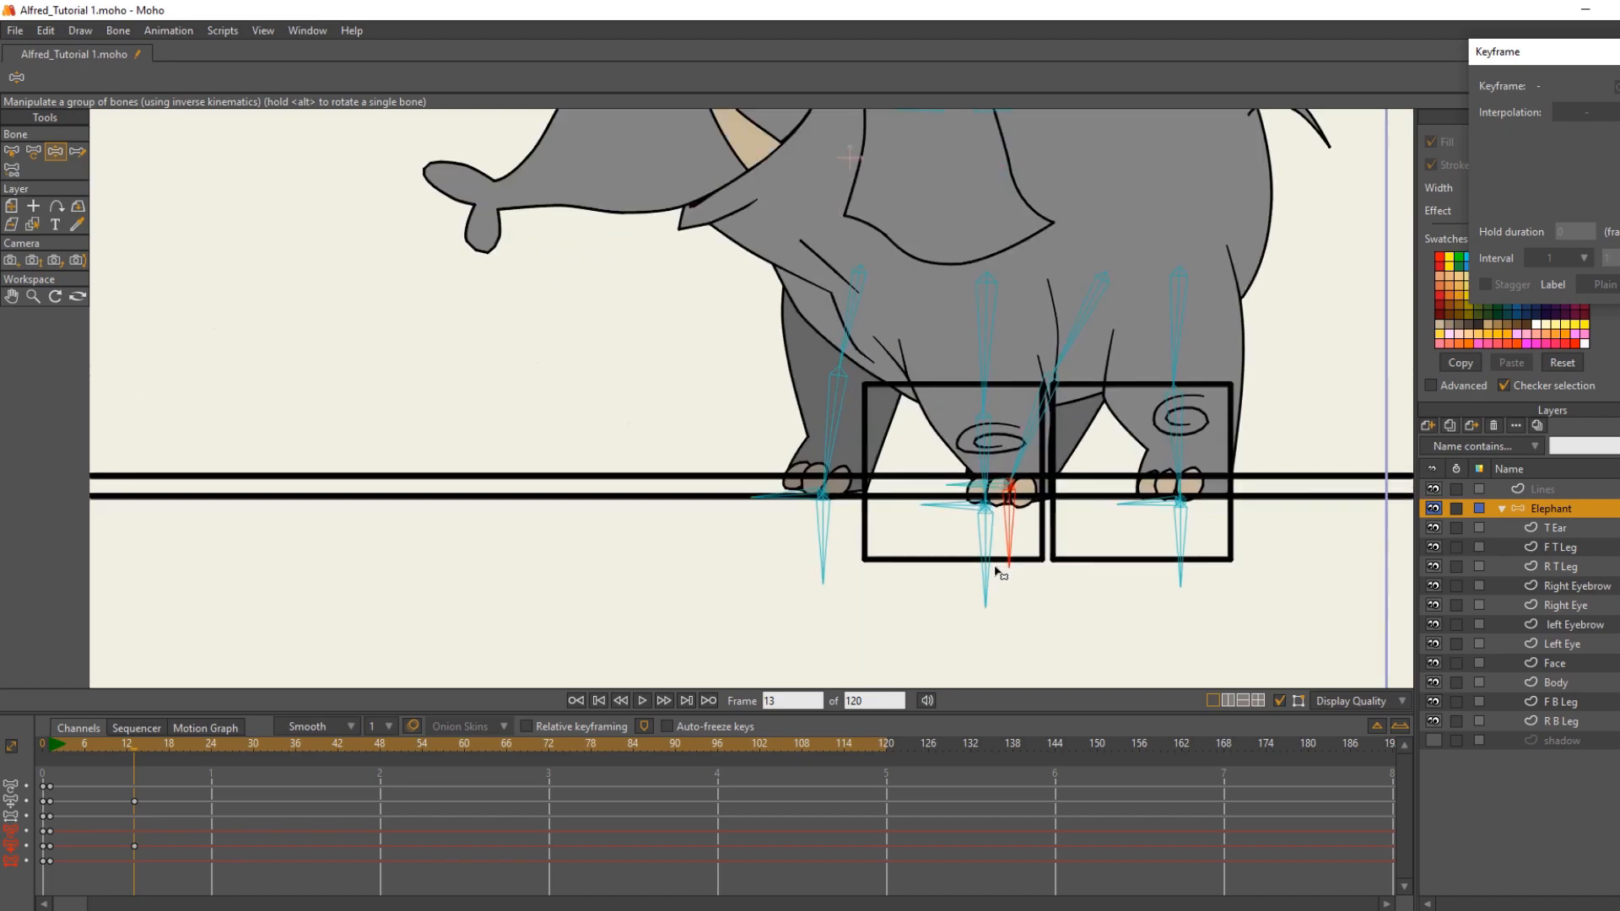
drag(975, 546, 978, 543)
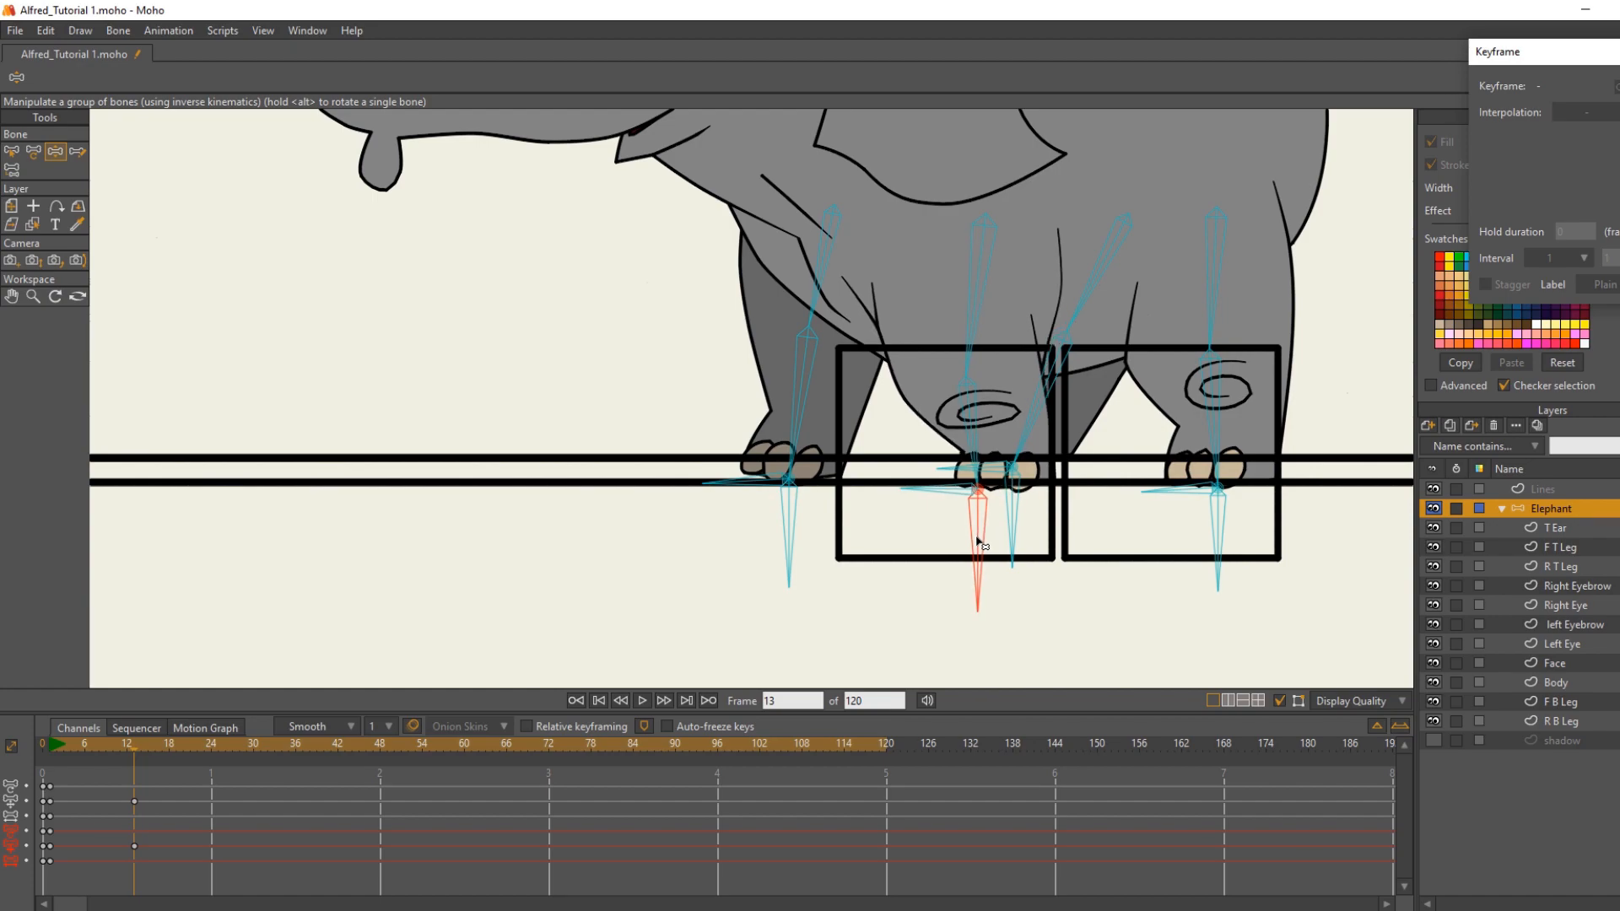
scroll(1036, 561, down, 1)
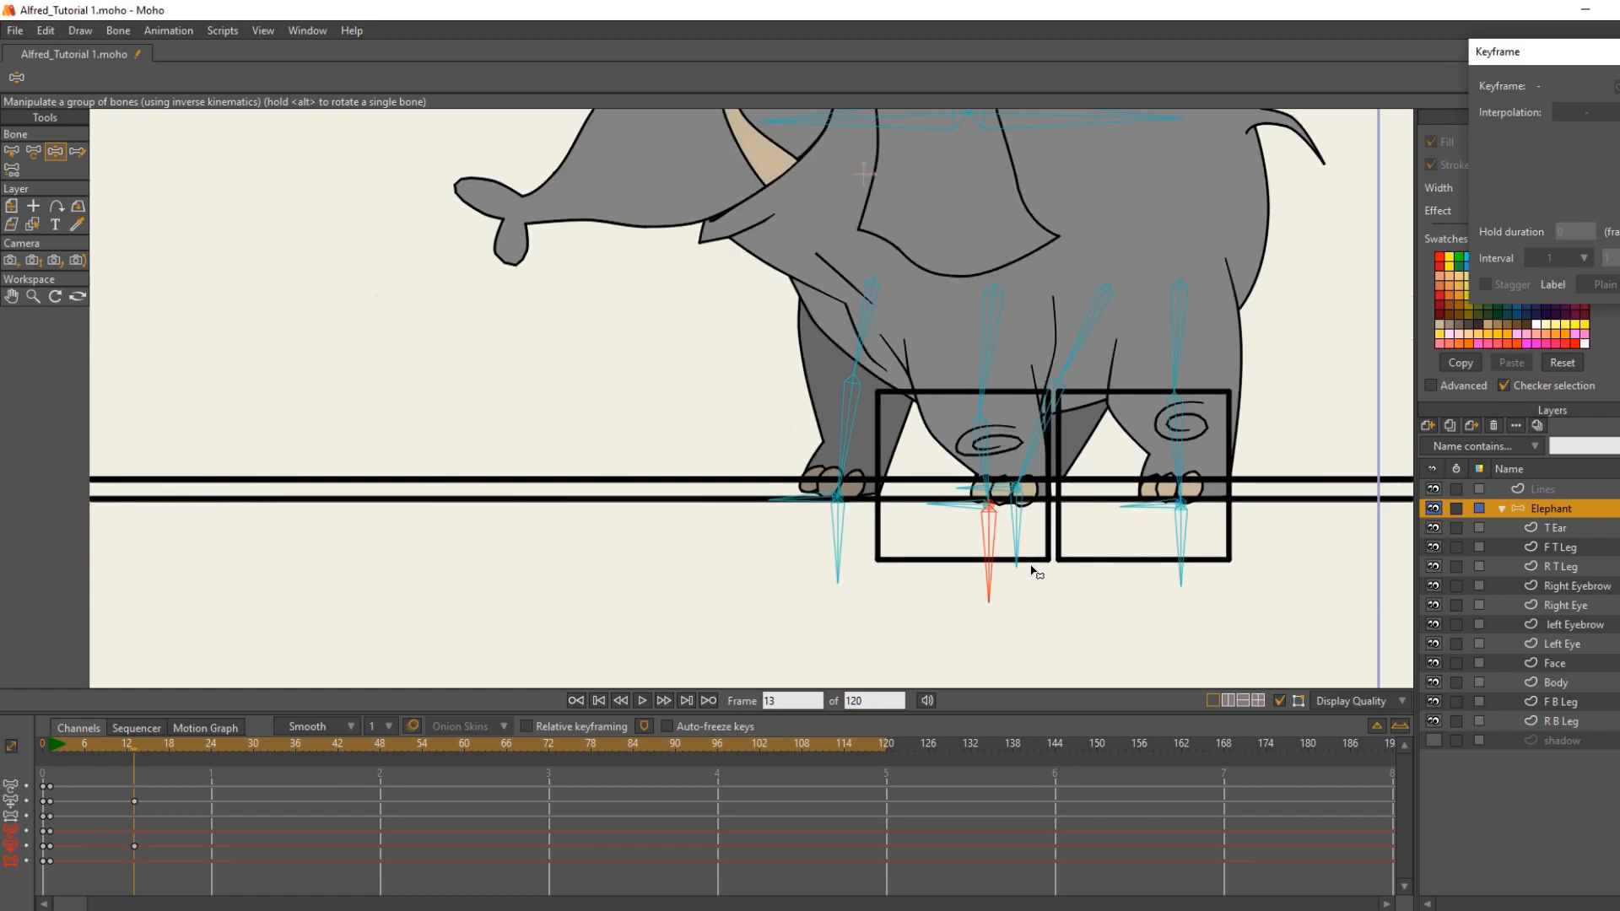
scroll(1035, 570, down, 1)
scroll(1036, 567, down, 1)
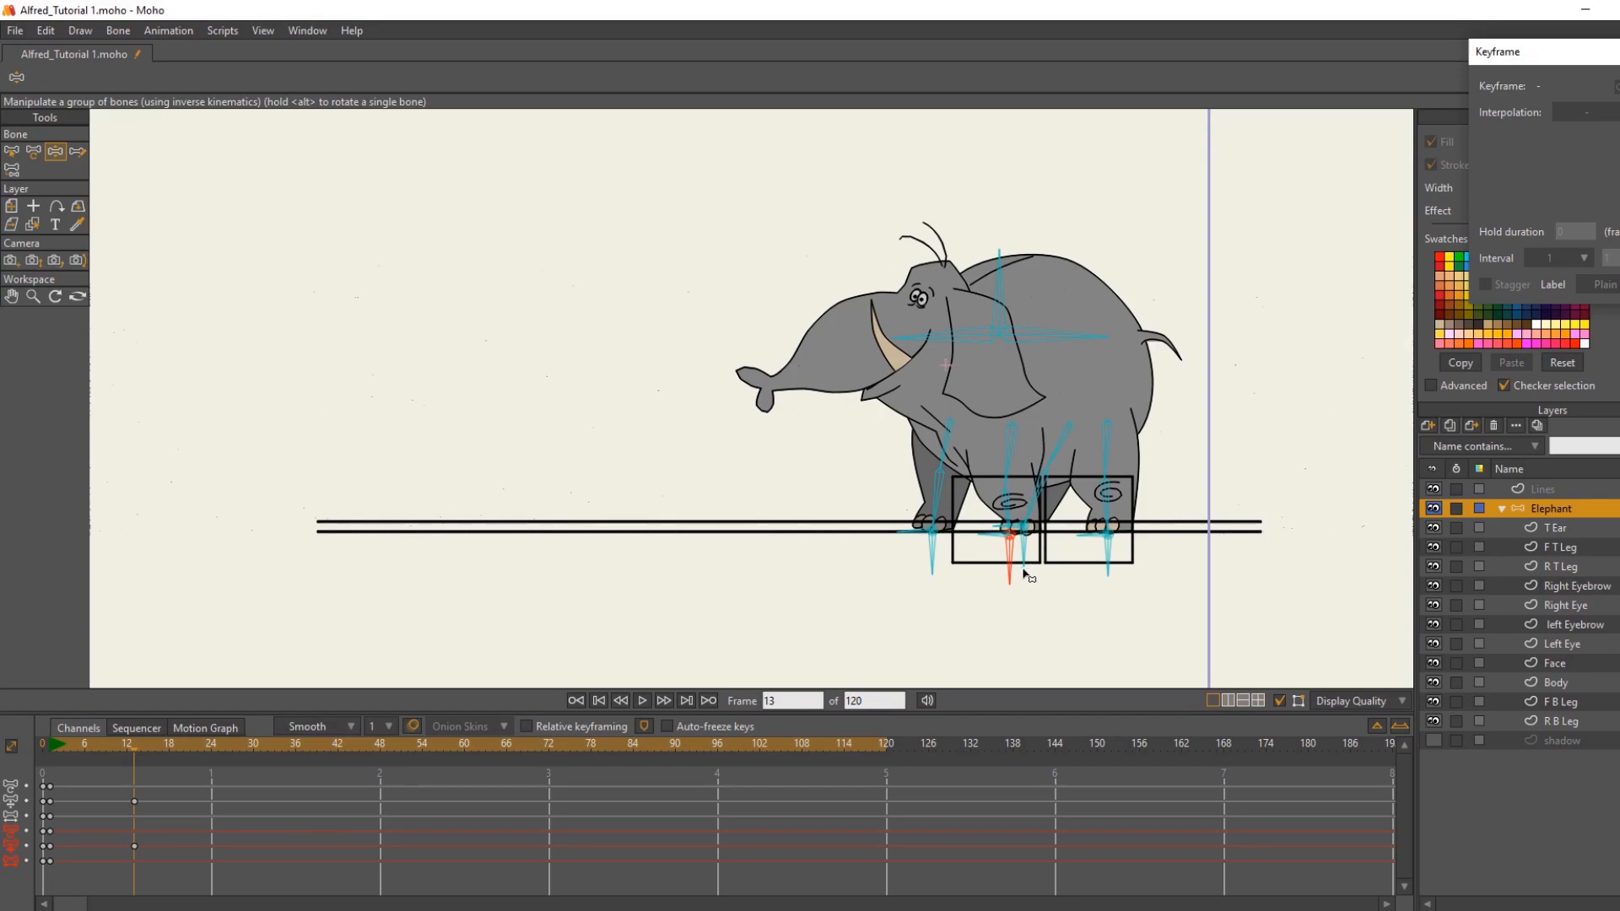
Step: Freeze the whole pose at frame 13 and hide the Lines layer
key(ctrl+f)
mouse_move(134, 746)
mouse_down()
mouse_move(52, 752)
mouse_move(125, 761)
mouse_move(48, 761)
mouse_move(131, 756)
mouse_up()
click(1433, 488)
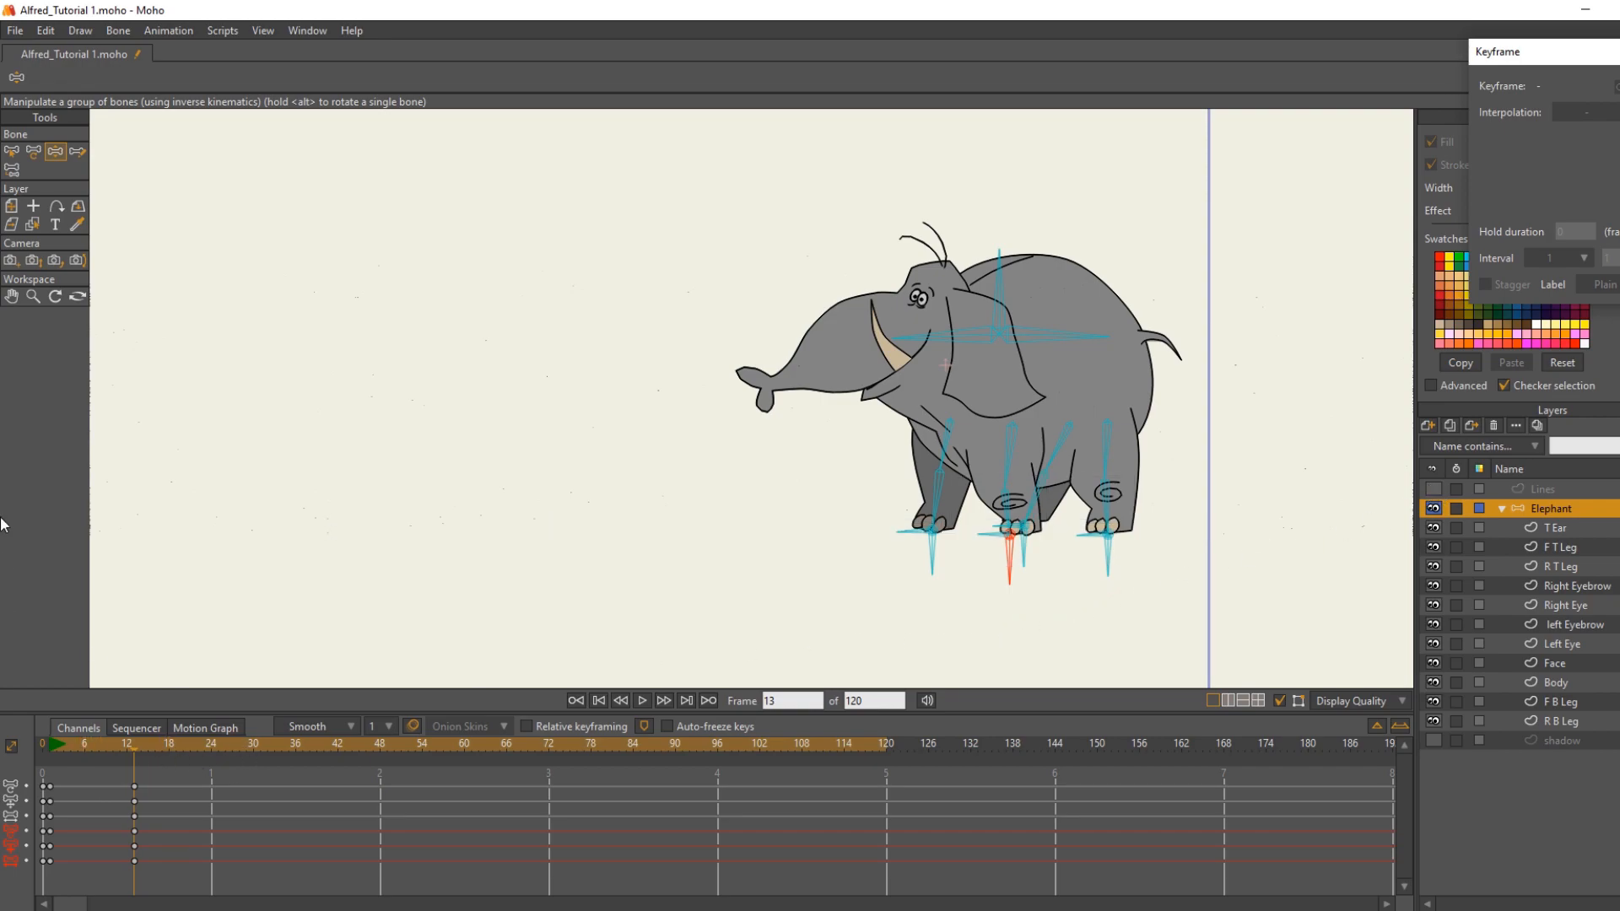
Step: Copy all bone keyframes from frame 1 to frame 25 so the cycle ends on its starting pose
click(11, 151)
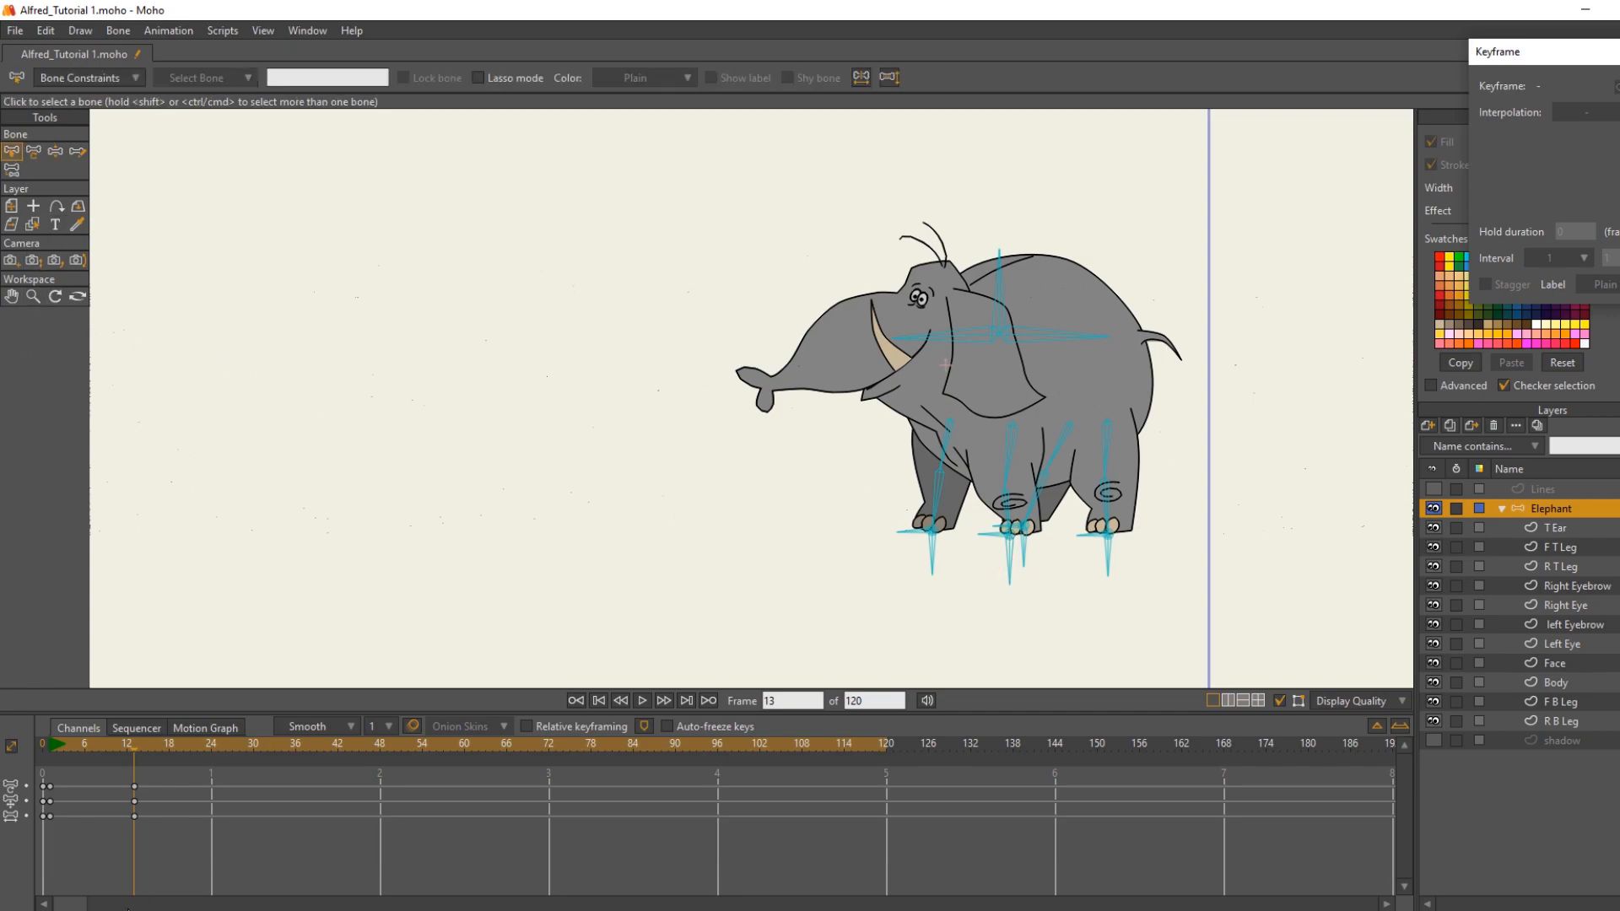
drag(57, 778, 53, 821)
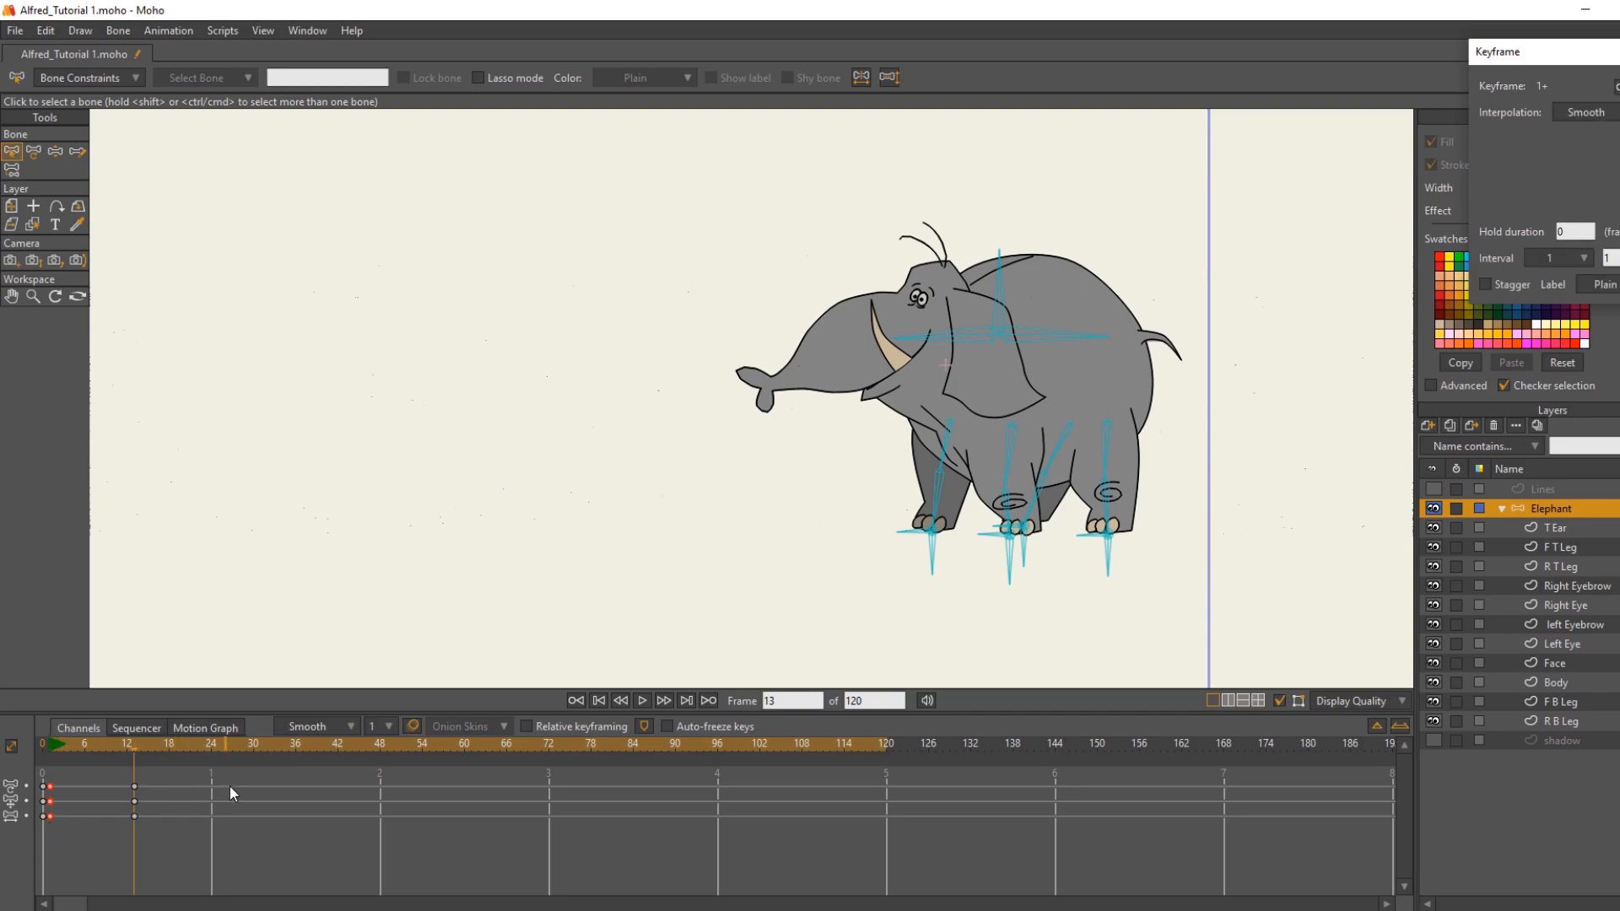
click(220, 742)
key(ctrl+v)
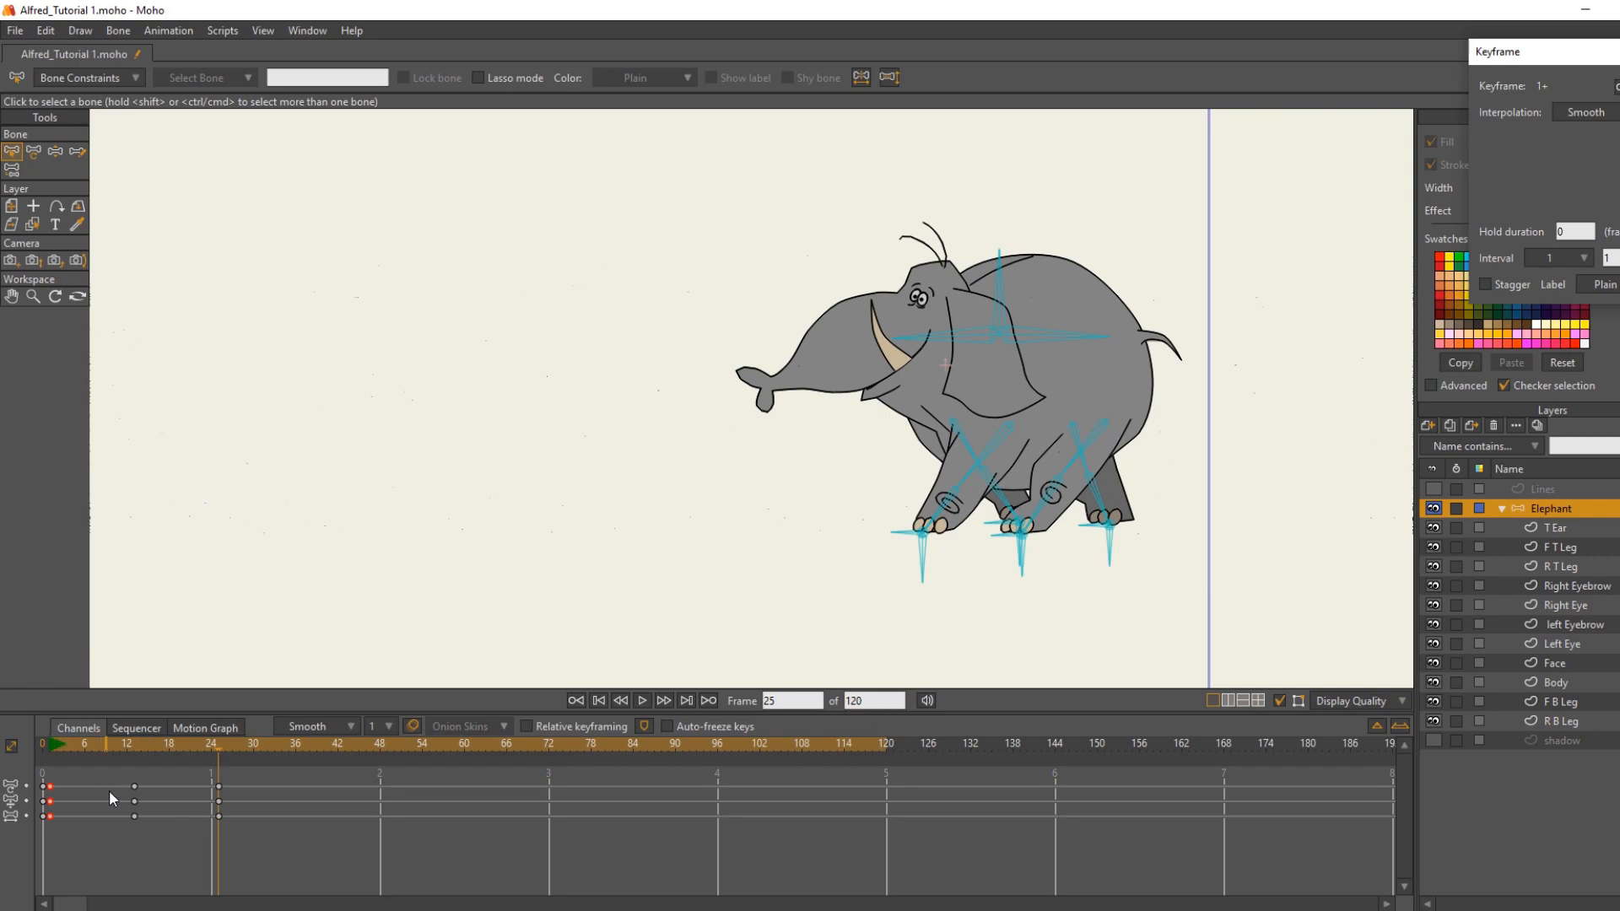
Step: At frame 13, move all bones forward to align the near front foot with the frame 1 onion skin, with the Lines layer shown
drag(218, 749, 137, 797)
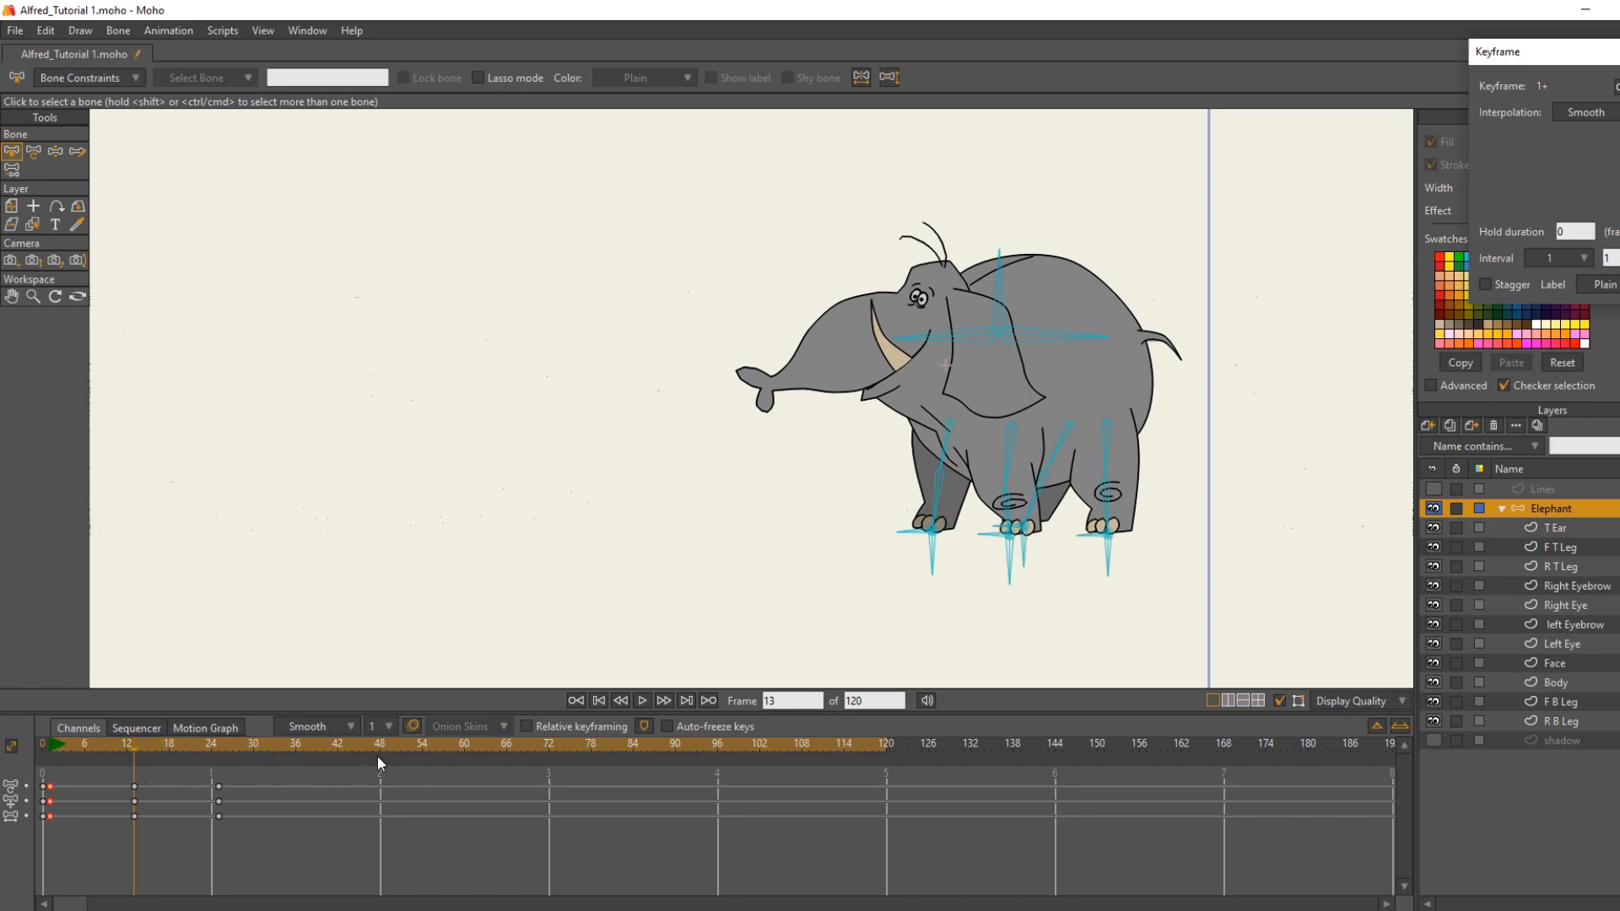
click(414, 726)
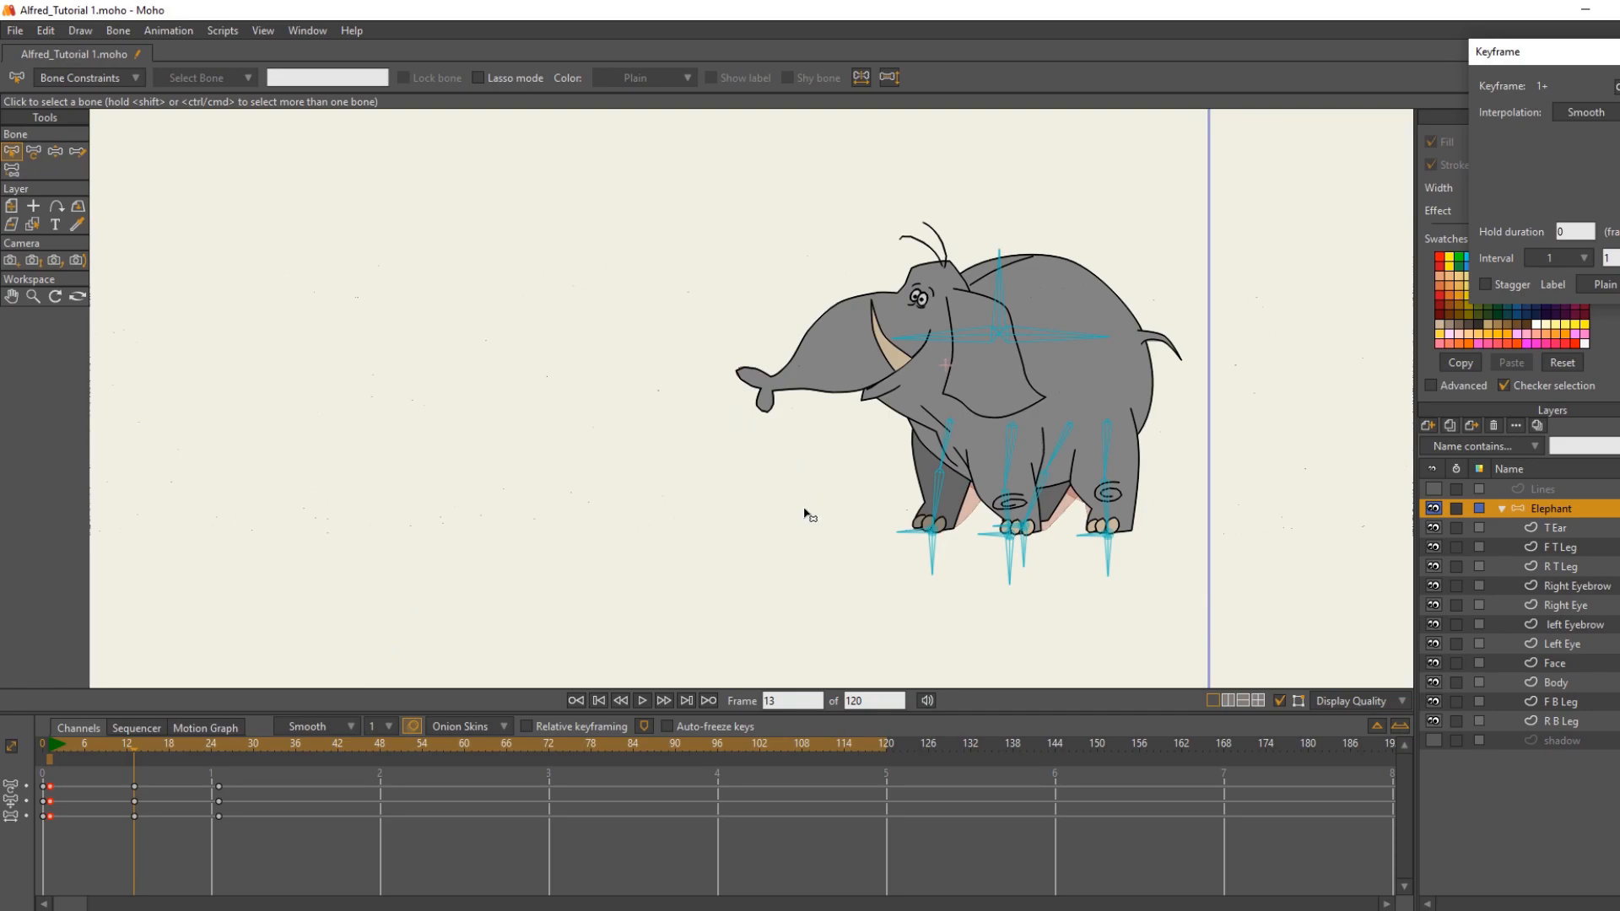
key(ctrl+a)
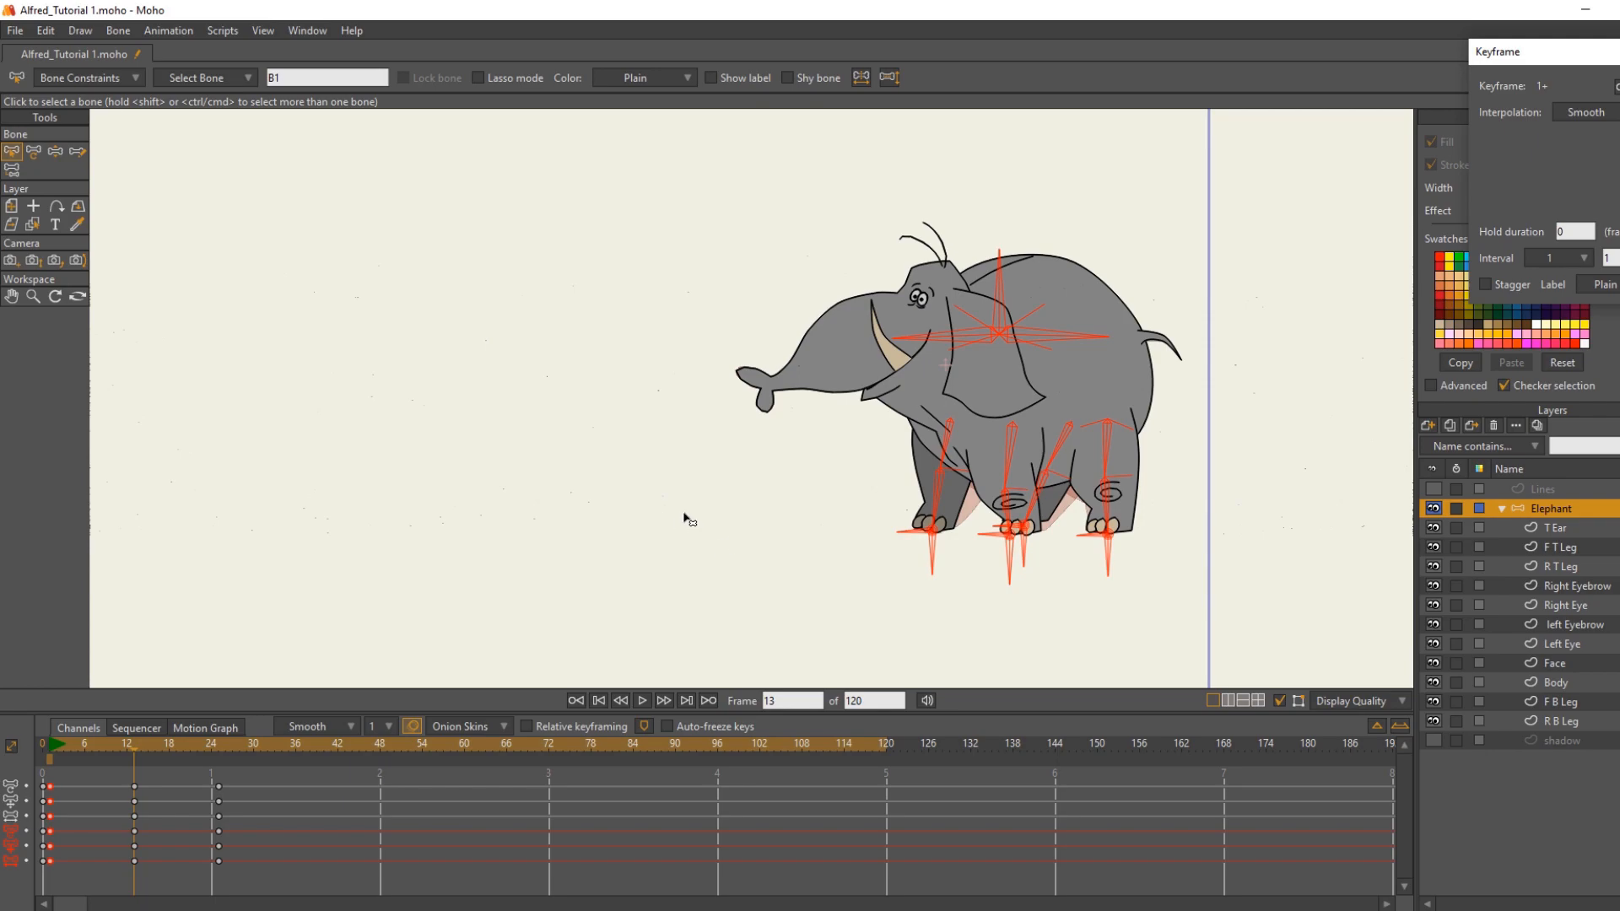
key(t)
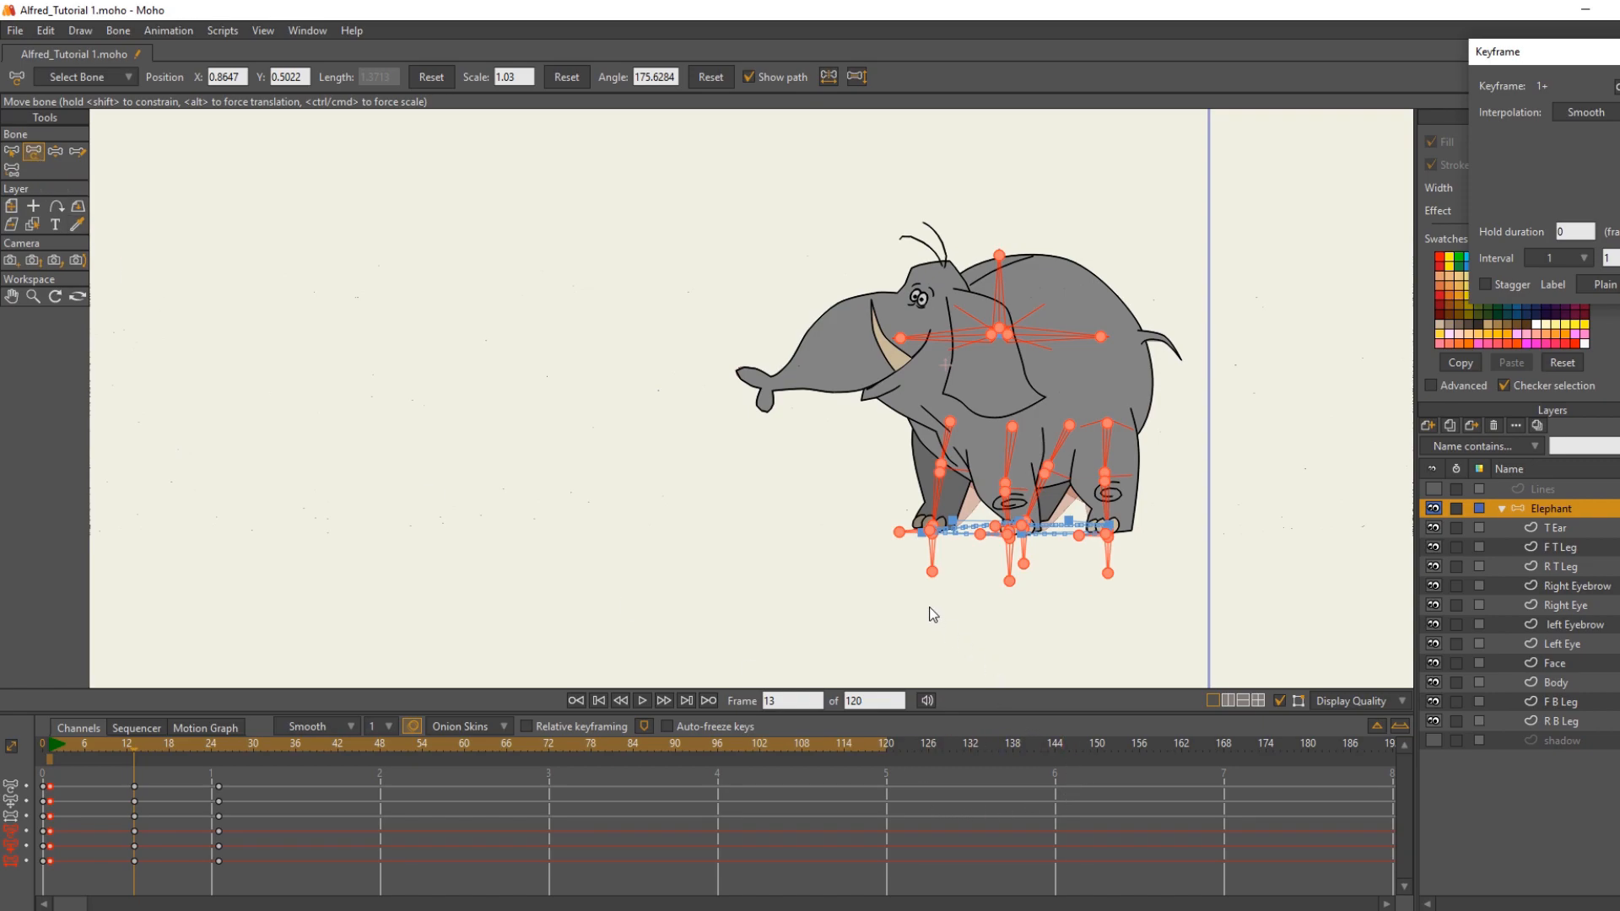
click(1433, 489)
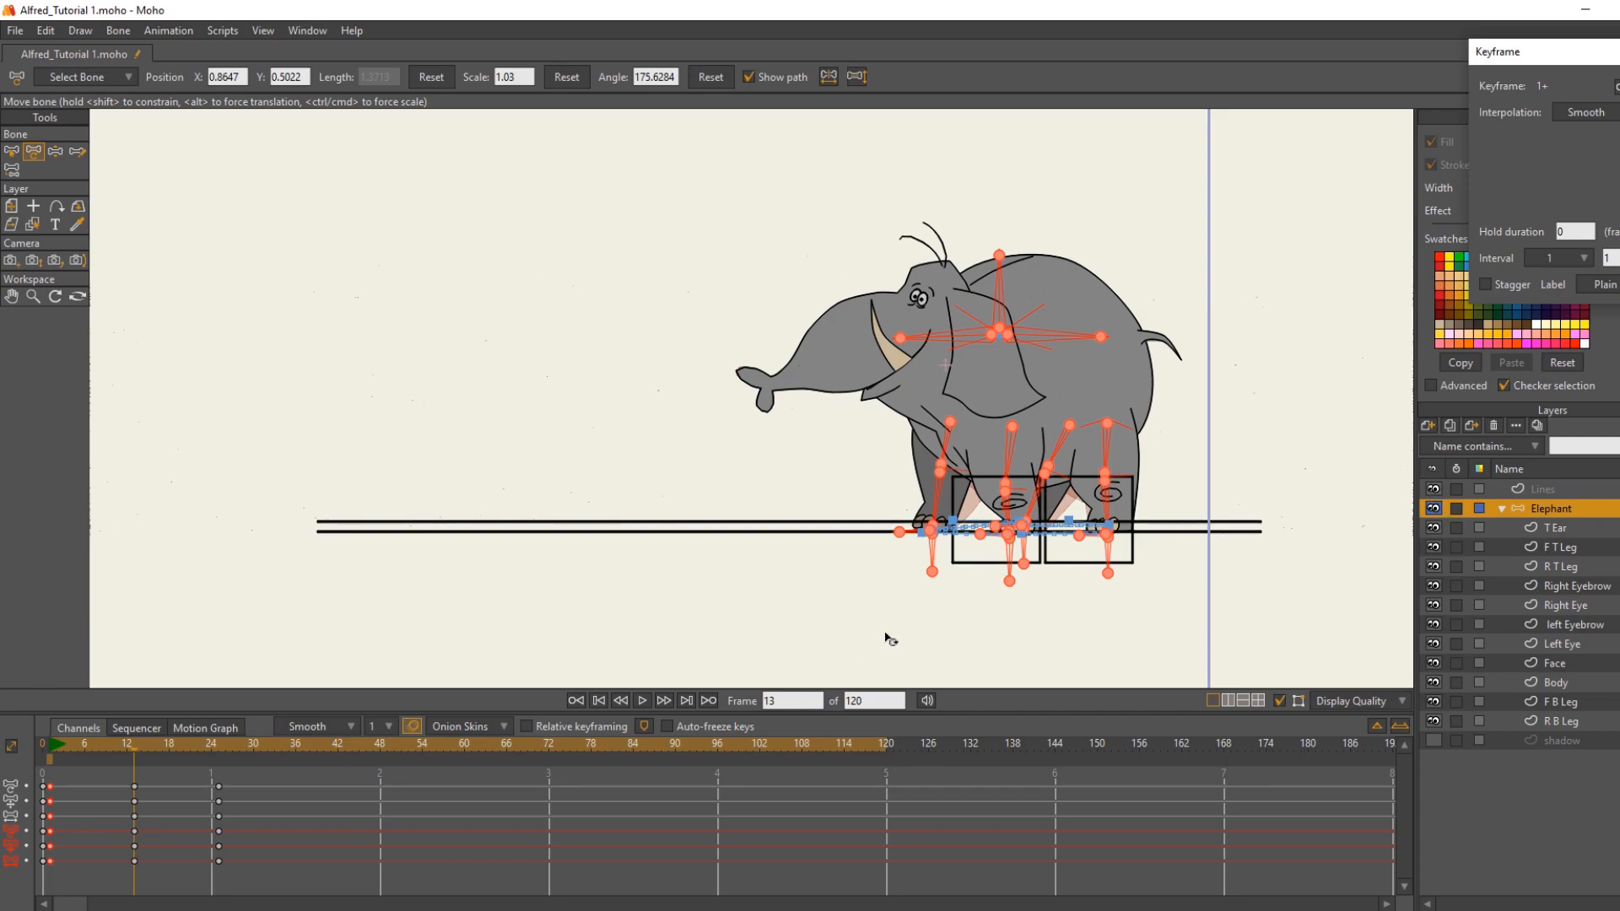
scroll(886, 639, up, 5)
drag(750, 640, 745, 641)
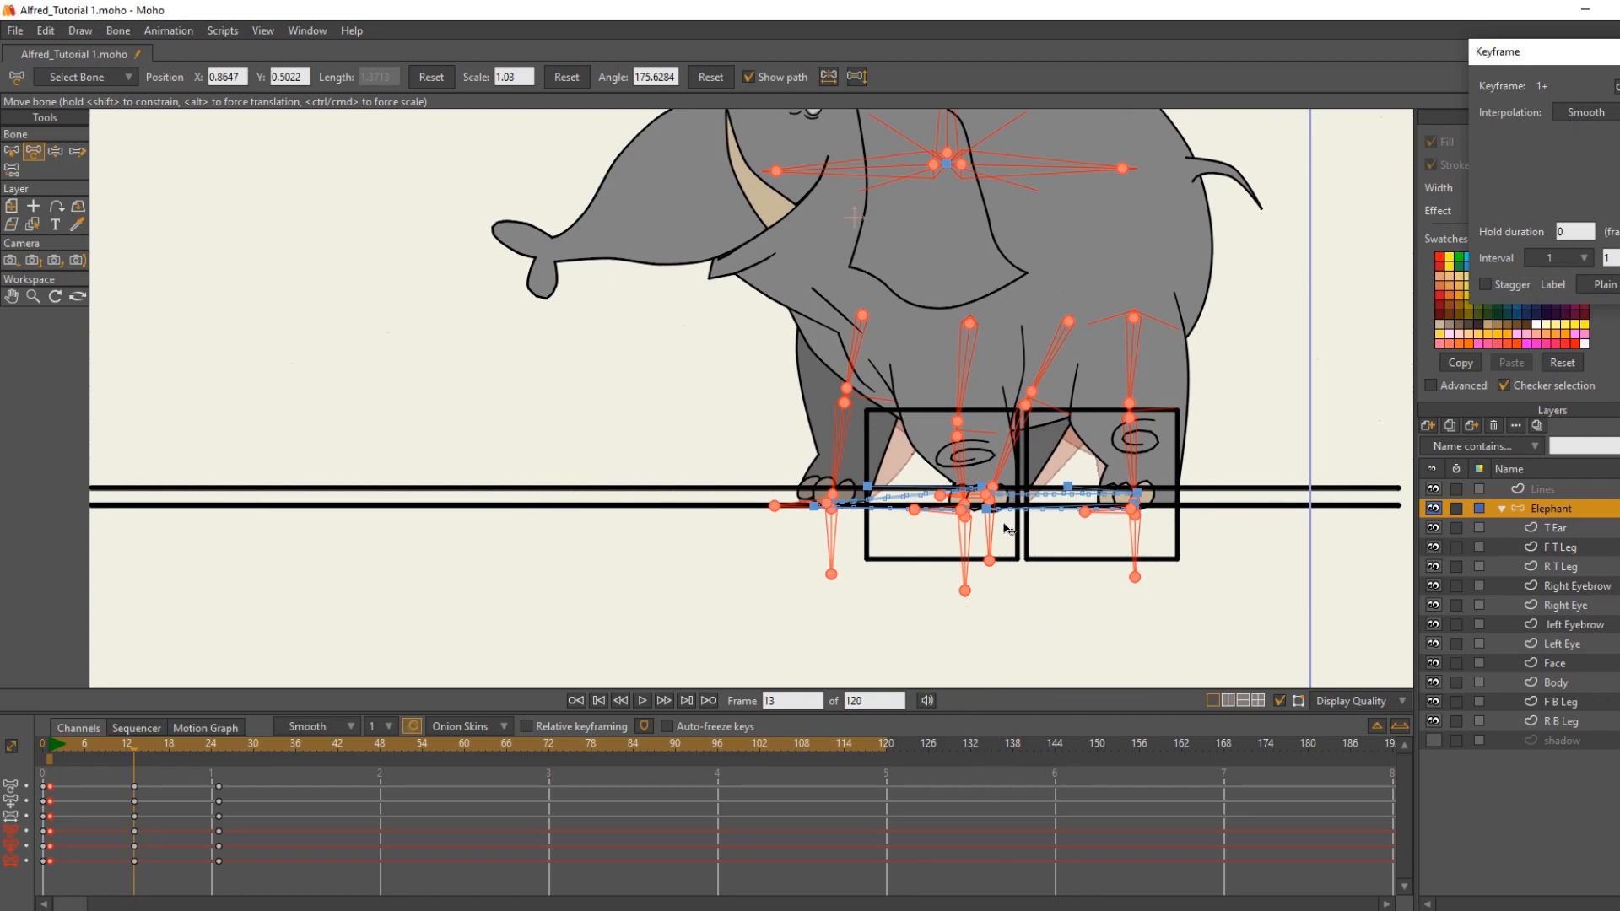
drag(994, 522, 844, 519)
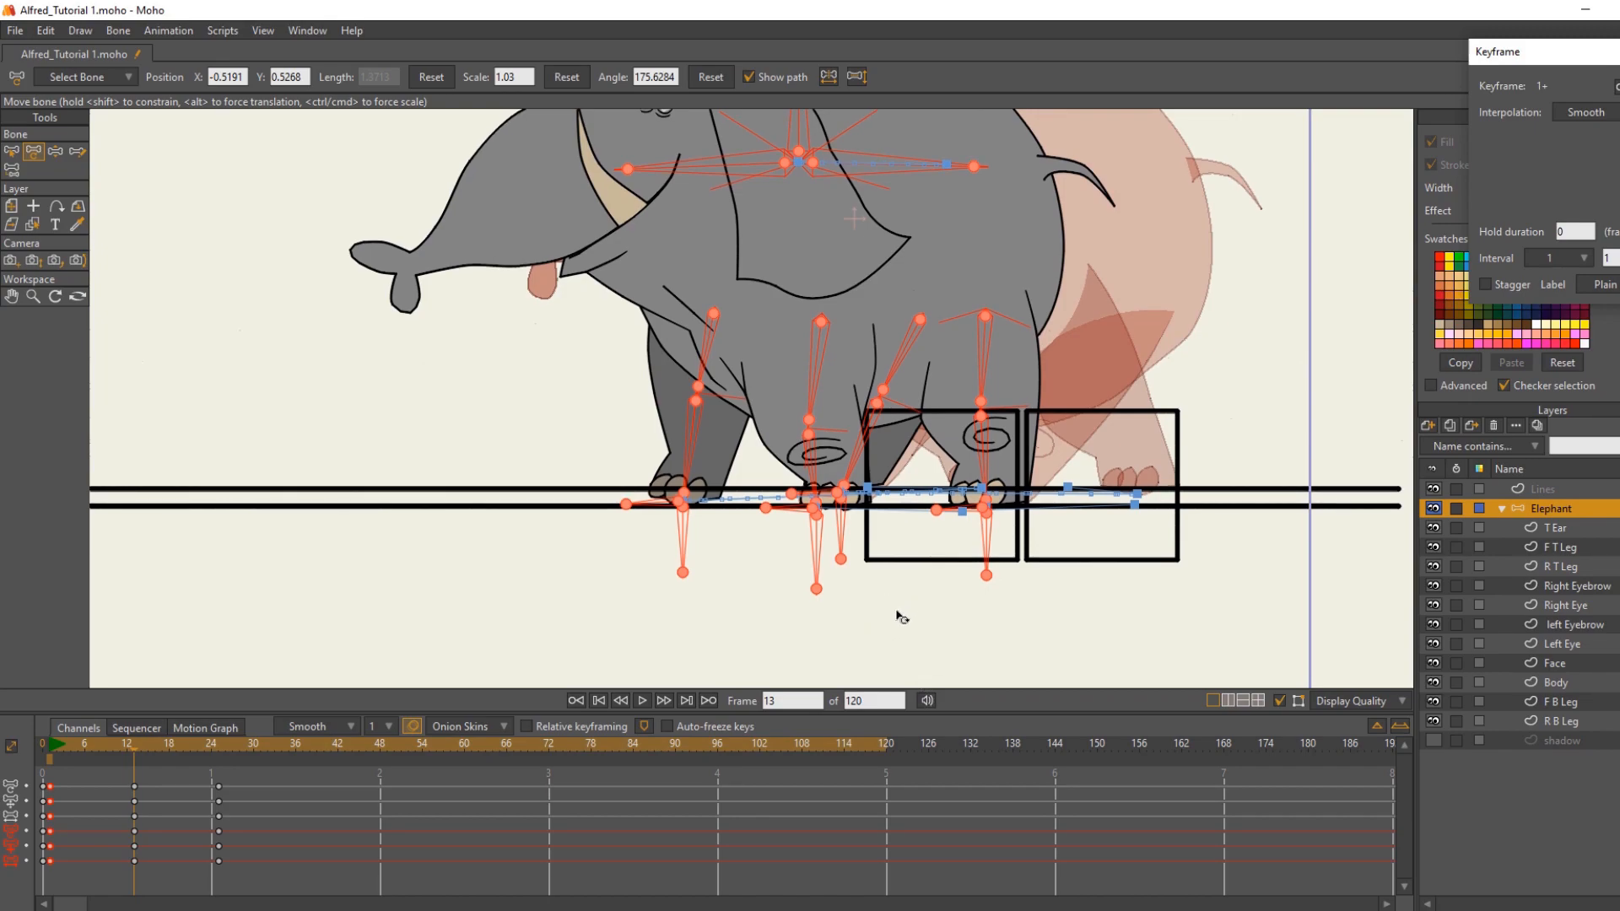
drag(897, 612, 882, 637)
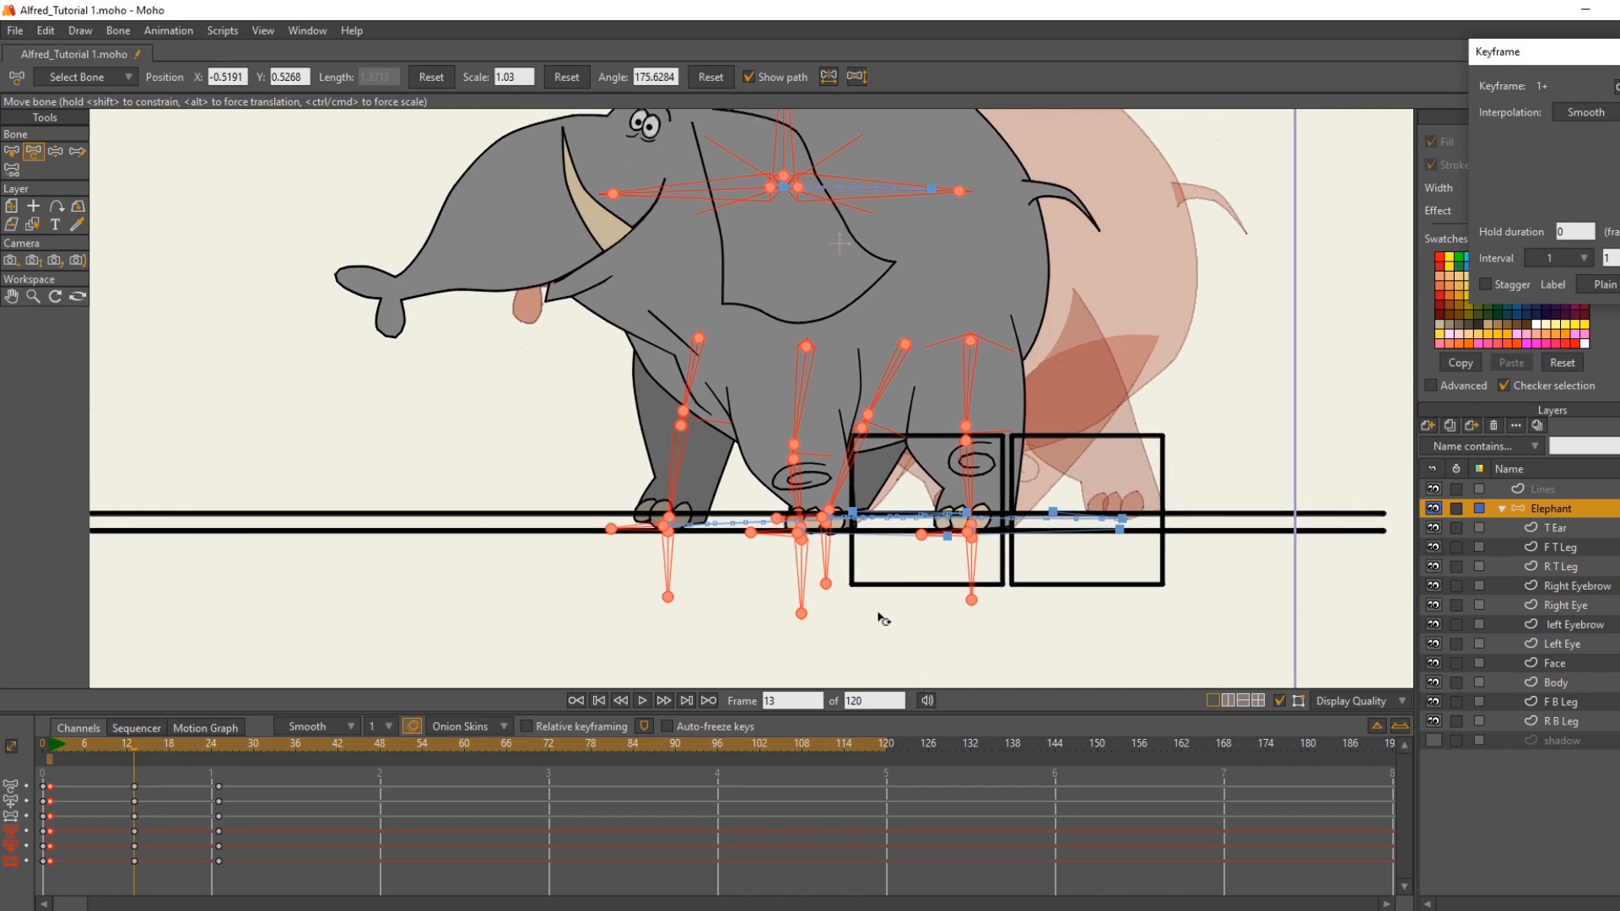
Step: At frame 25, move all bones forward to align the far front foot with a frame 13 onion skin, and turn onion skins off
click(411, 725)
click(133, 751)
drag(133, 751, 224, 765)
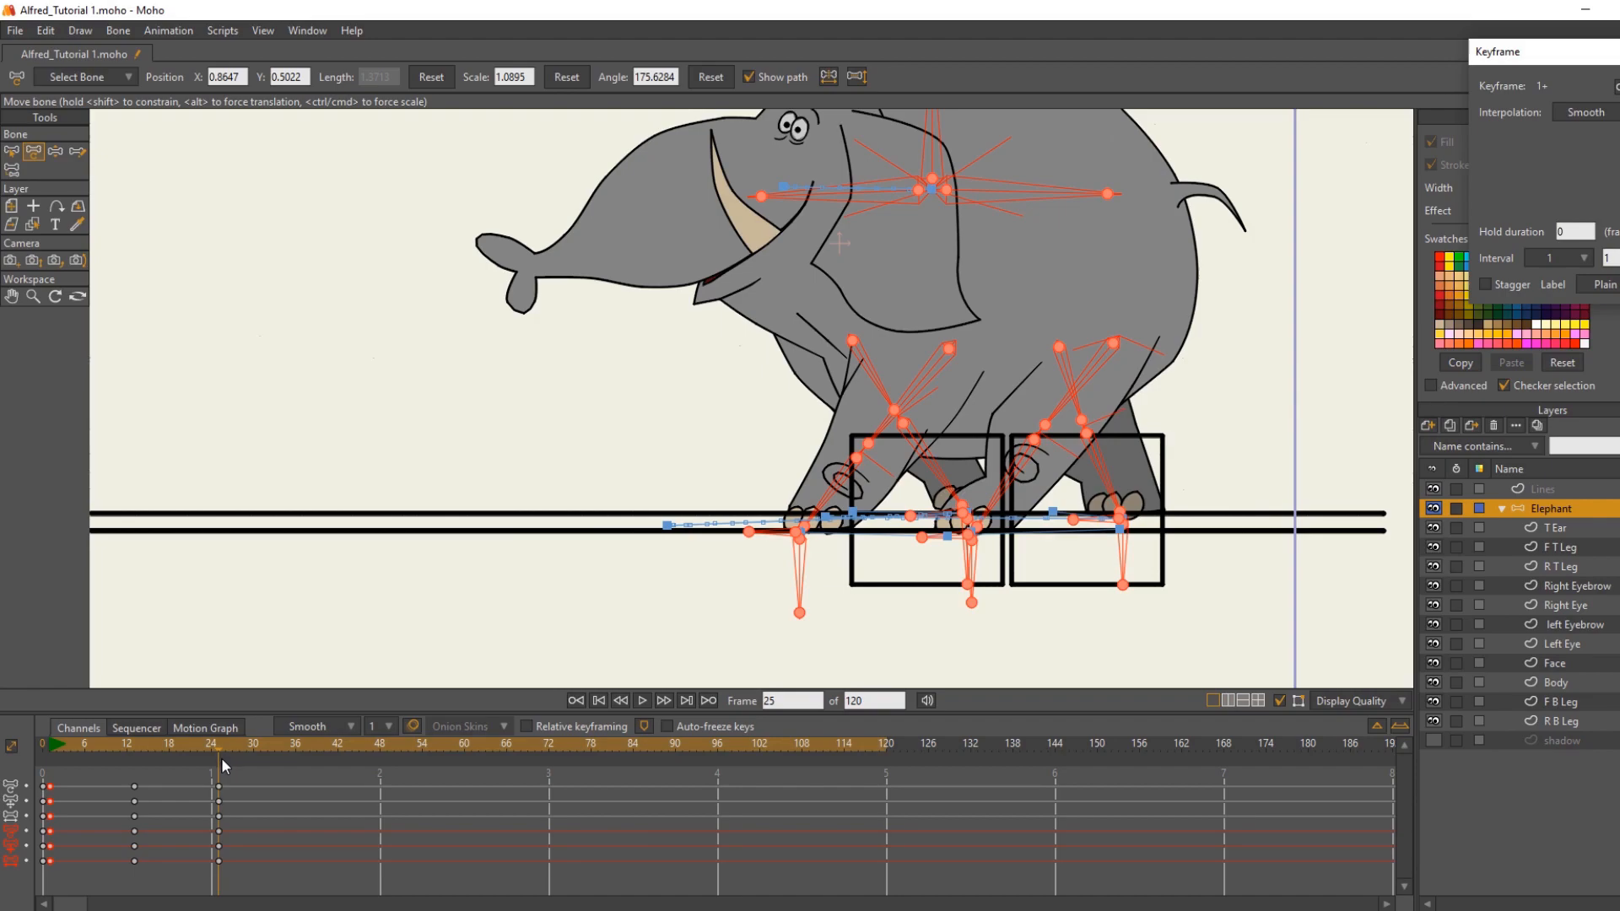
click(419, 722)
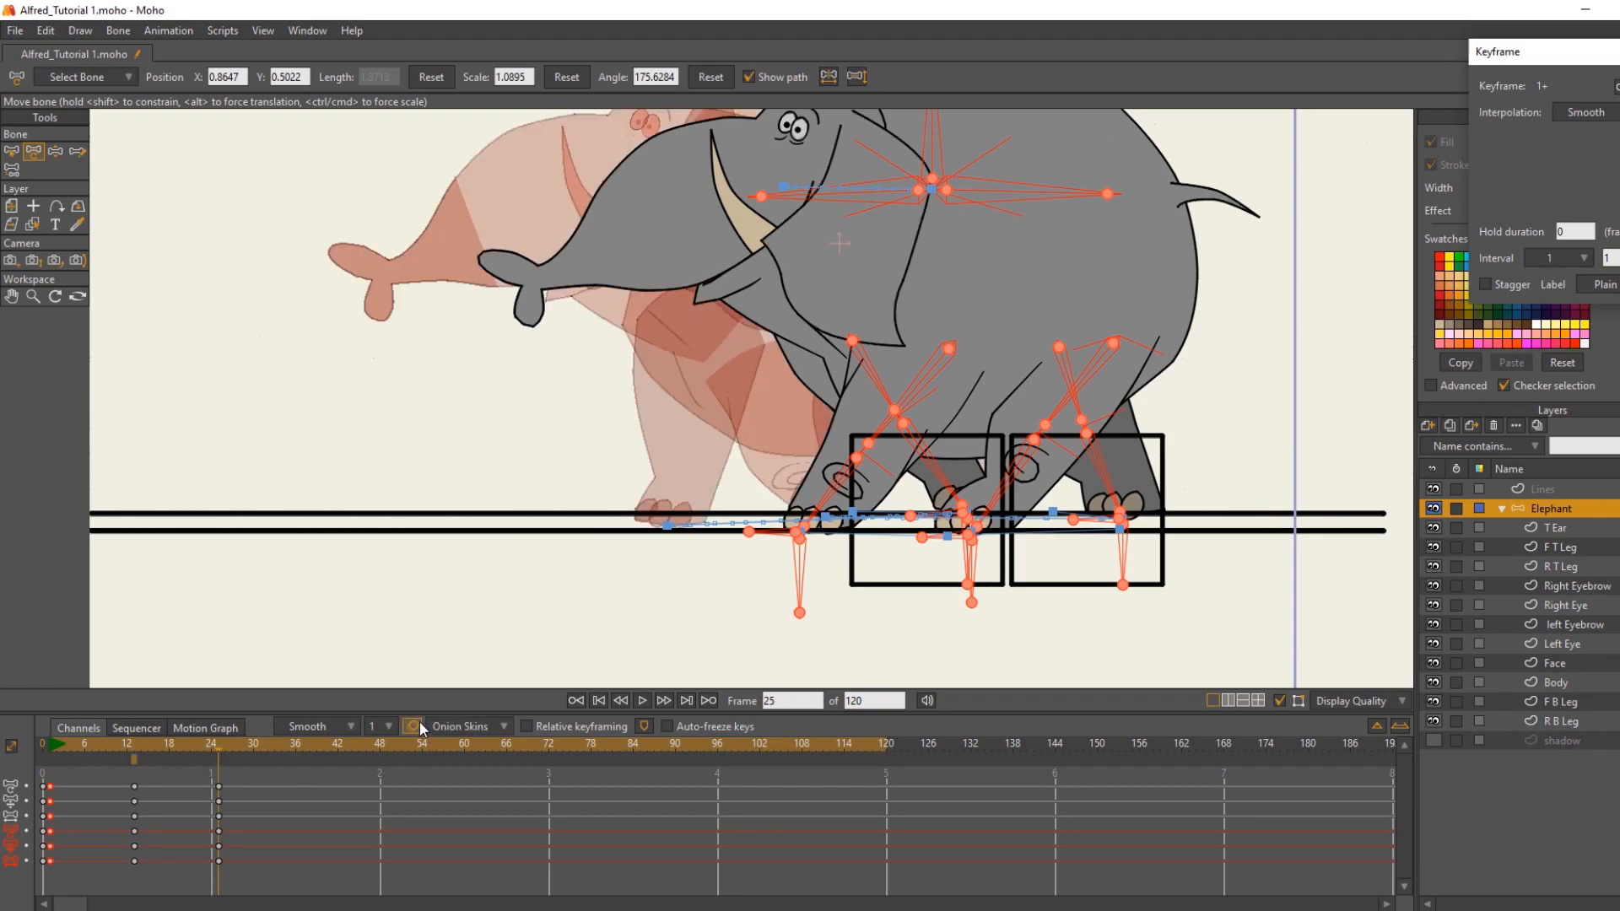
click(137, 756)
click(136, 757)
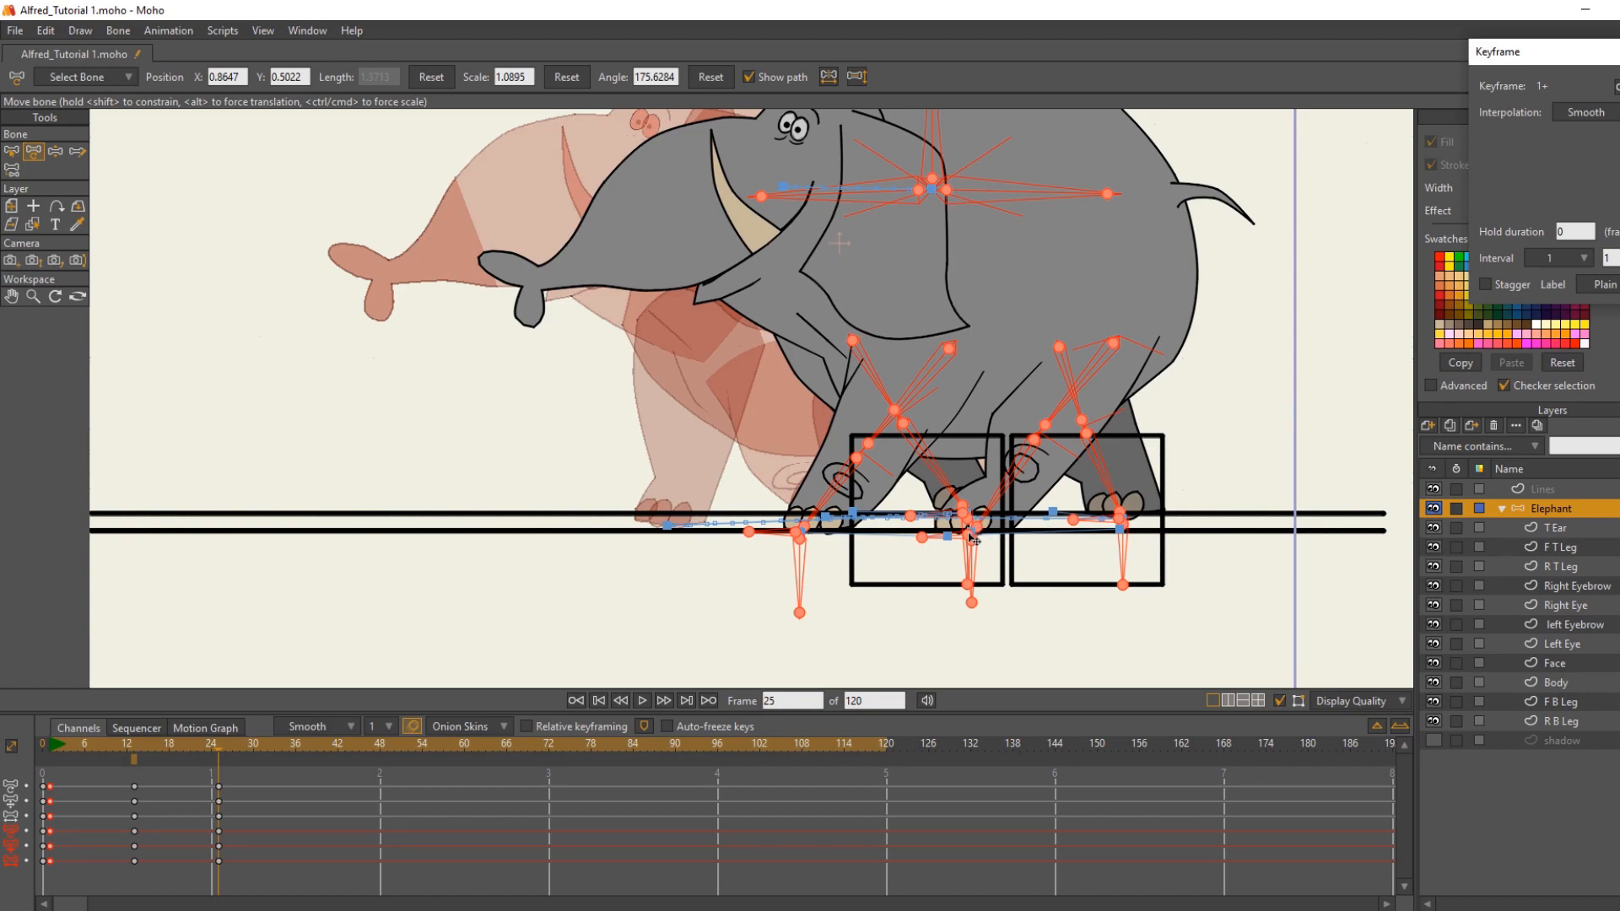
drag(972, 536, 680, 543)
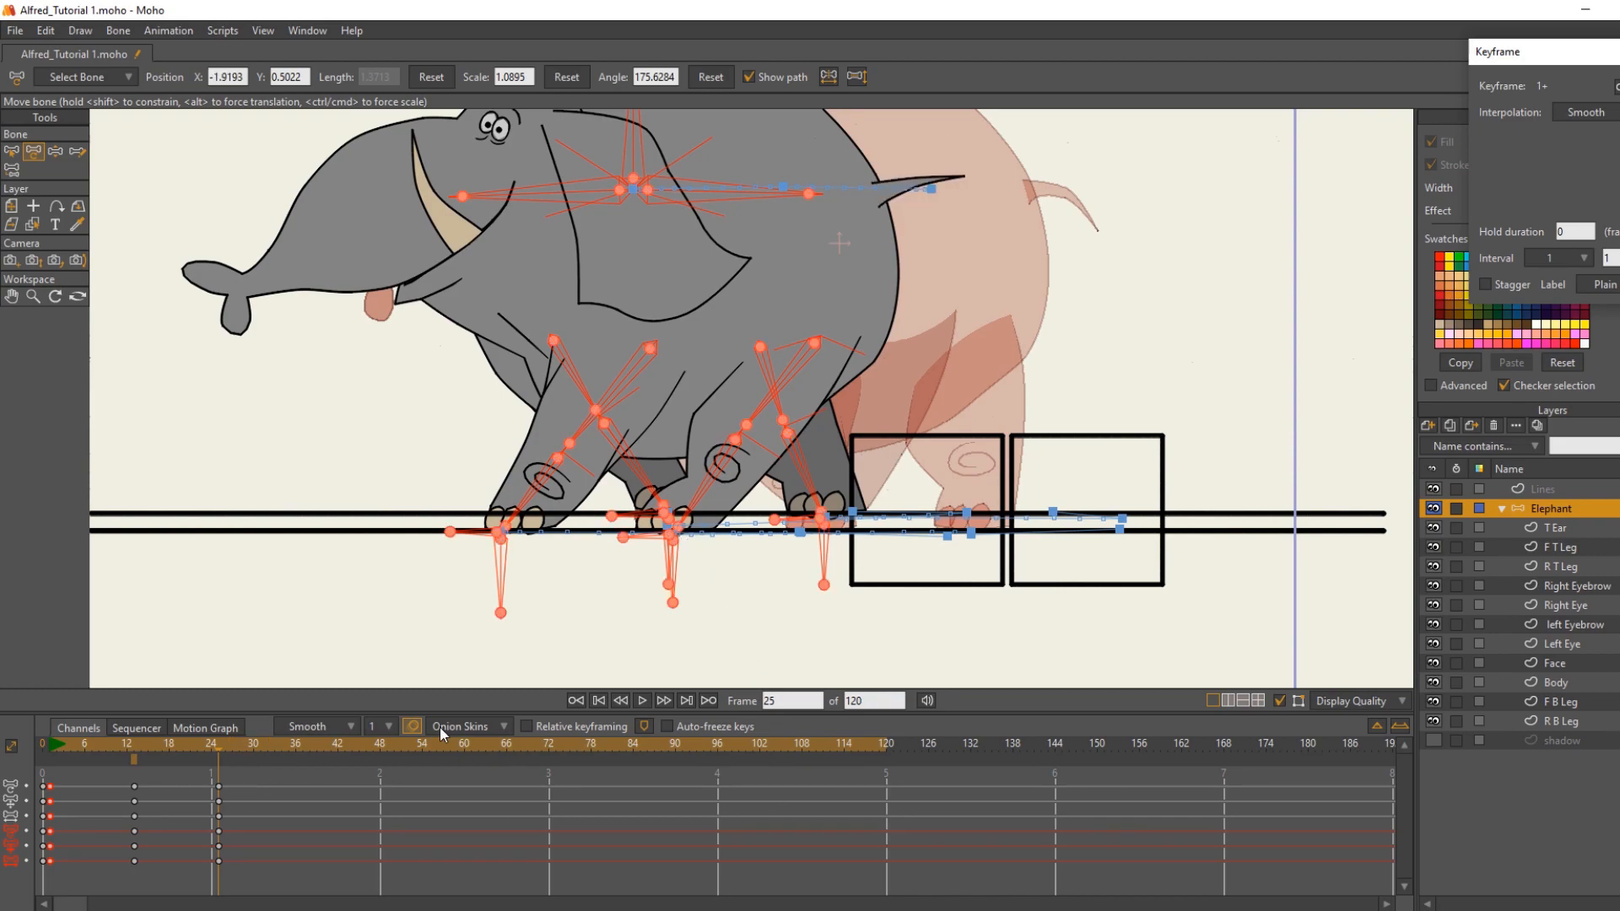
click(413, 726)
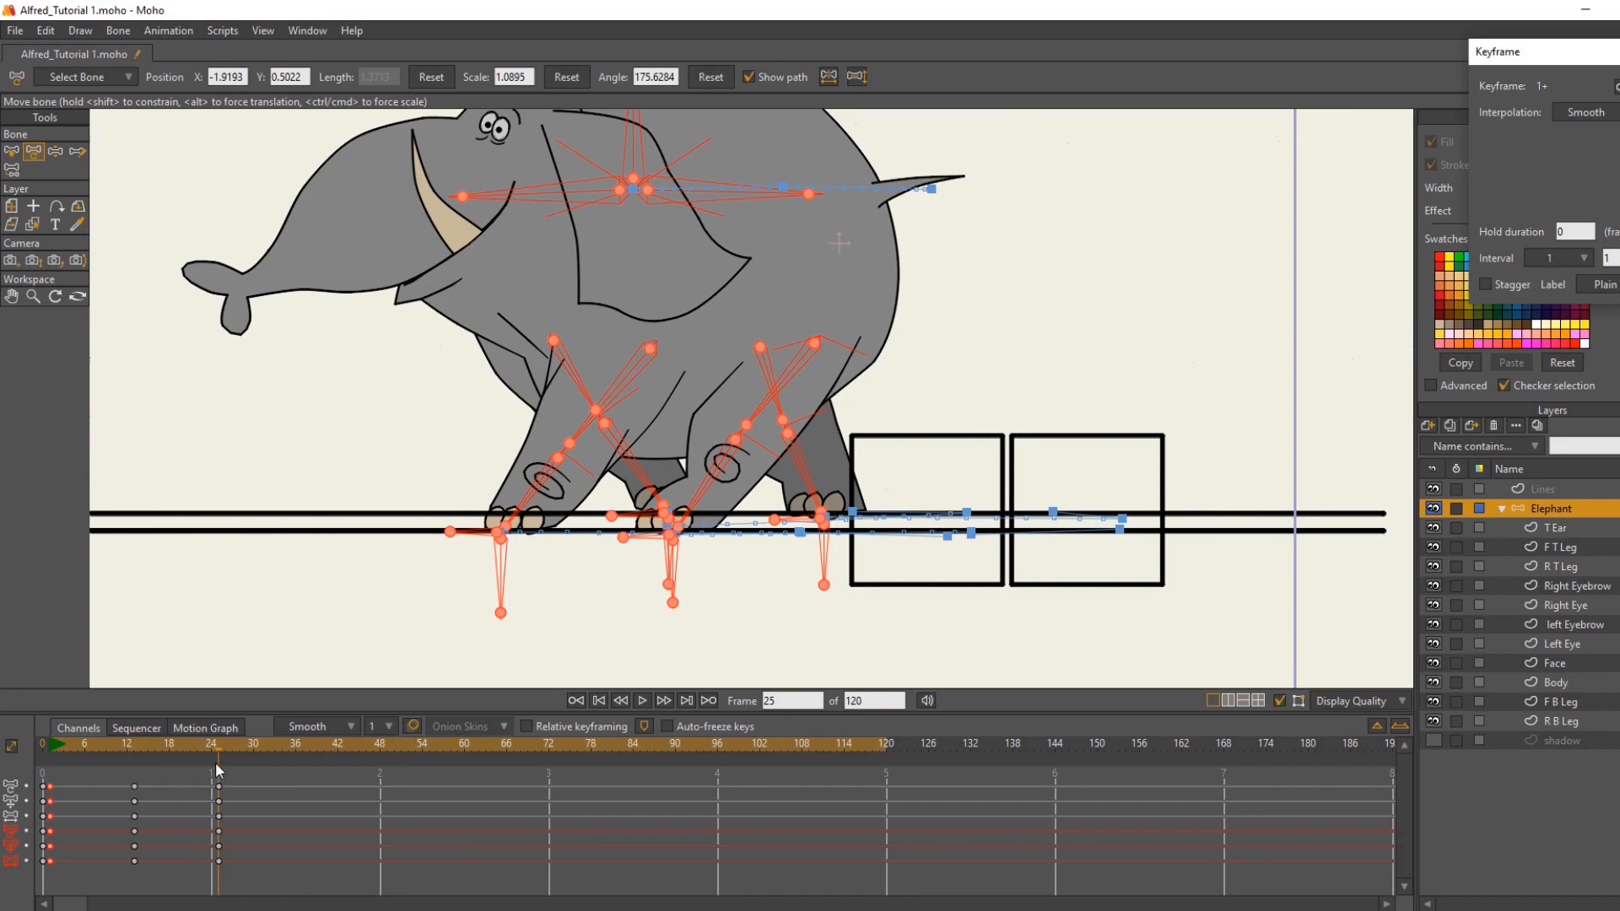
Step: At frame 13, raise the far front foot slightly toward the upper ground line with bone manipulation
drag(222, 754, 133, 762)
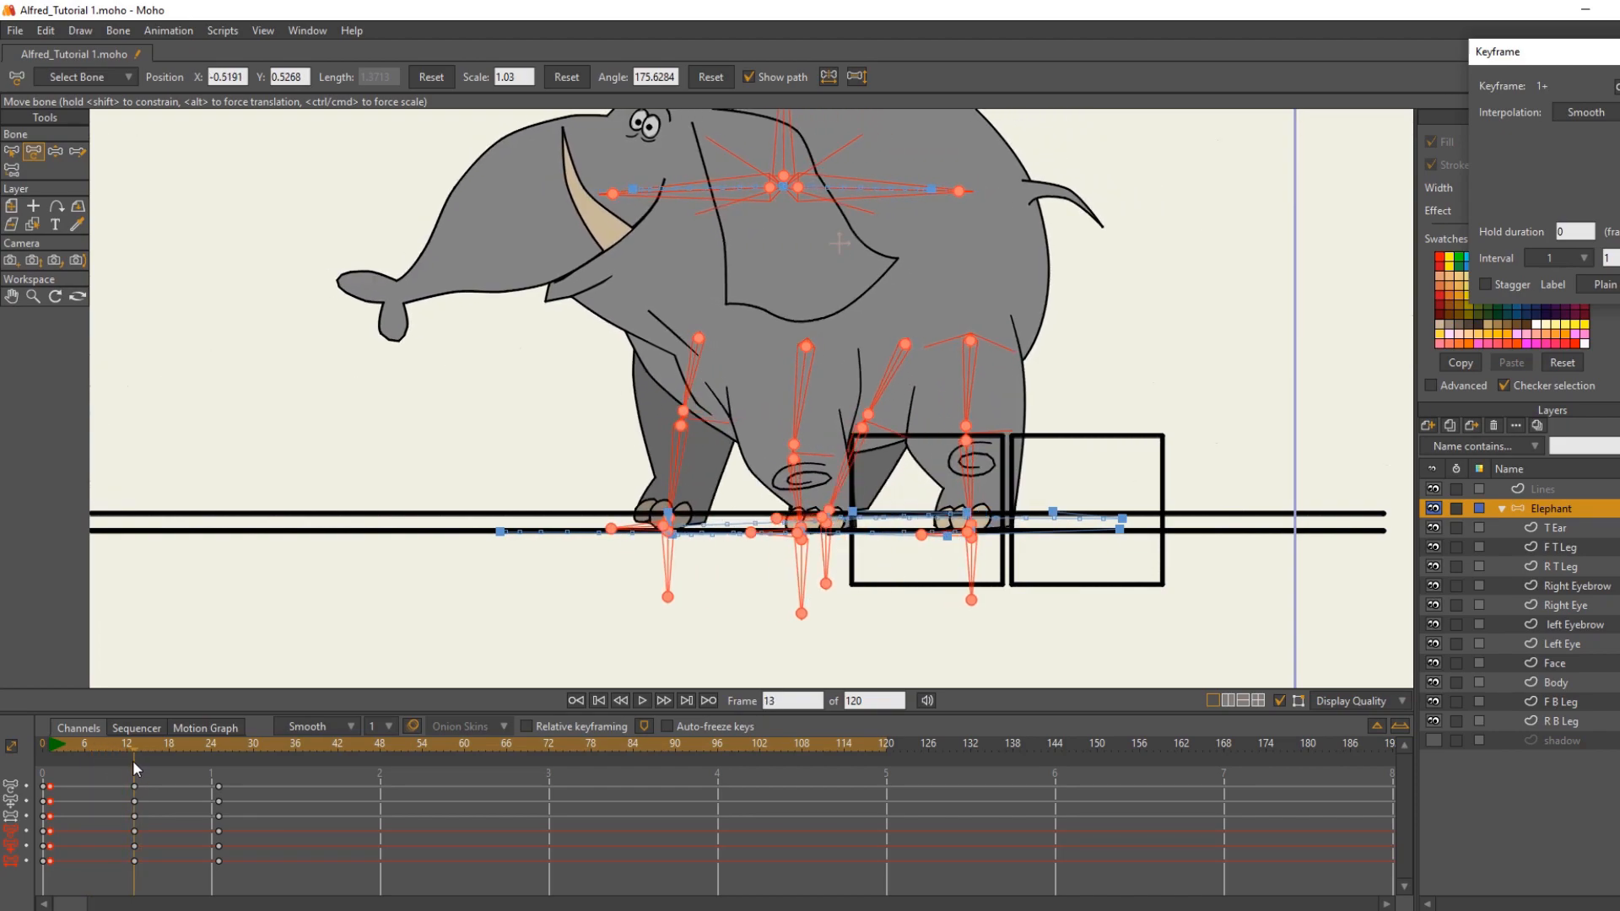
click(12, 151)
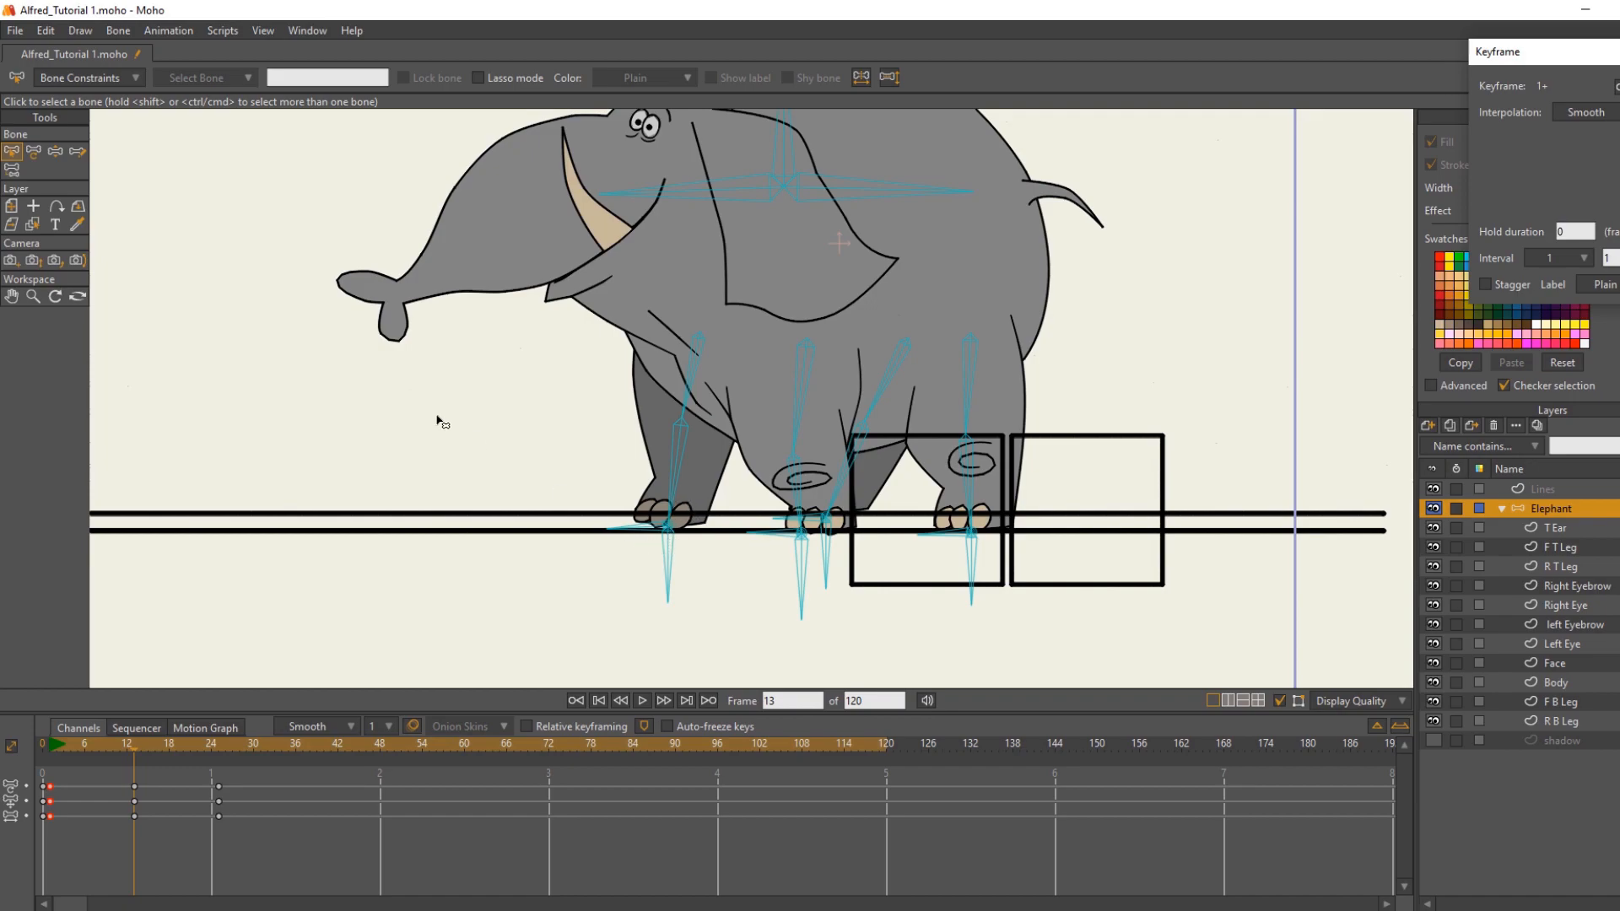
click(56, 152)
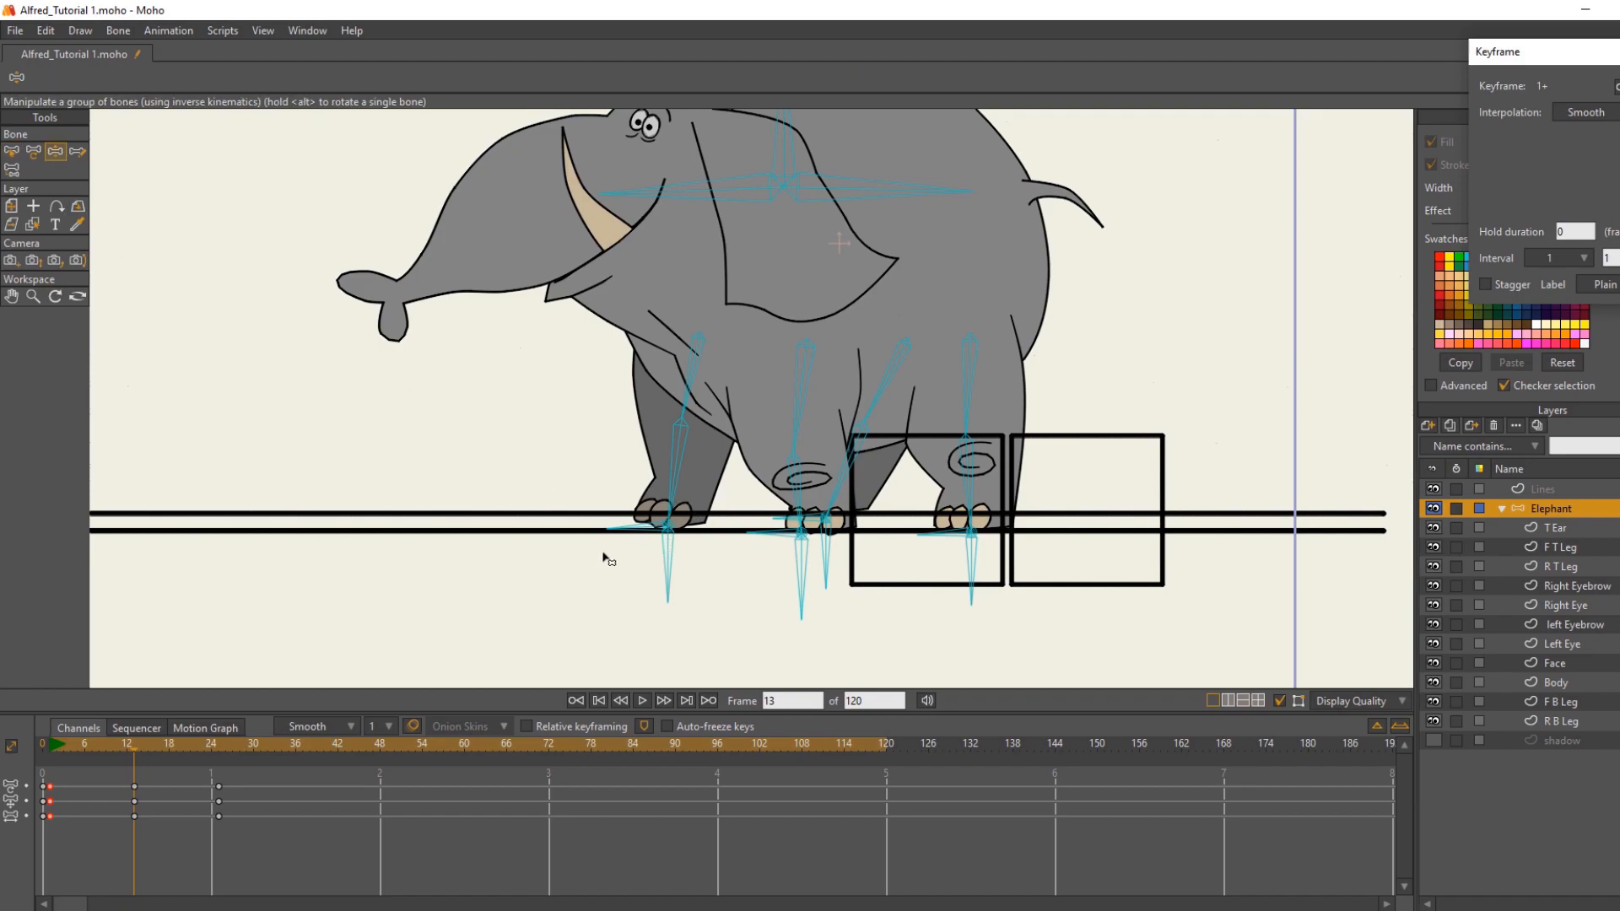
drag(669, 559, 669, 549)
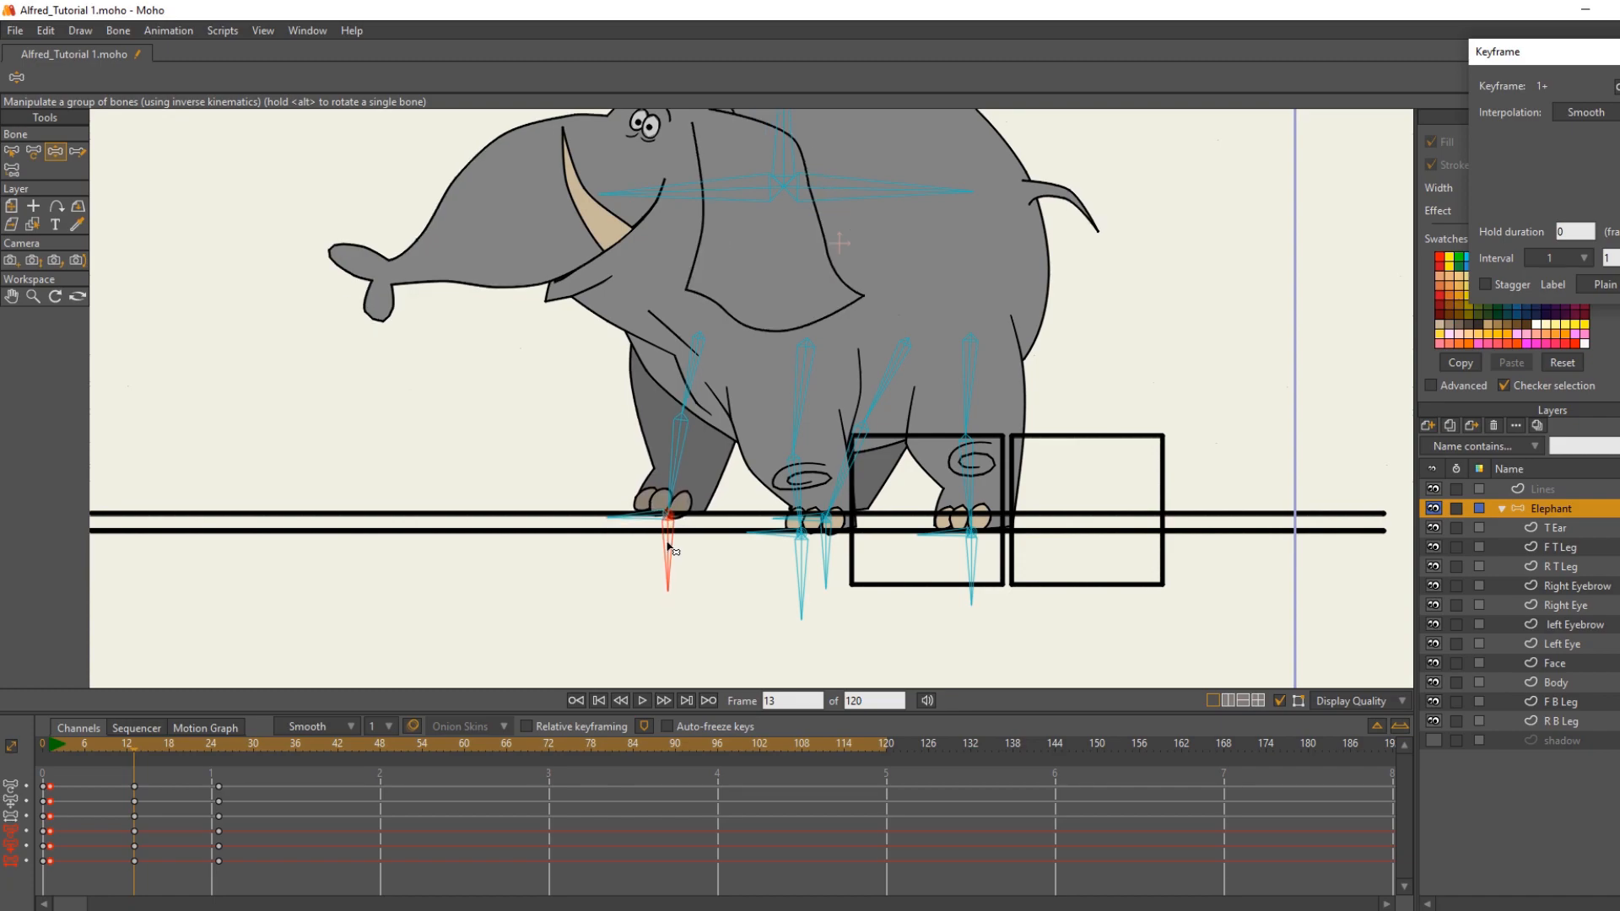
Step: Return to frame 1, hide the Lines layer, and set all bone keyframes at frame 25 to Cycle interpolation
drag(132, 747, 49, 770)
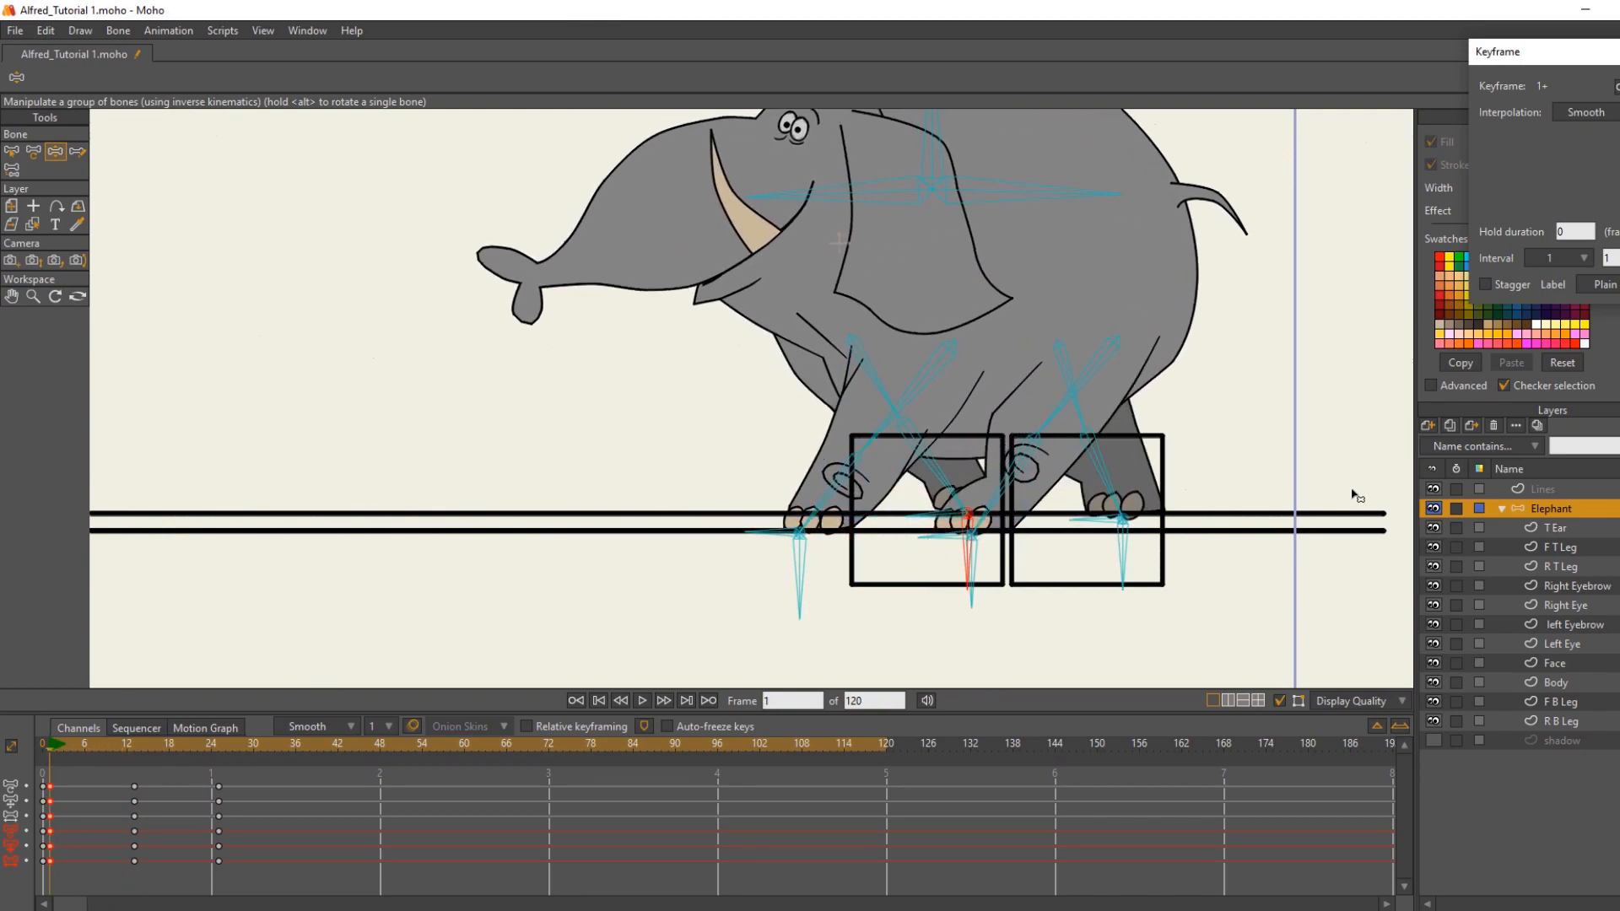
click(1432, 489)
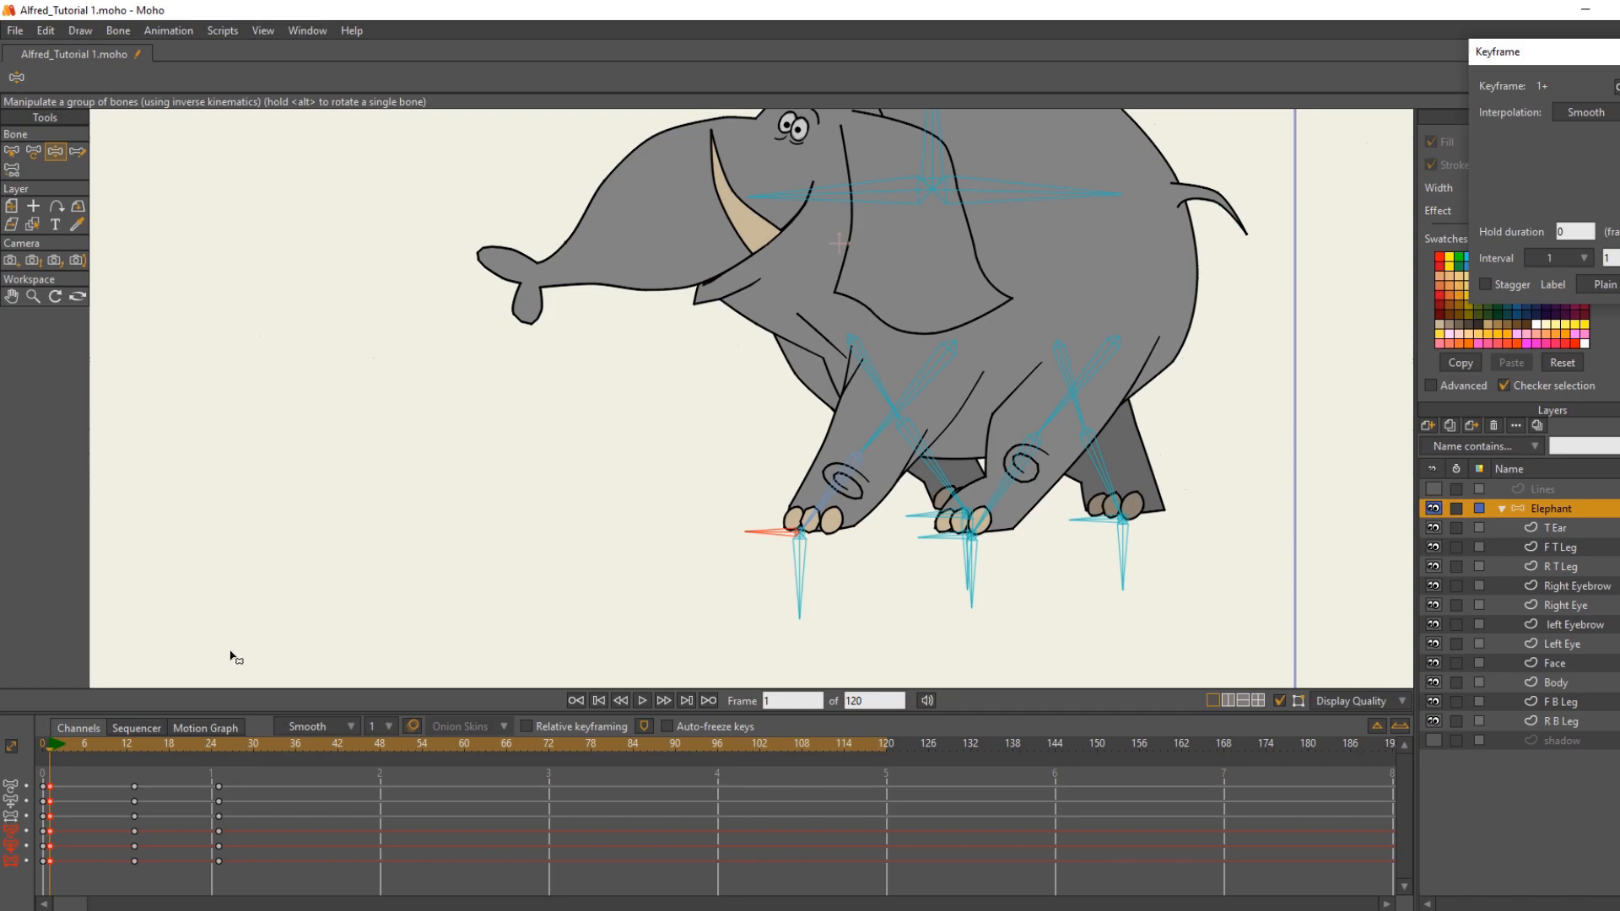
click(89, 778)
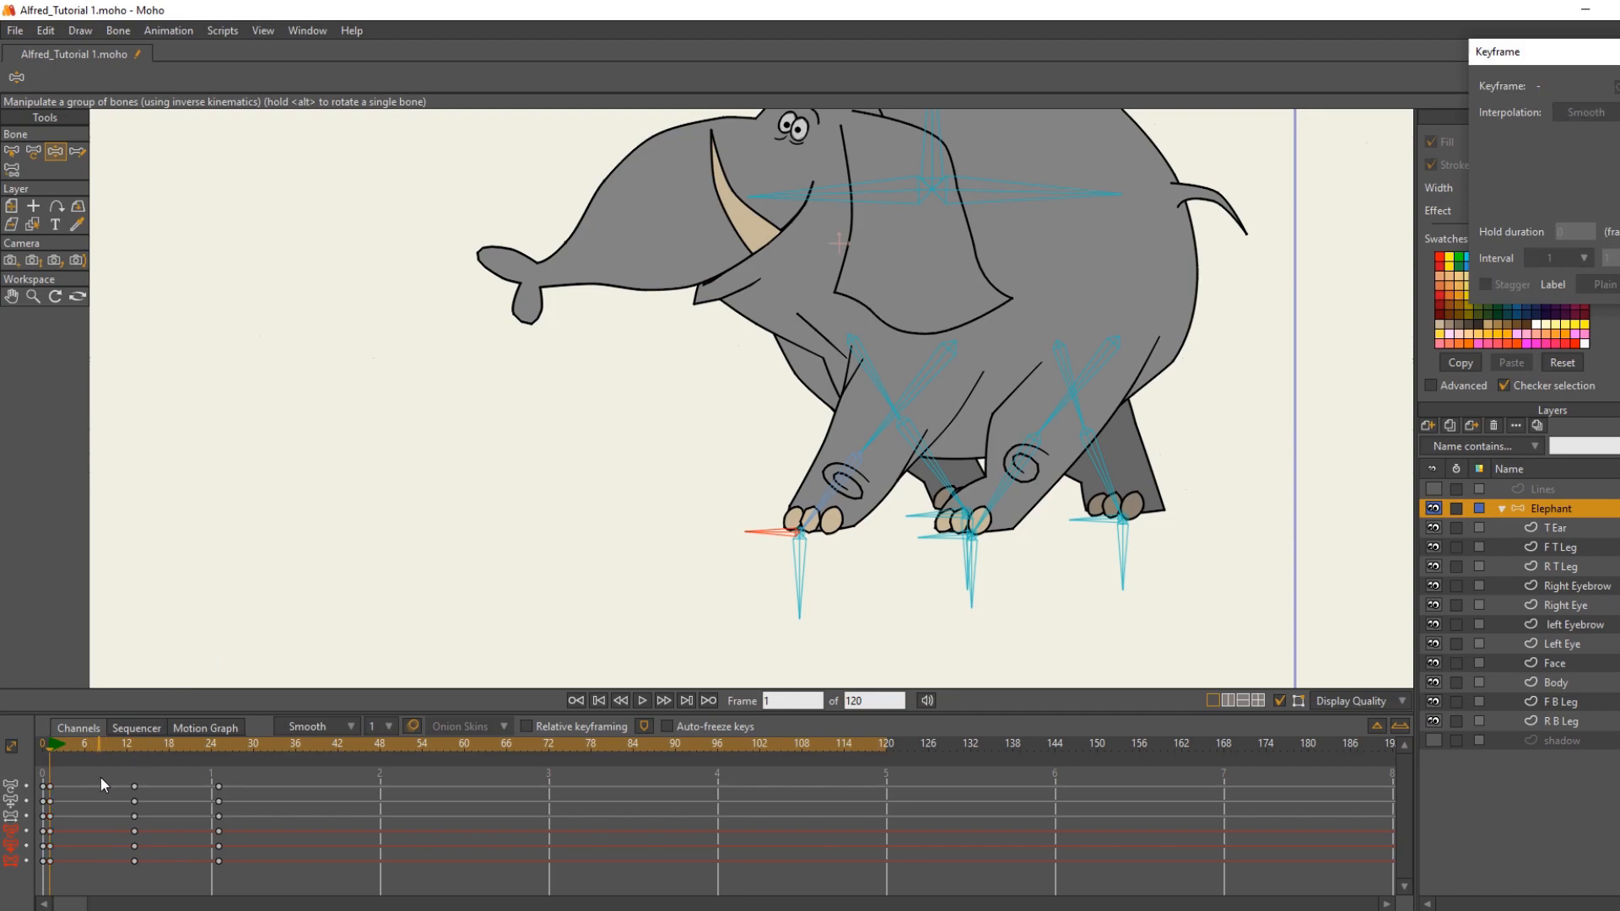
click(12, 152)
click(272, 368)
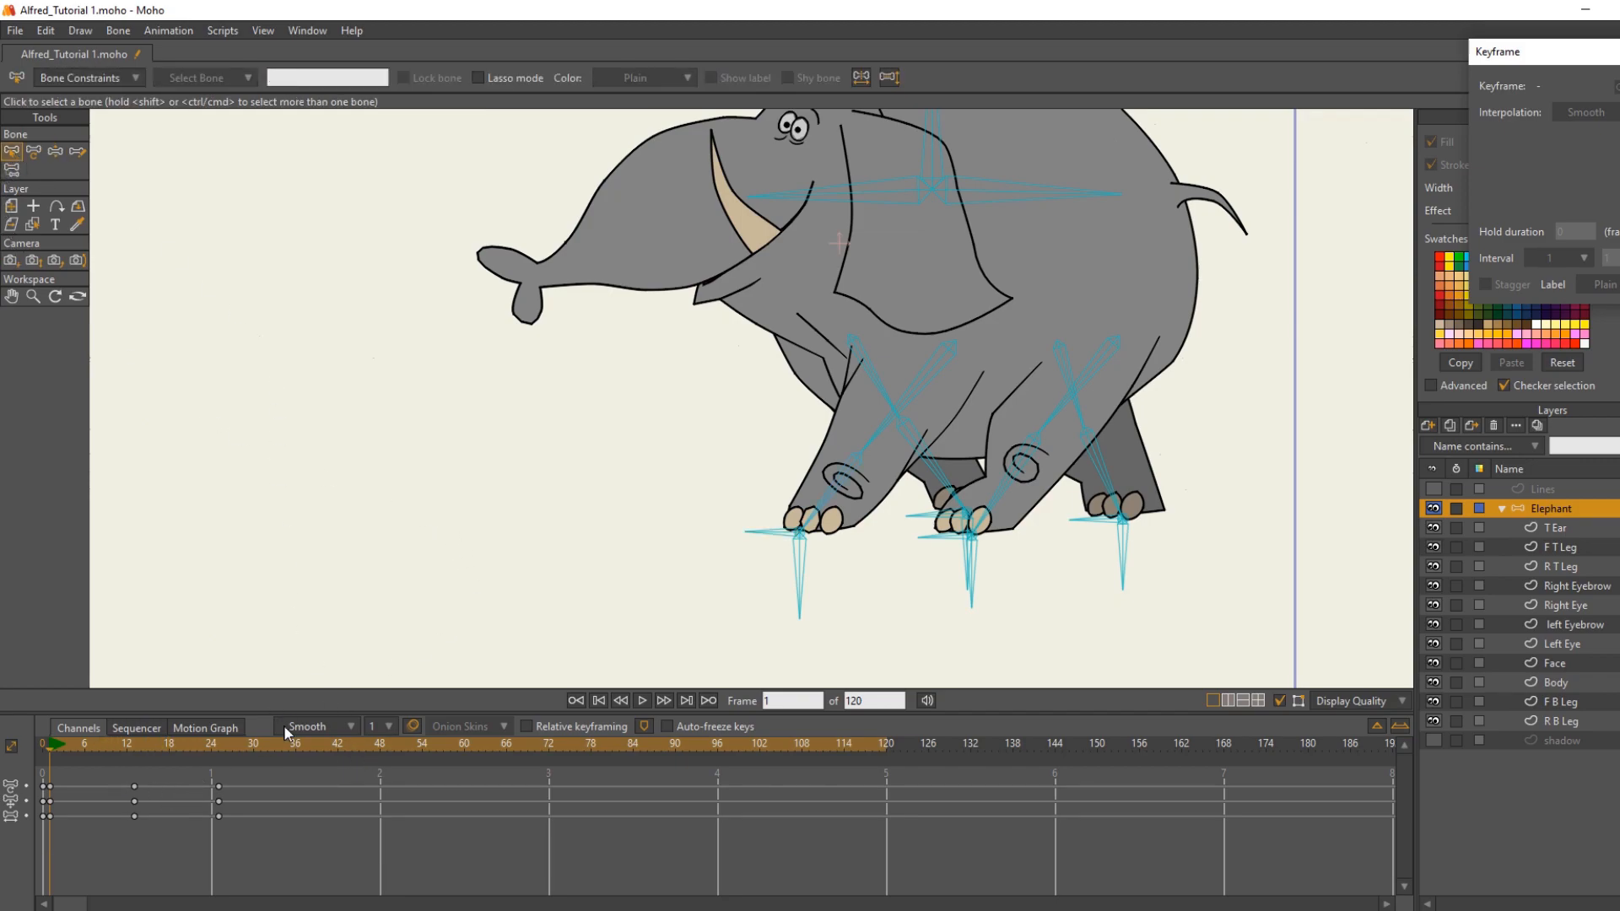
drag(210, 789, 238, 836)
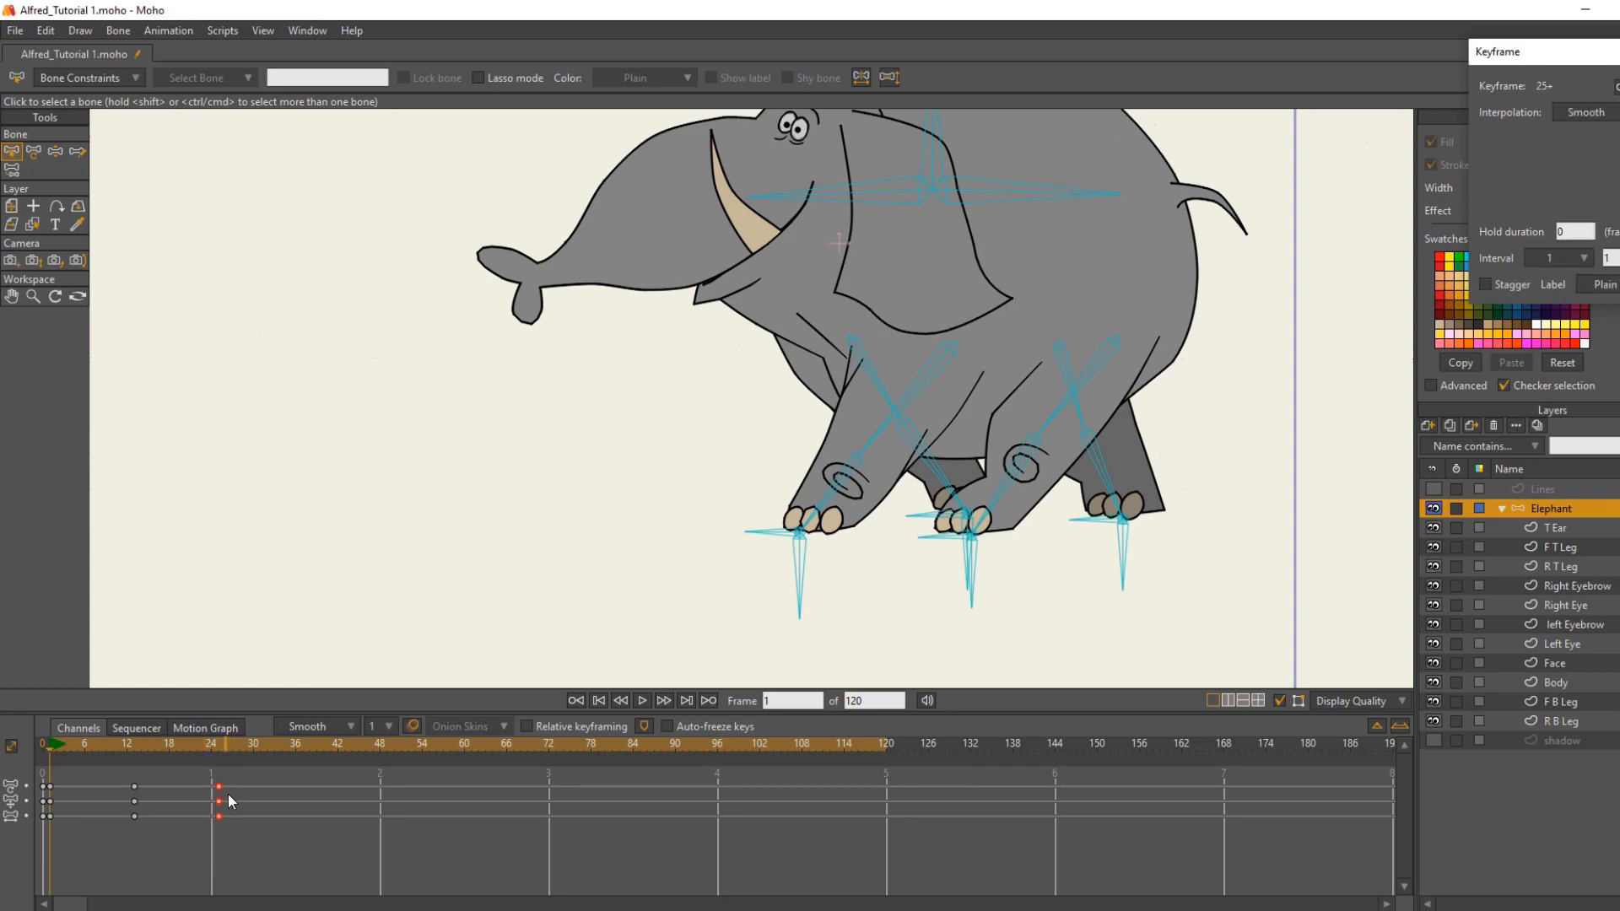
right_click(220, 800)
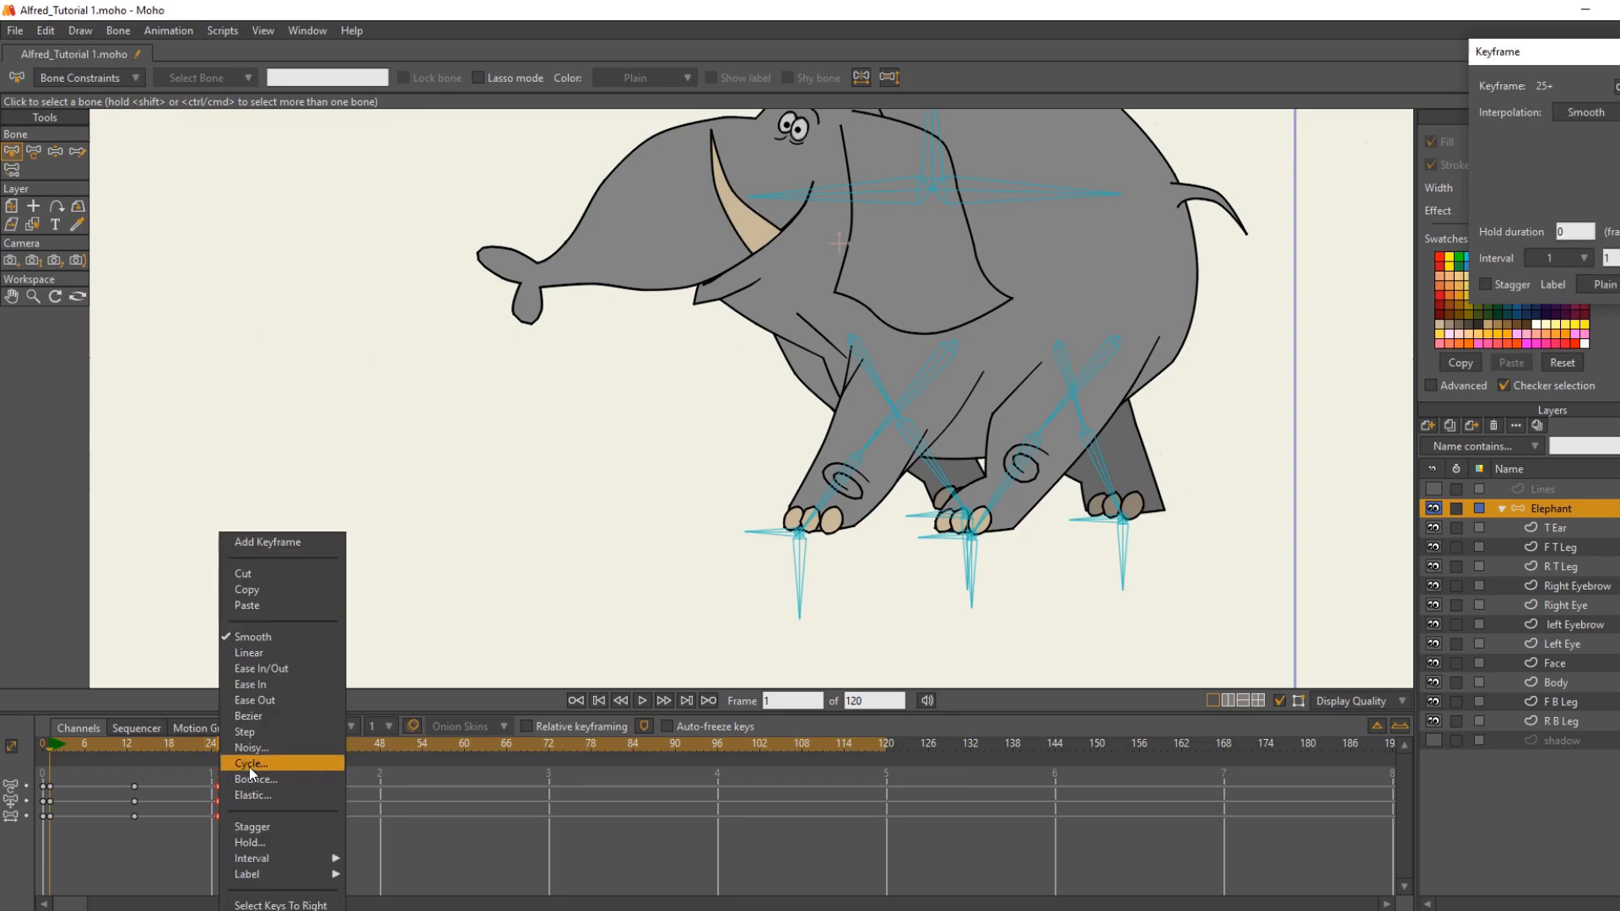
click(250, 763)
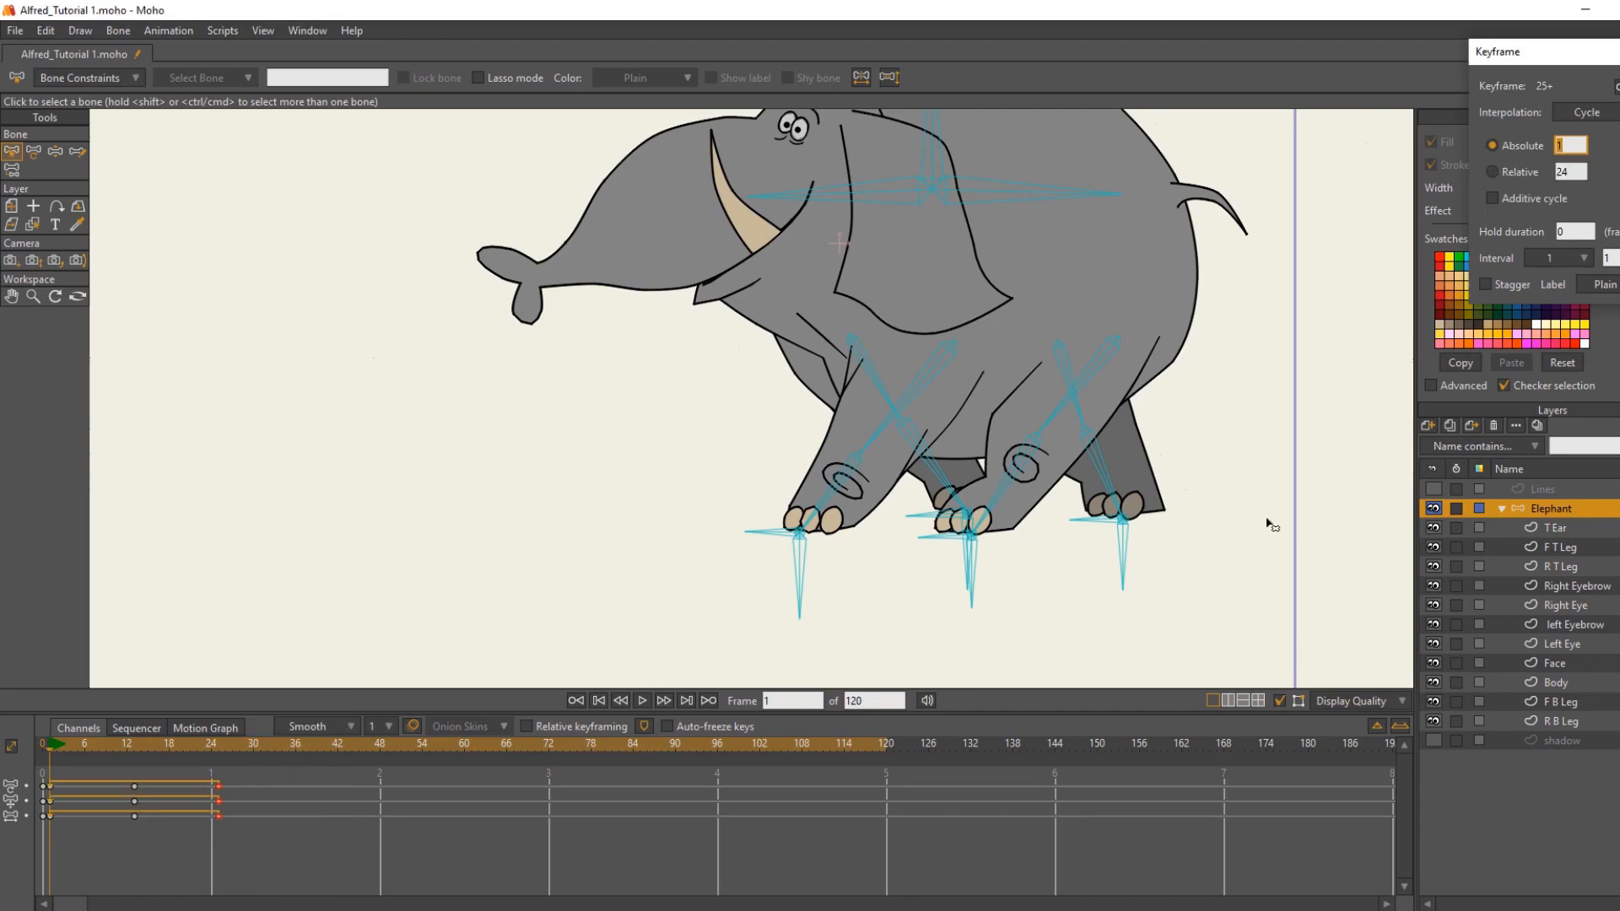
Step: Make the frame 25 cycle relative with a length of 23 frames and enable Additive cycle
drag(1574, 58, 468, 314)
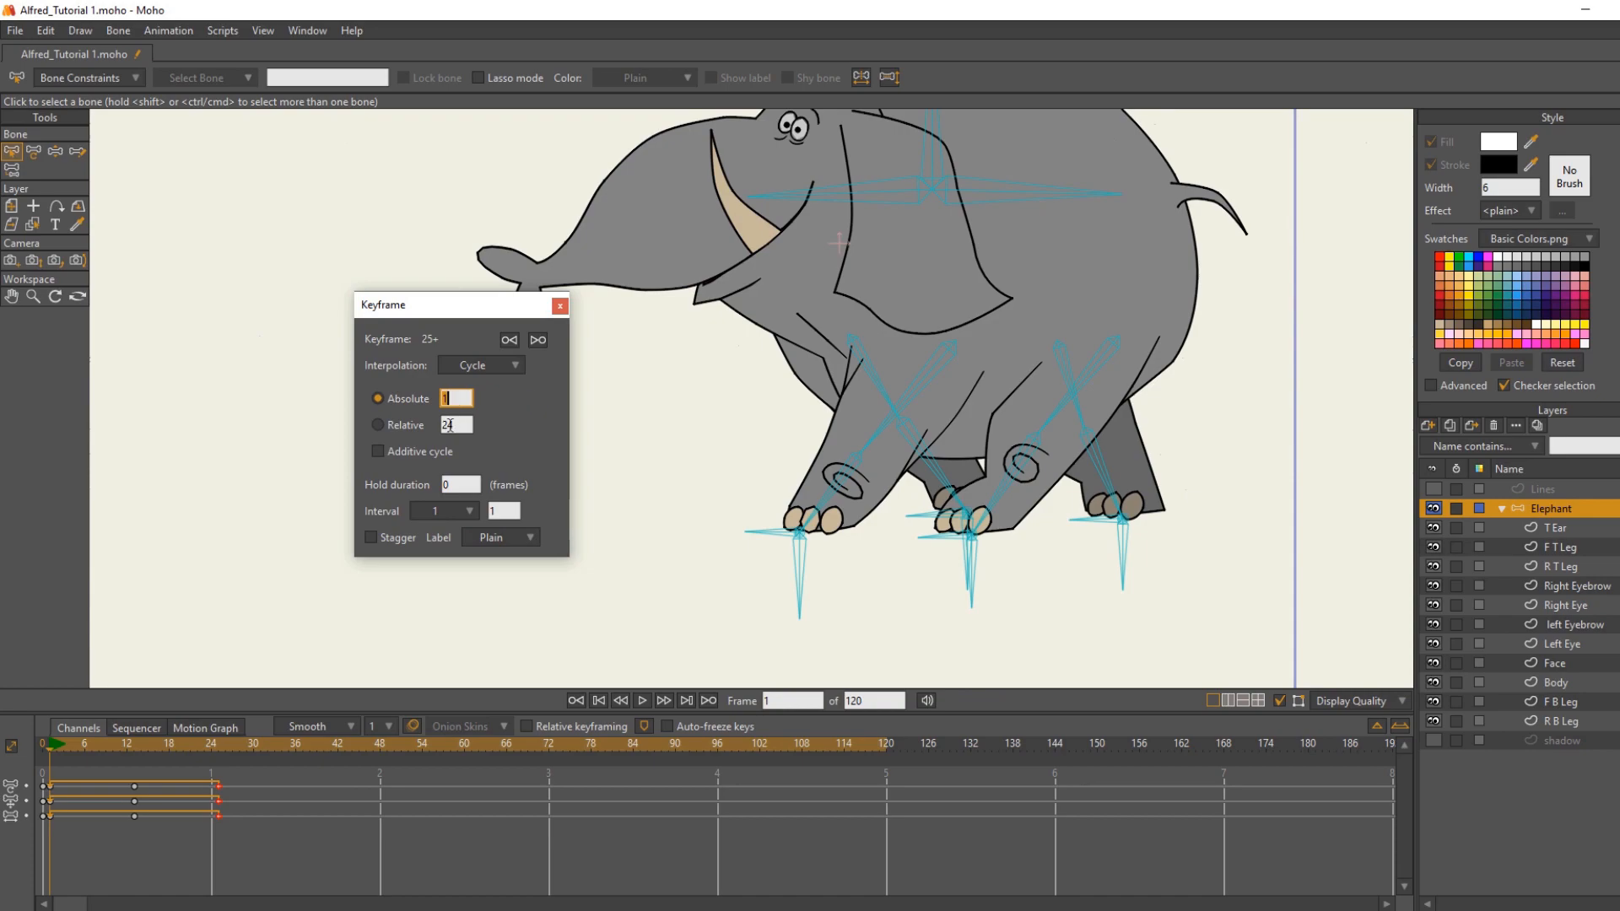
click(457, 425)
click(380, 424)
click(378, 451)
drag(501, 314, 1588, 130)
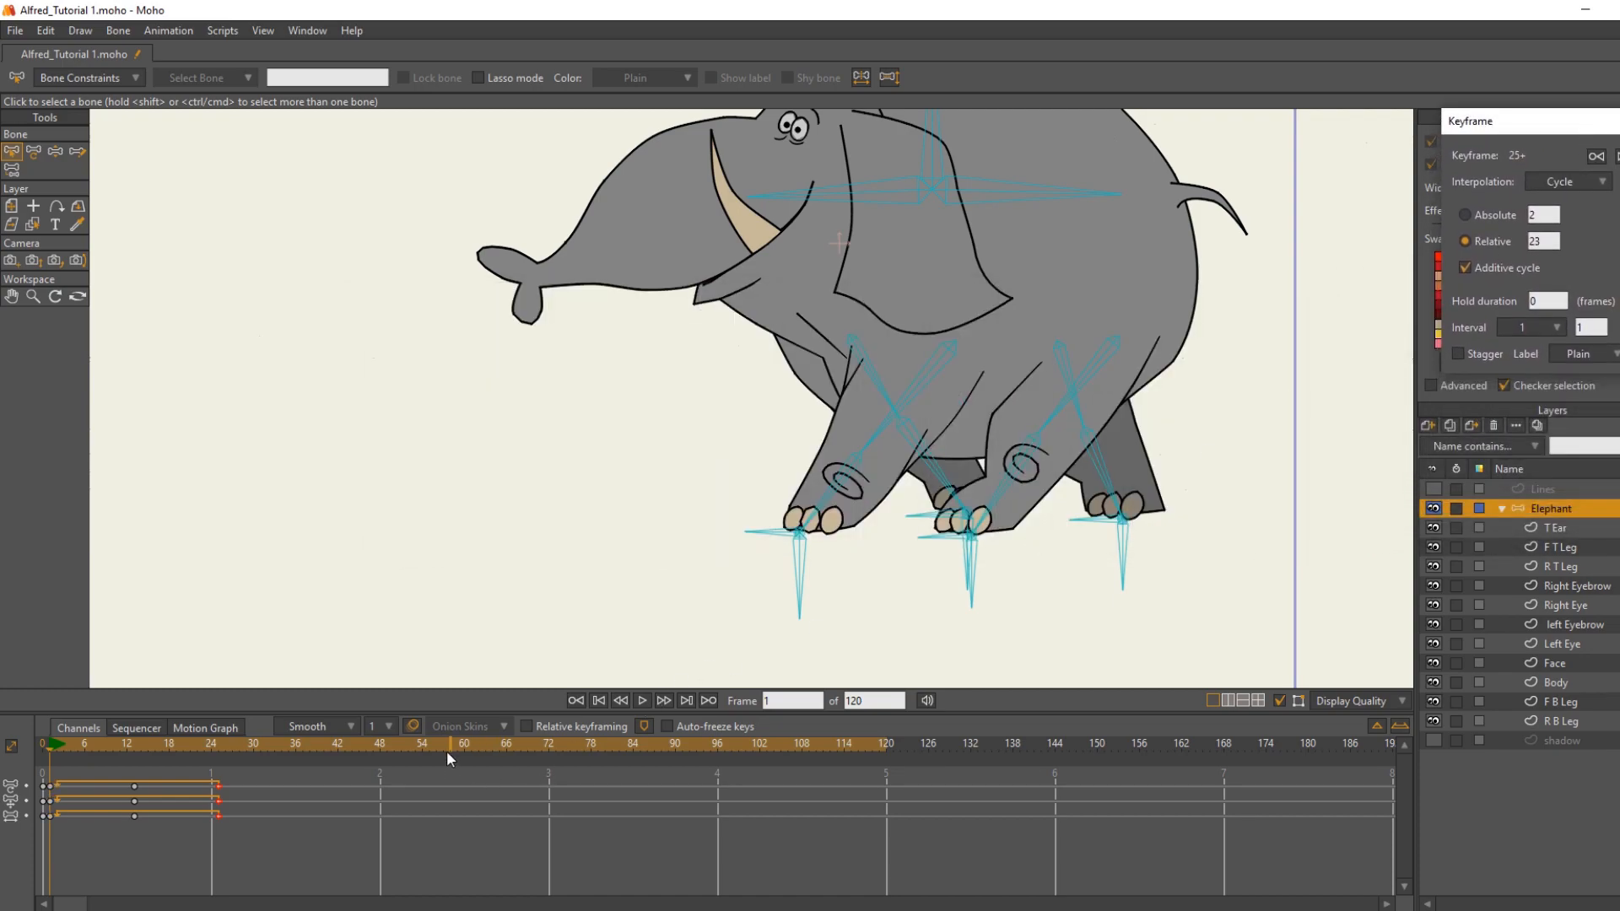
scroll(499, 644, down, 1)
scroll(528, 579, down, 1)
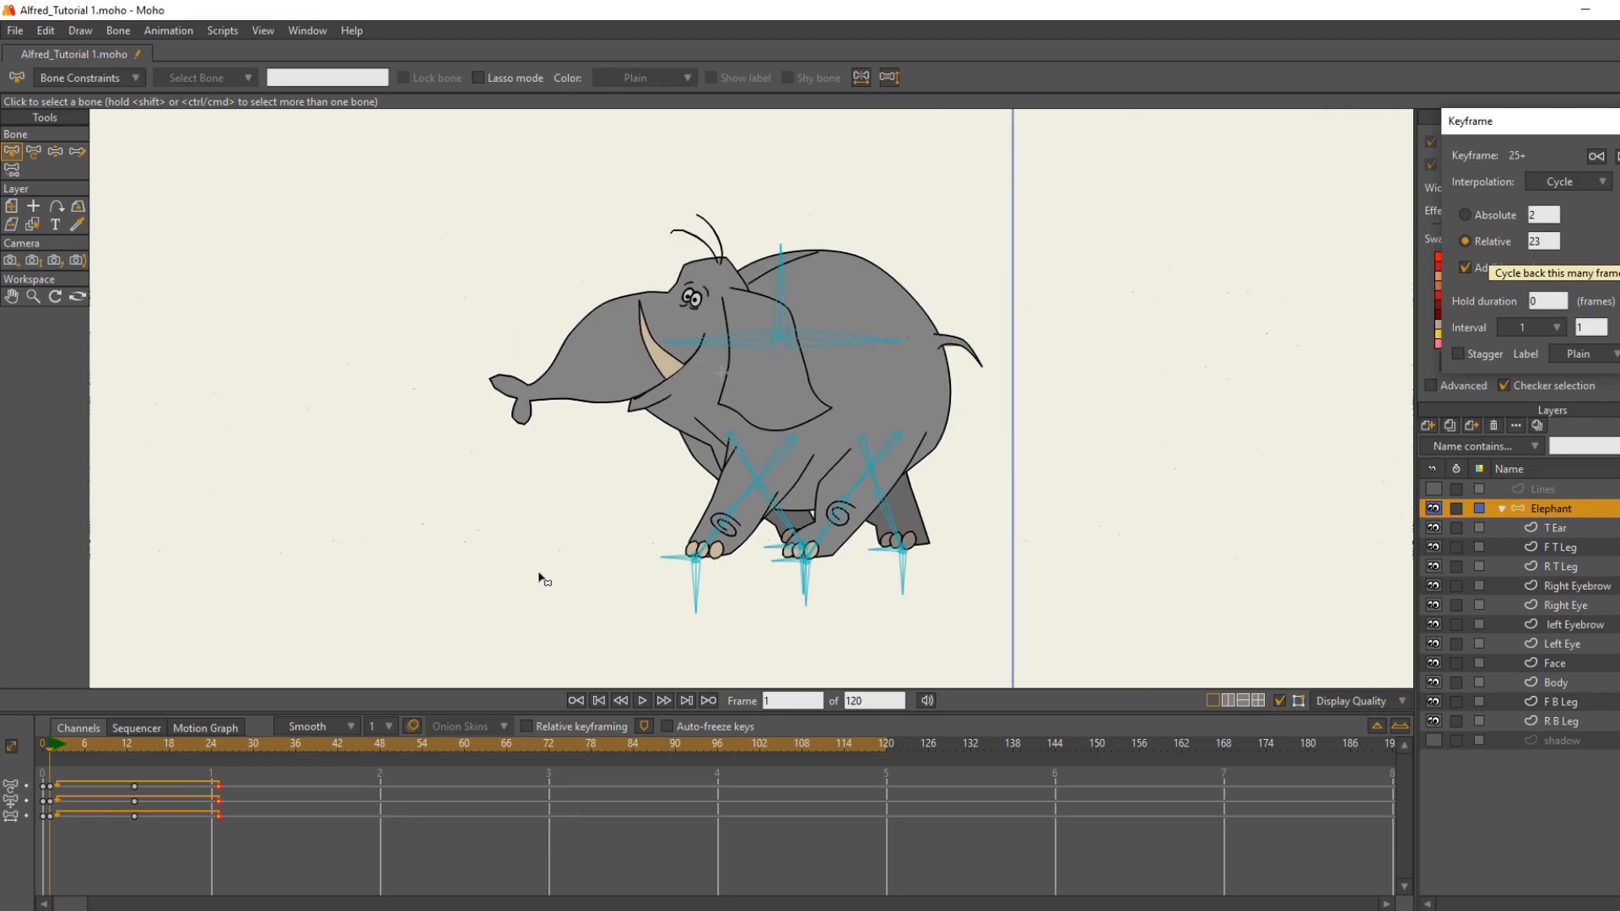
Step: Scrub the timeline through frame 118 and back to the start to review the elephant's looping forward walk
drag(538, 578, 736, 582)
scroll(731, 582, down, 2)
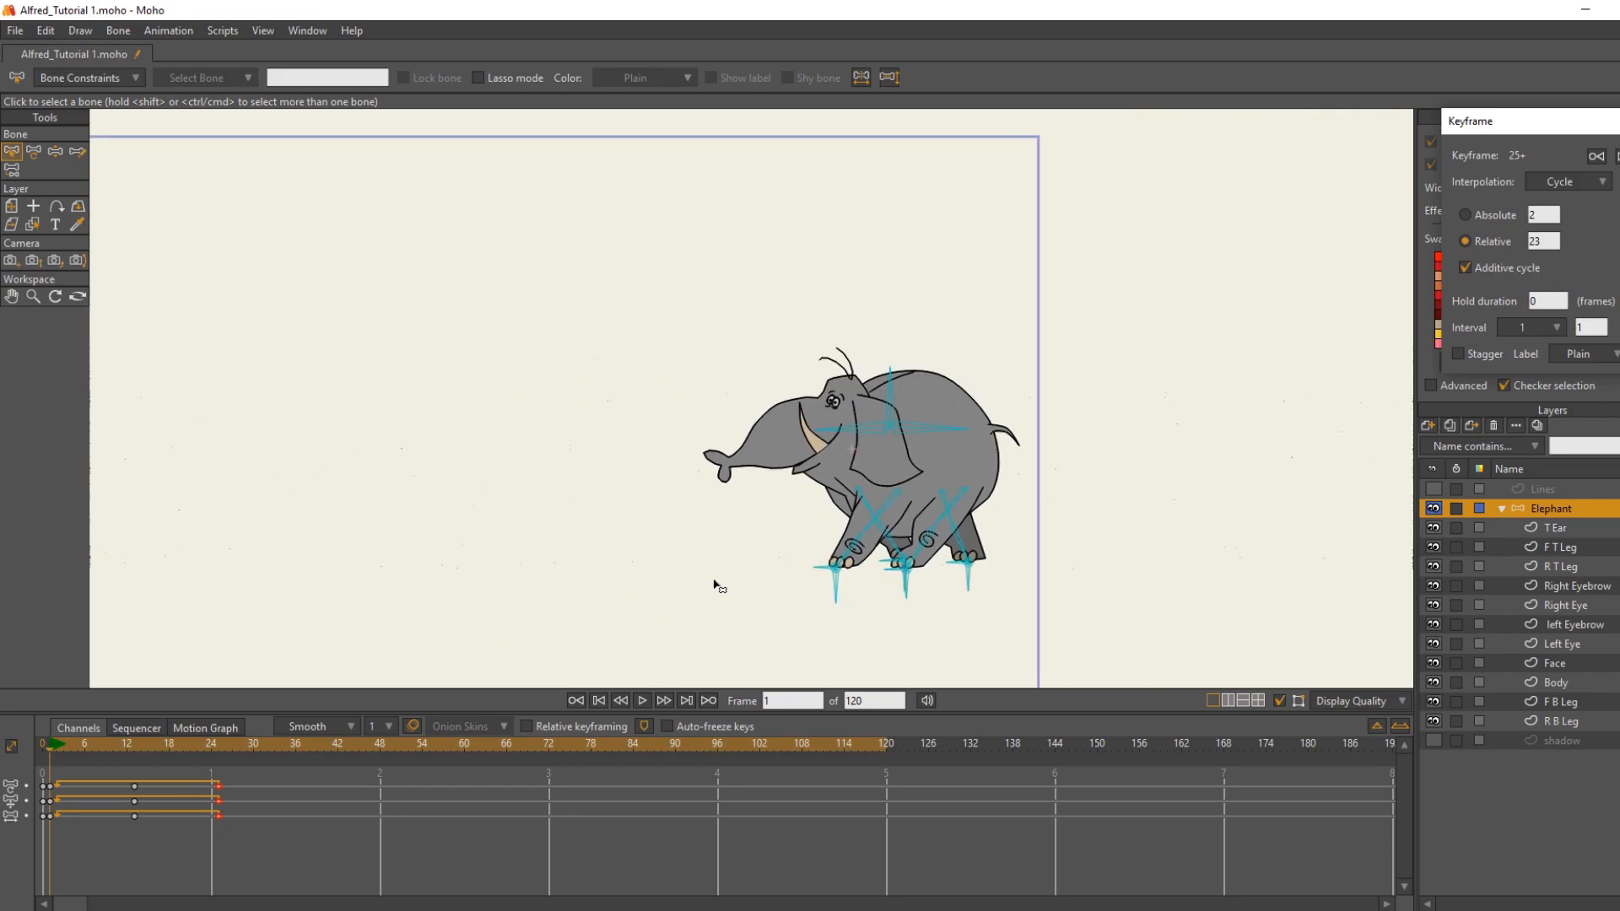
scroll(706, 578, down, 1)
drag(713, 578, 1143, 473)
drag(49, 748, 872, 829)
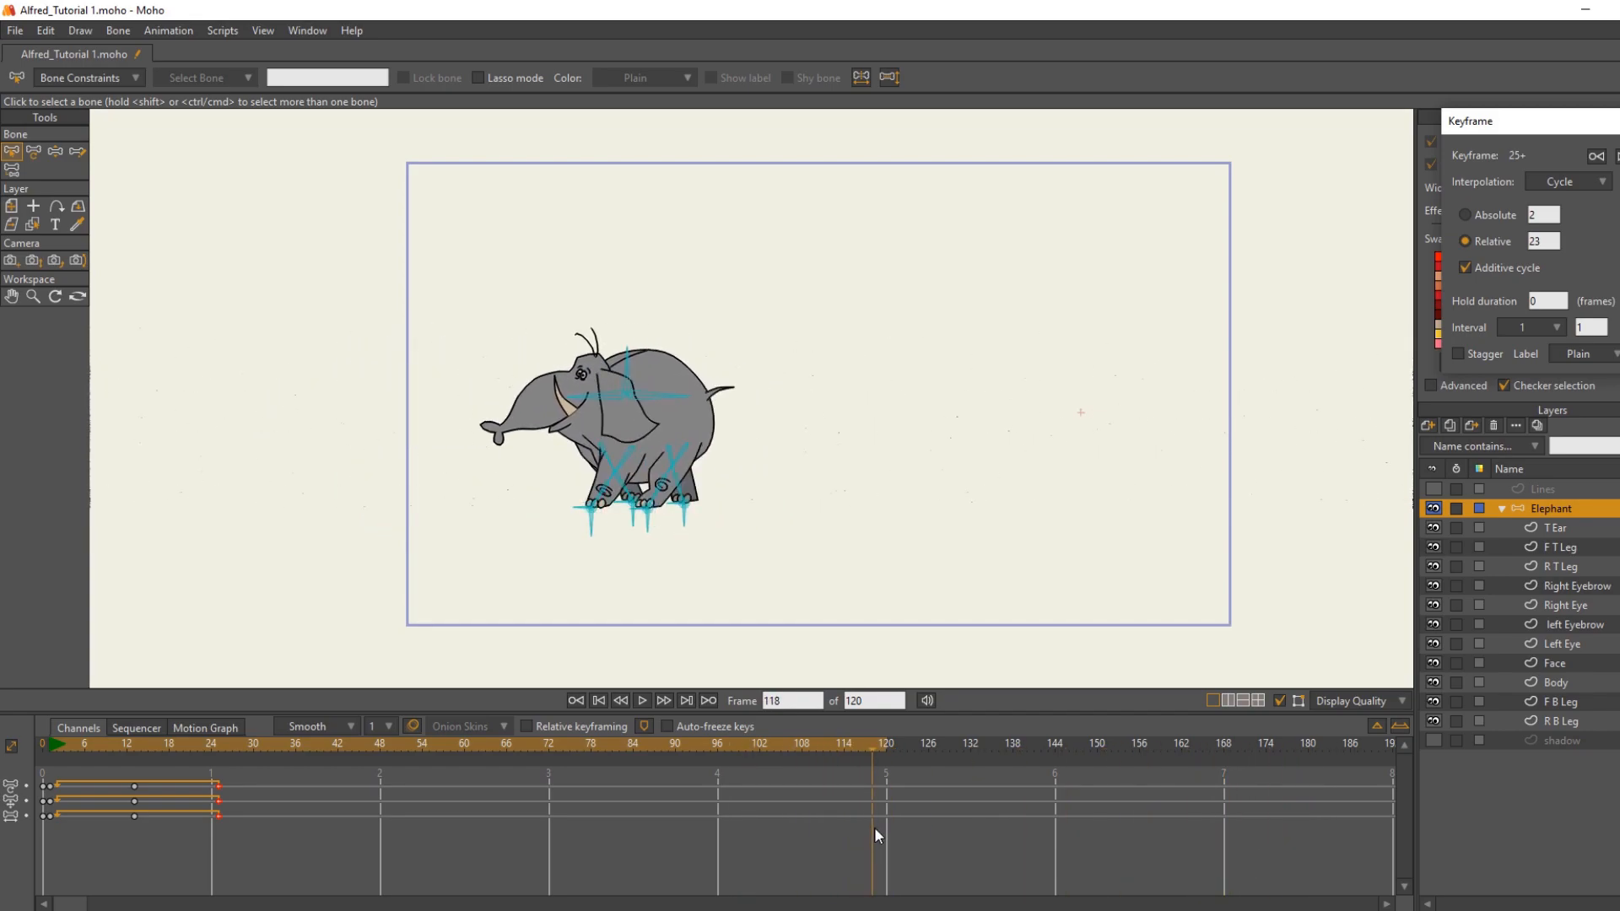
drag(869, 747, 4, 801)
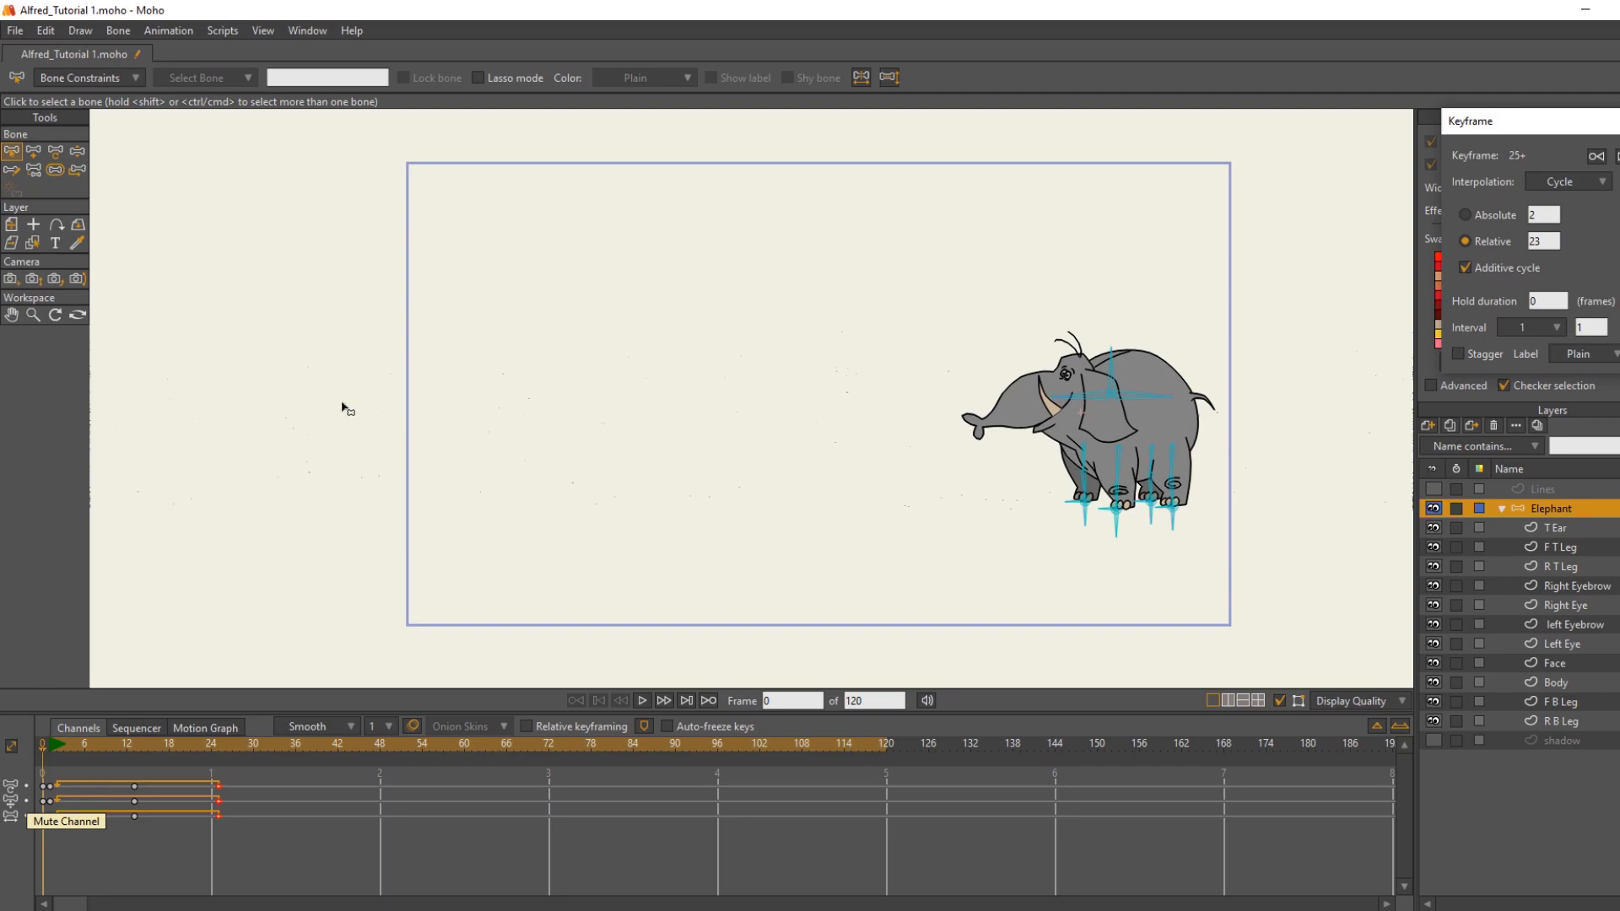
Step: At frame 7, lift the far front foot and the far back foot up and forward with bone manipulation
scroll(835, 488, up, 4)
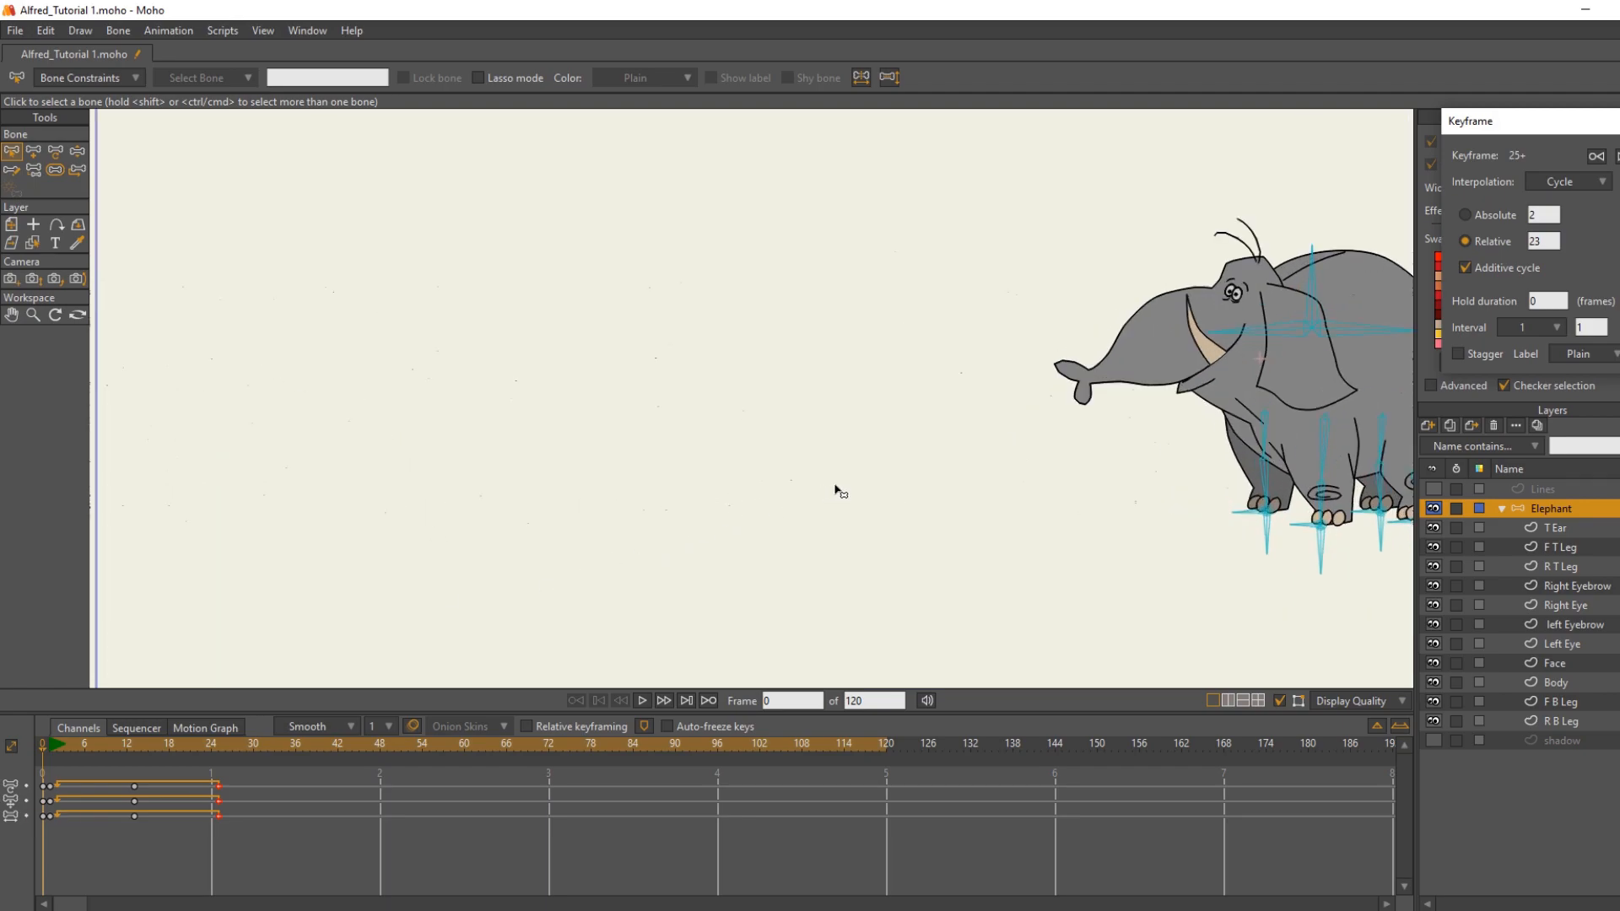
drag(810, 401, 361, 474)
scroll(457, 489, up, 3)
drag(576, 442, 232, 424)
drag(408, 502, 431, 463)
scroll(332, 496, up, 1)
scroll(263, 458, down, 1)
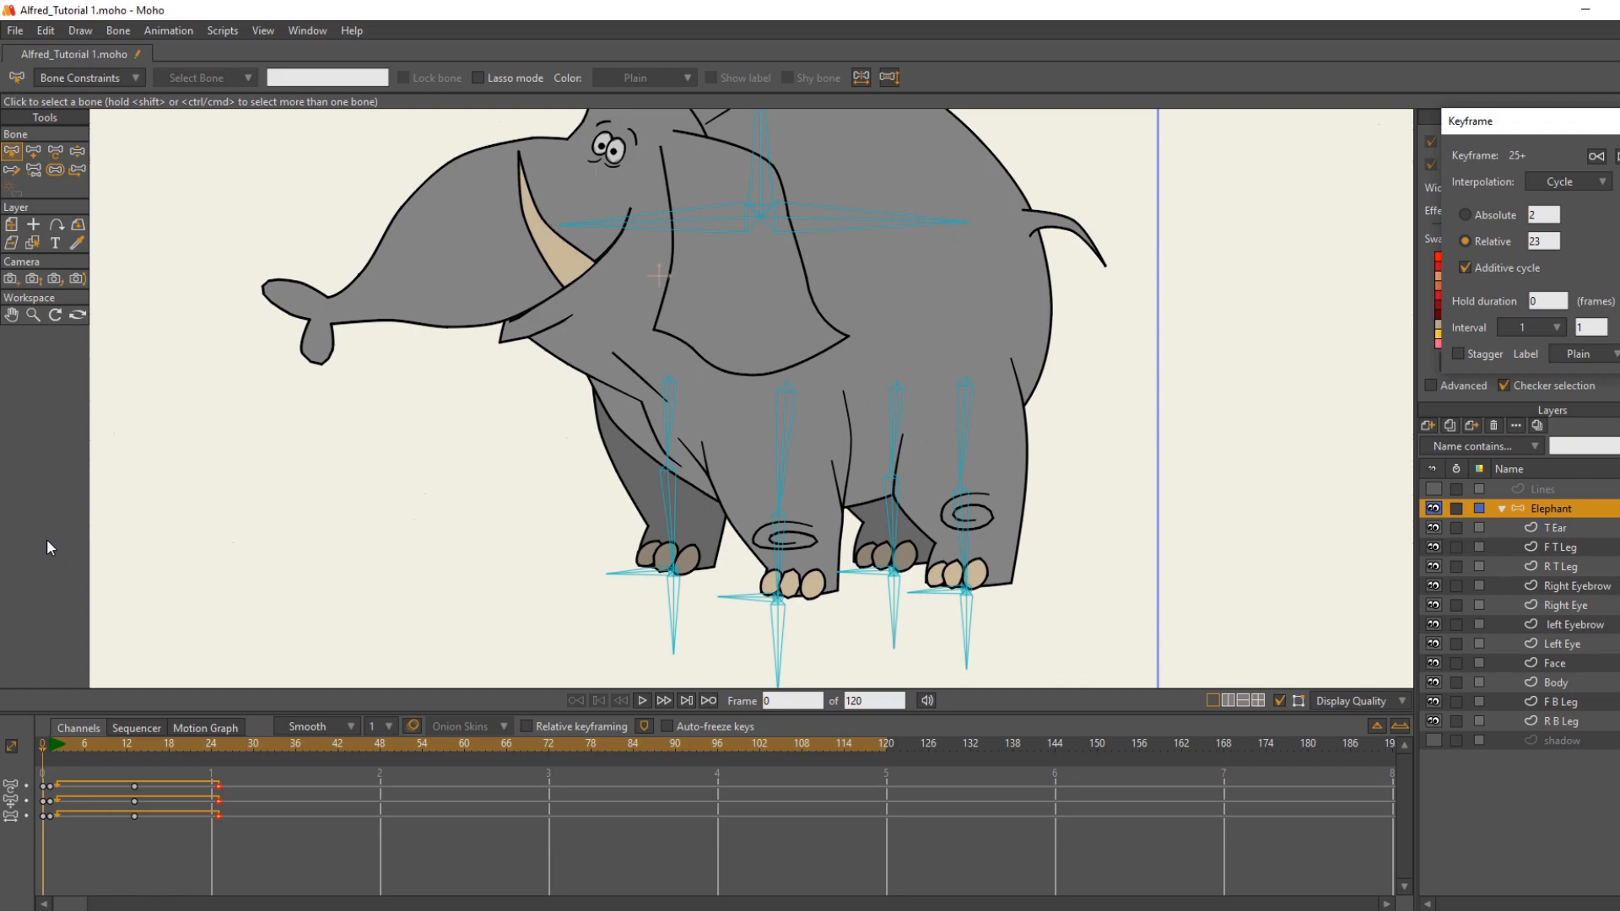
click(94, 748)
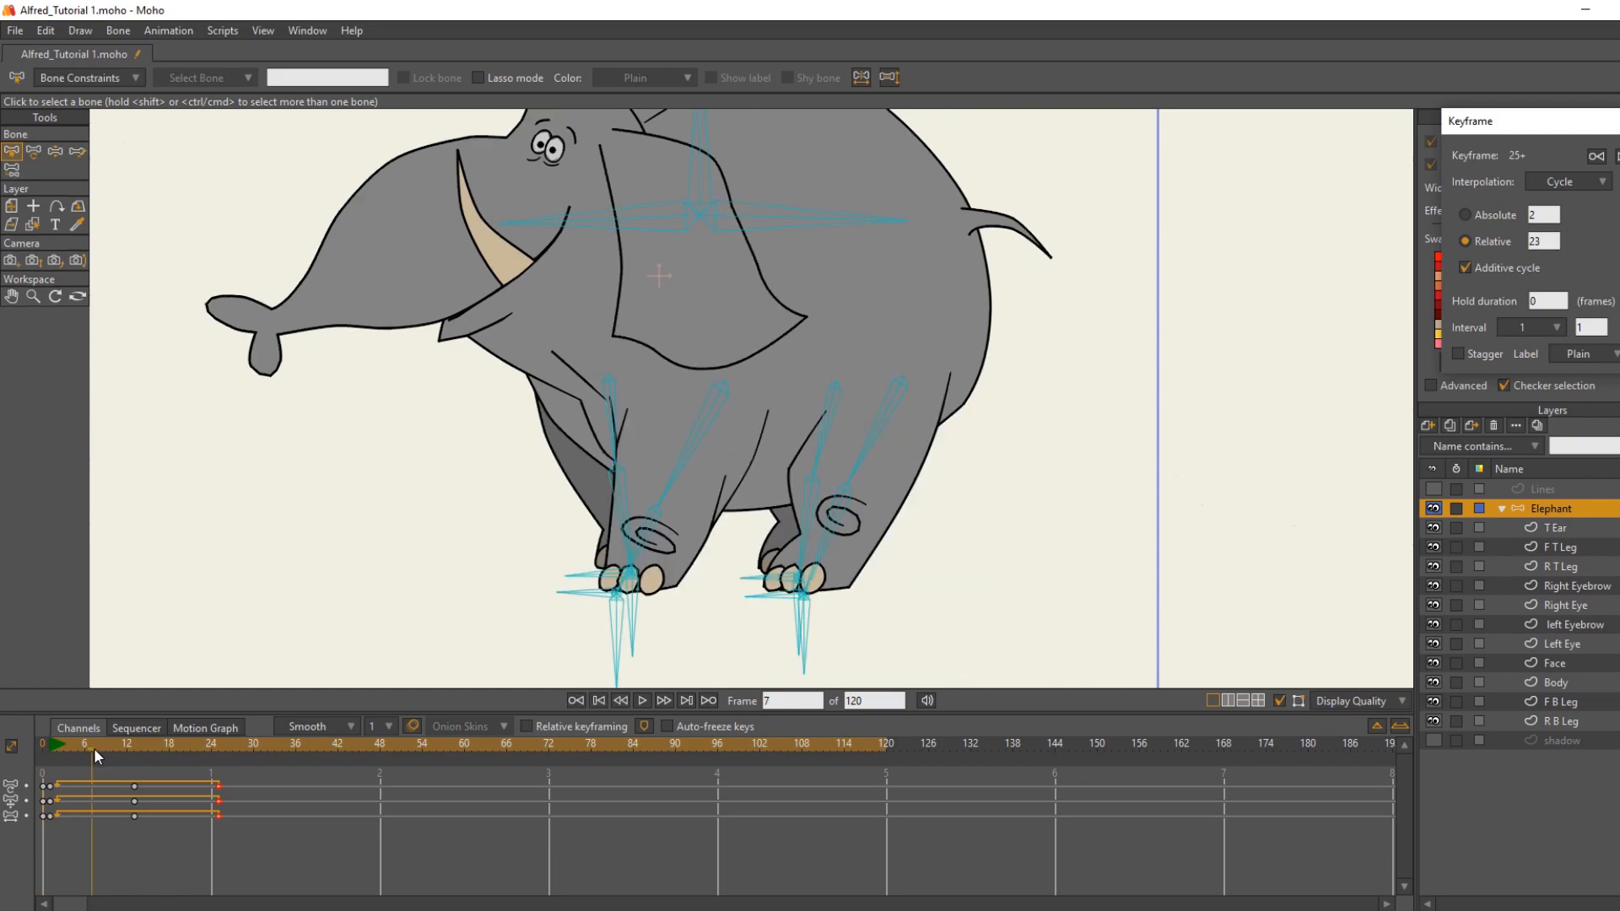
click(55, 153)
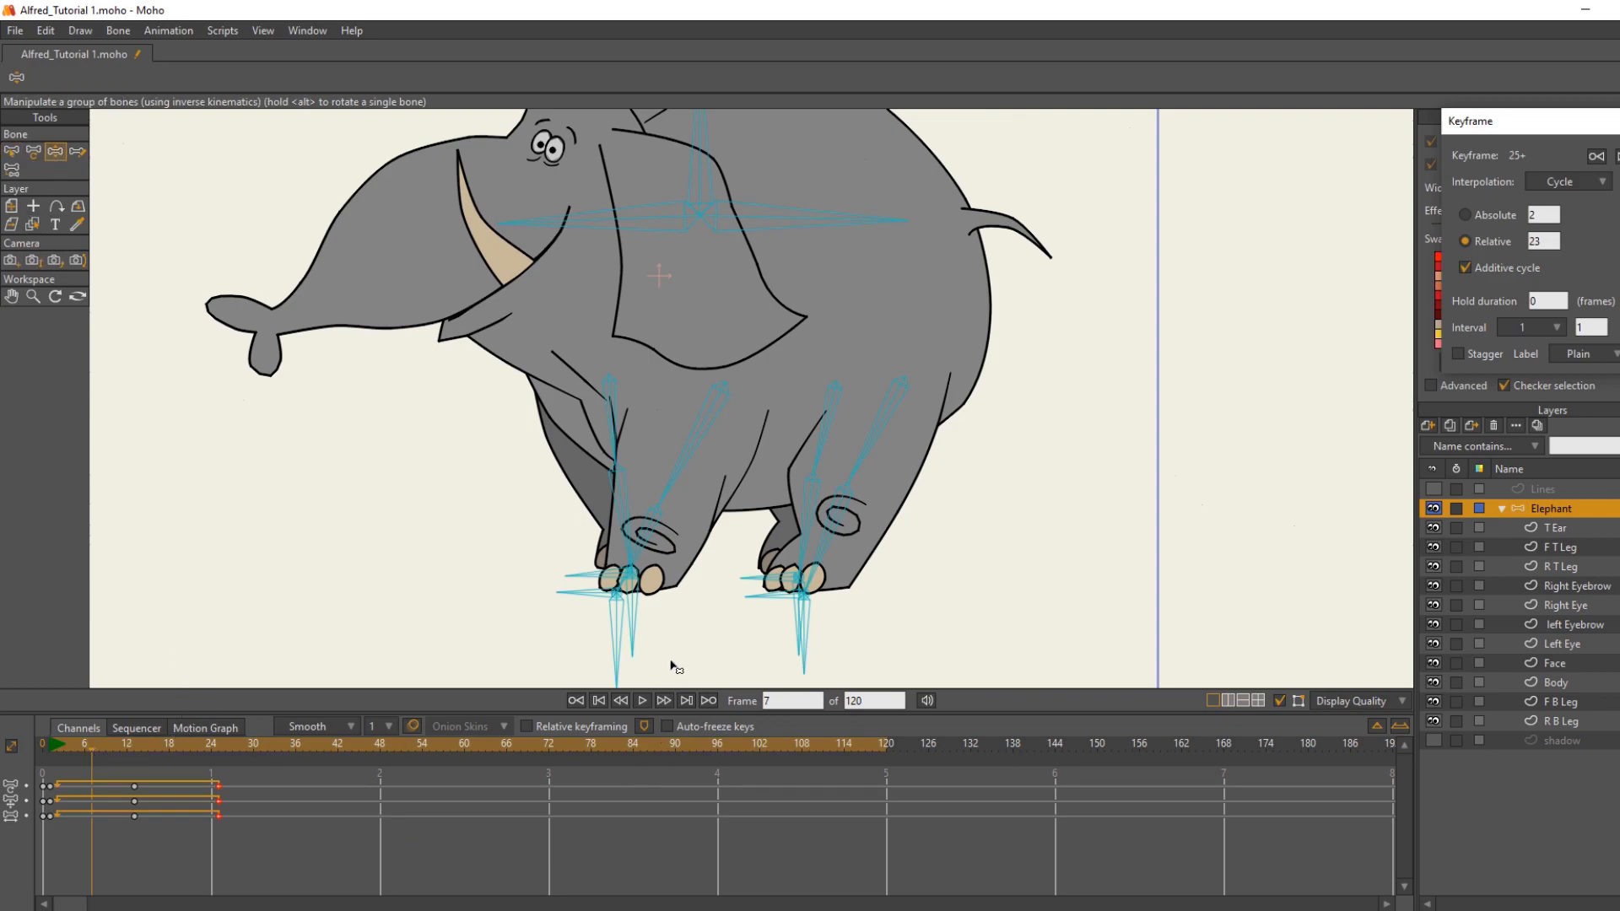
drag(637, 626, 572, 567)
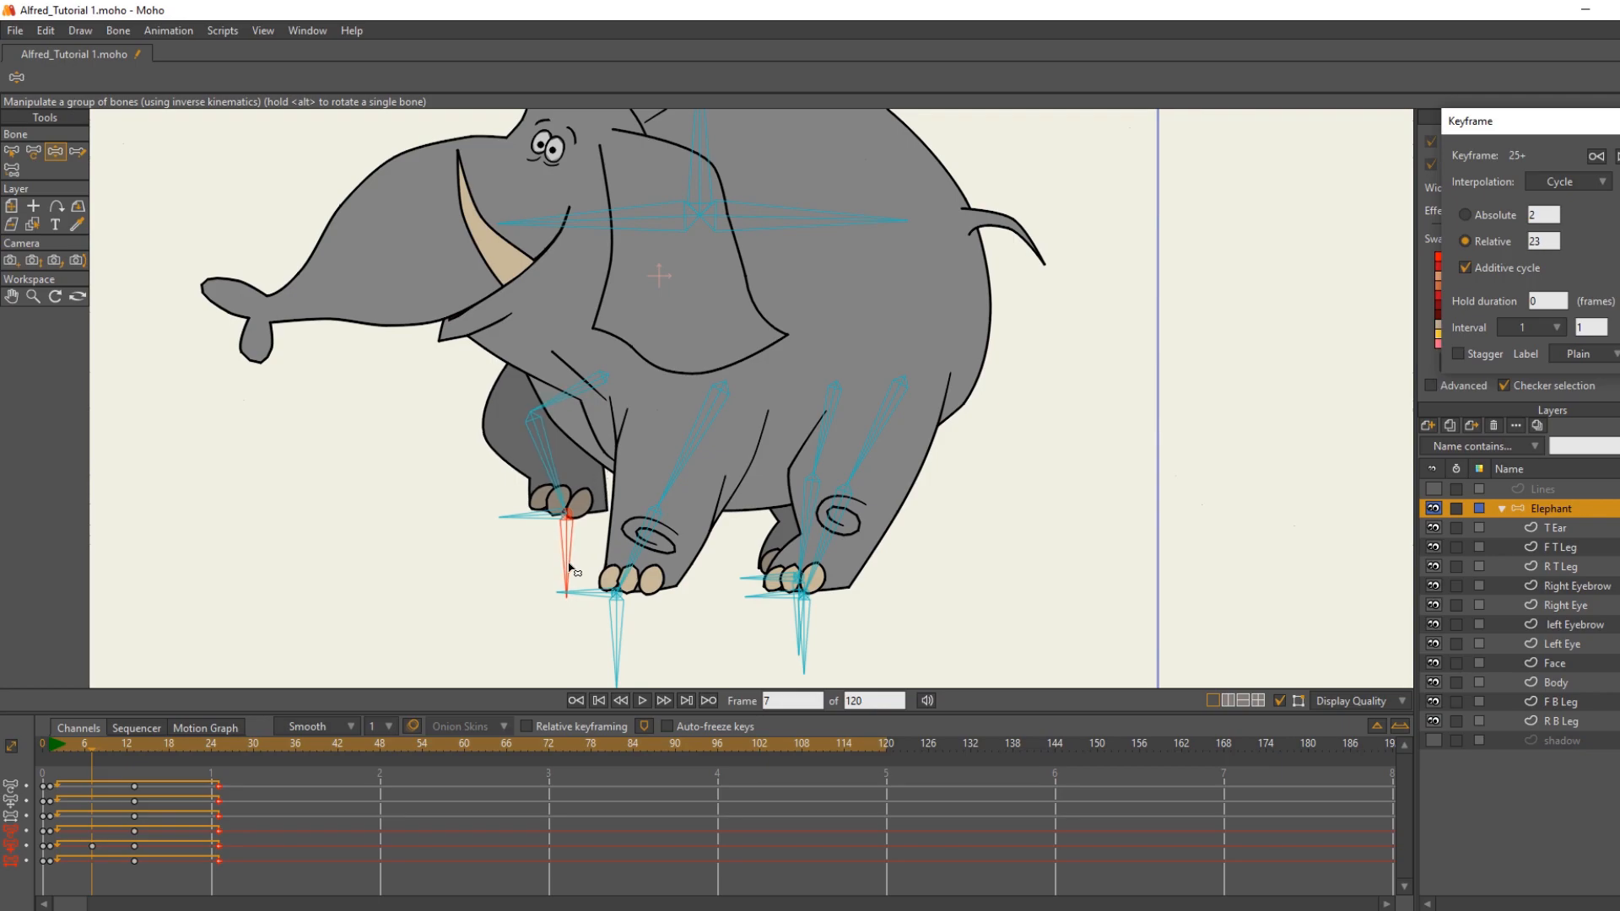
drag(570, 567, 570, 567)
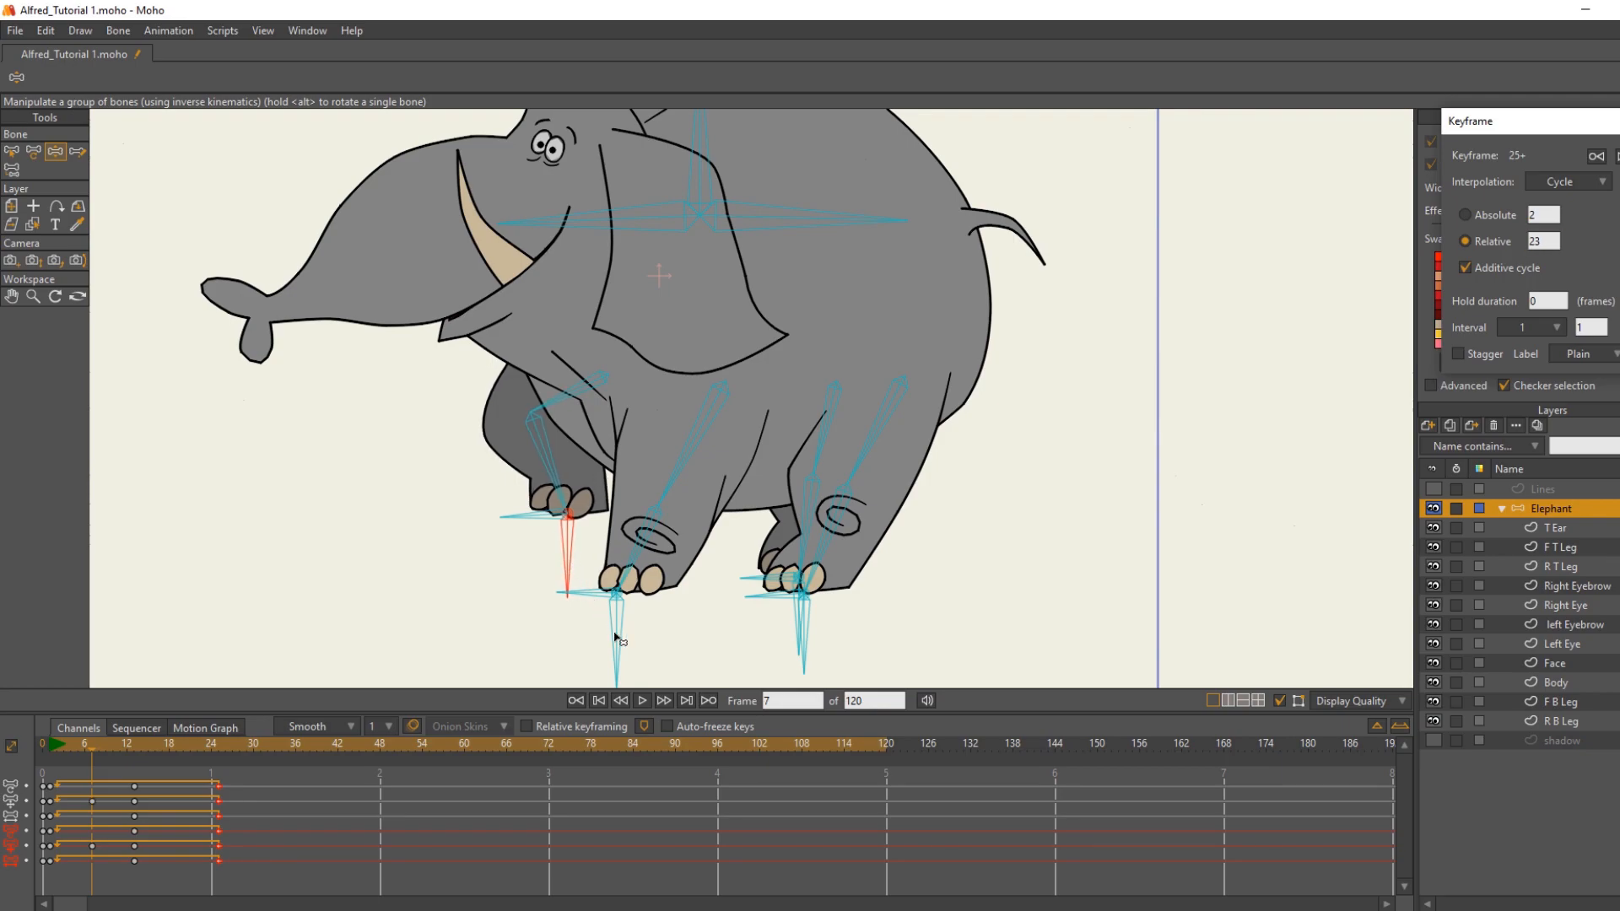
drag(798, 620, 750, 554)
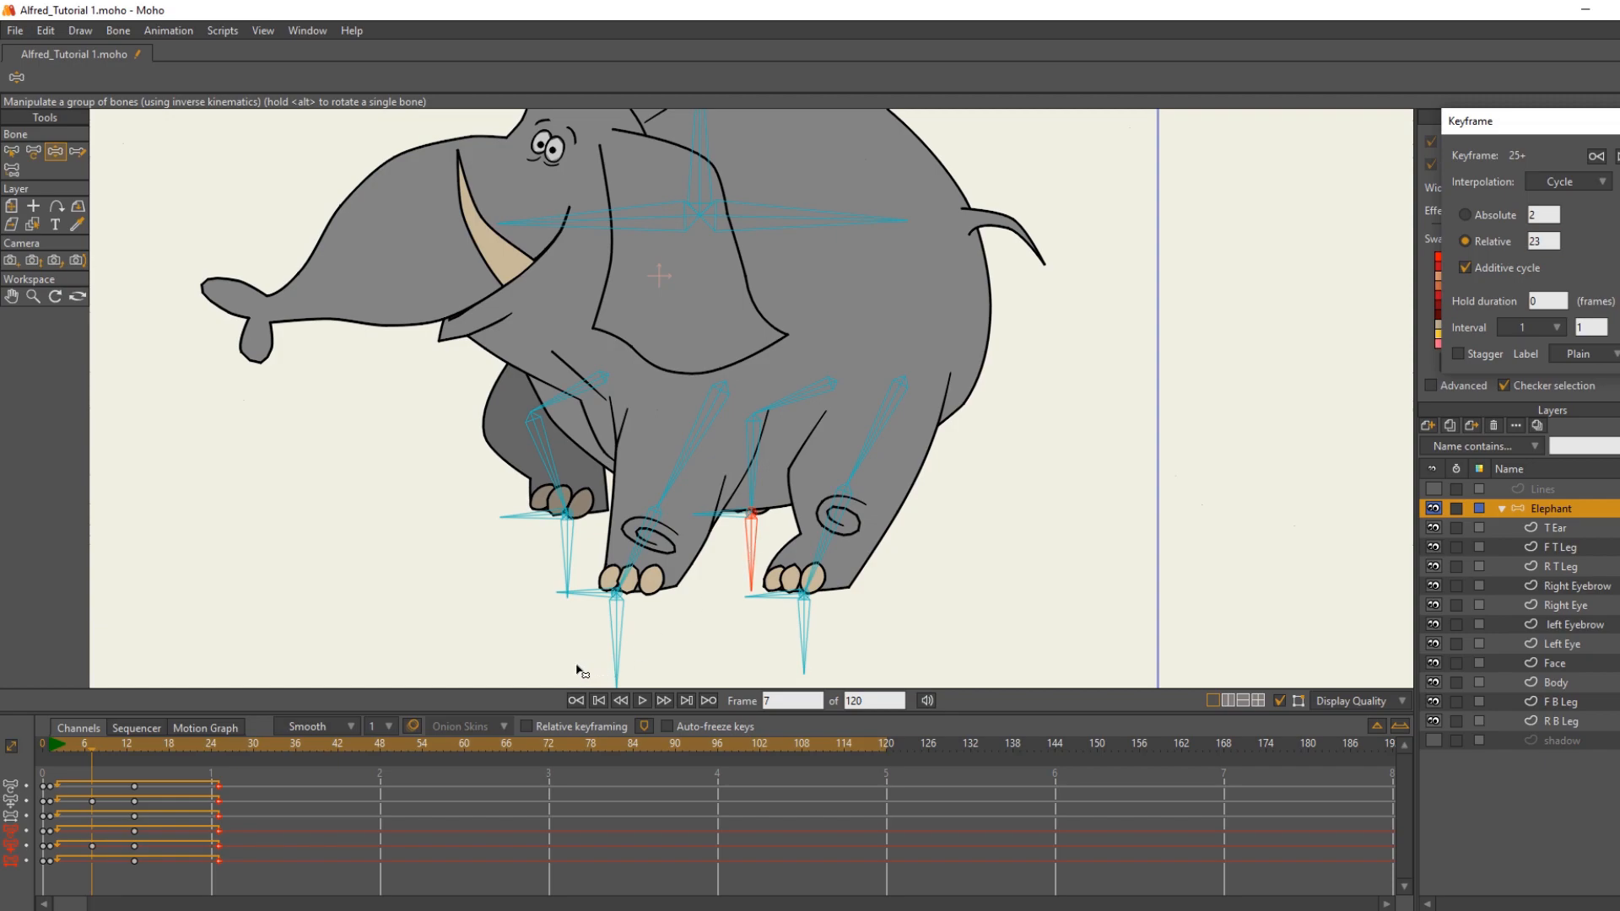
Step: At frame 19, lift the near front foot and the near back foot up and forward with bone manipulation
click(175, 748)
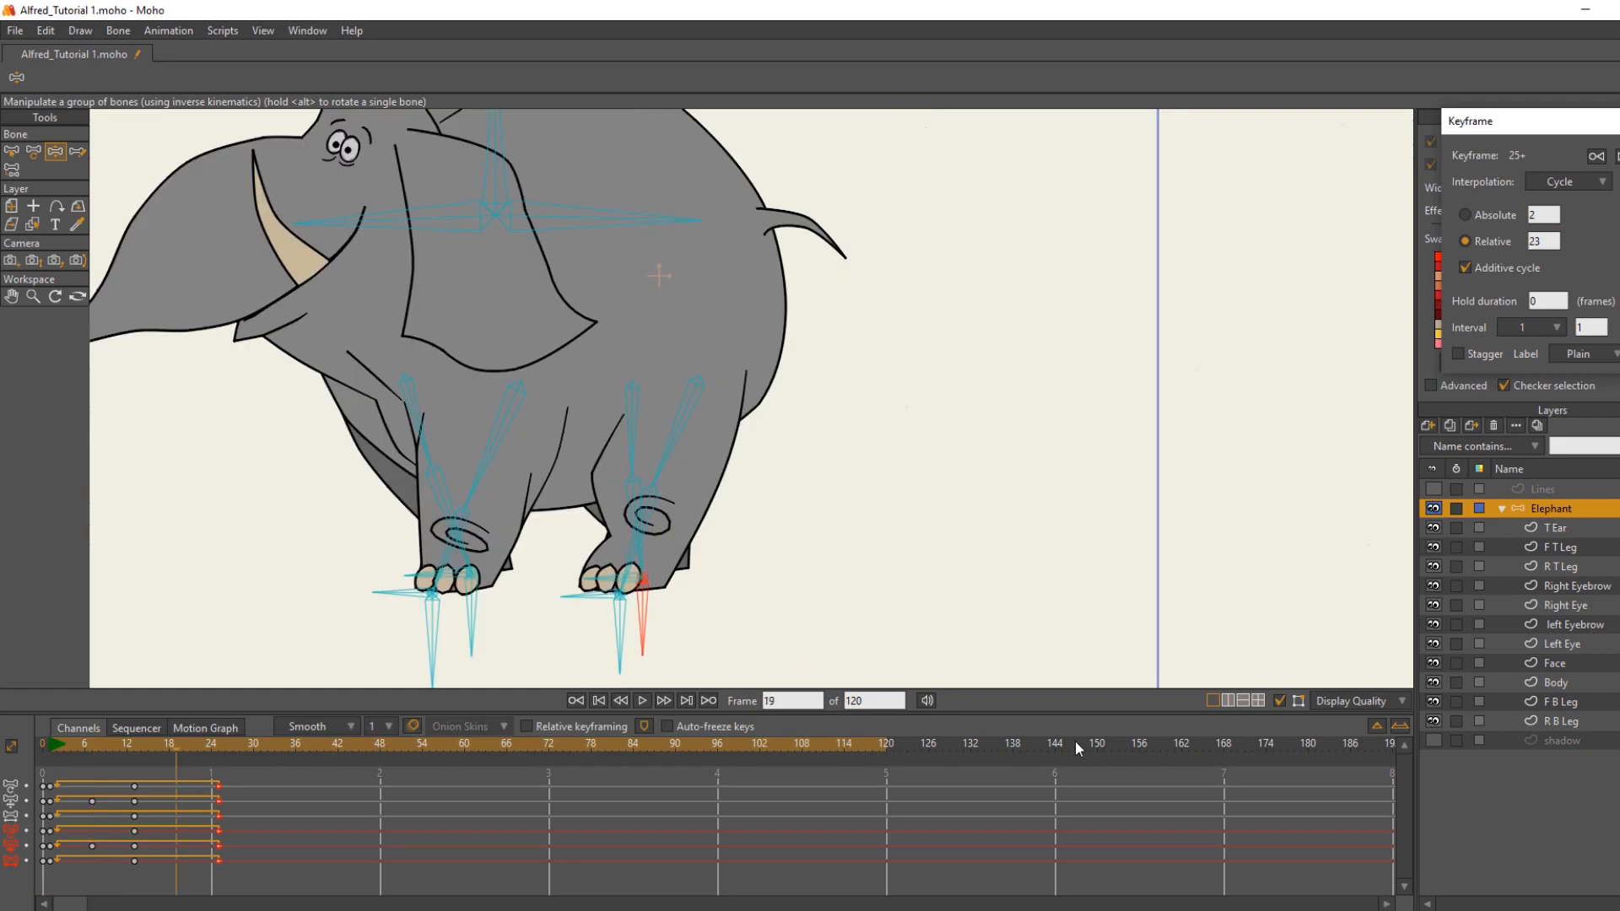
drag(433, 643, 407, 577)
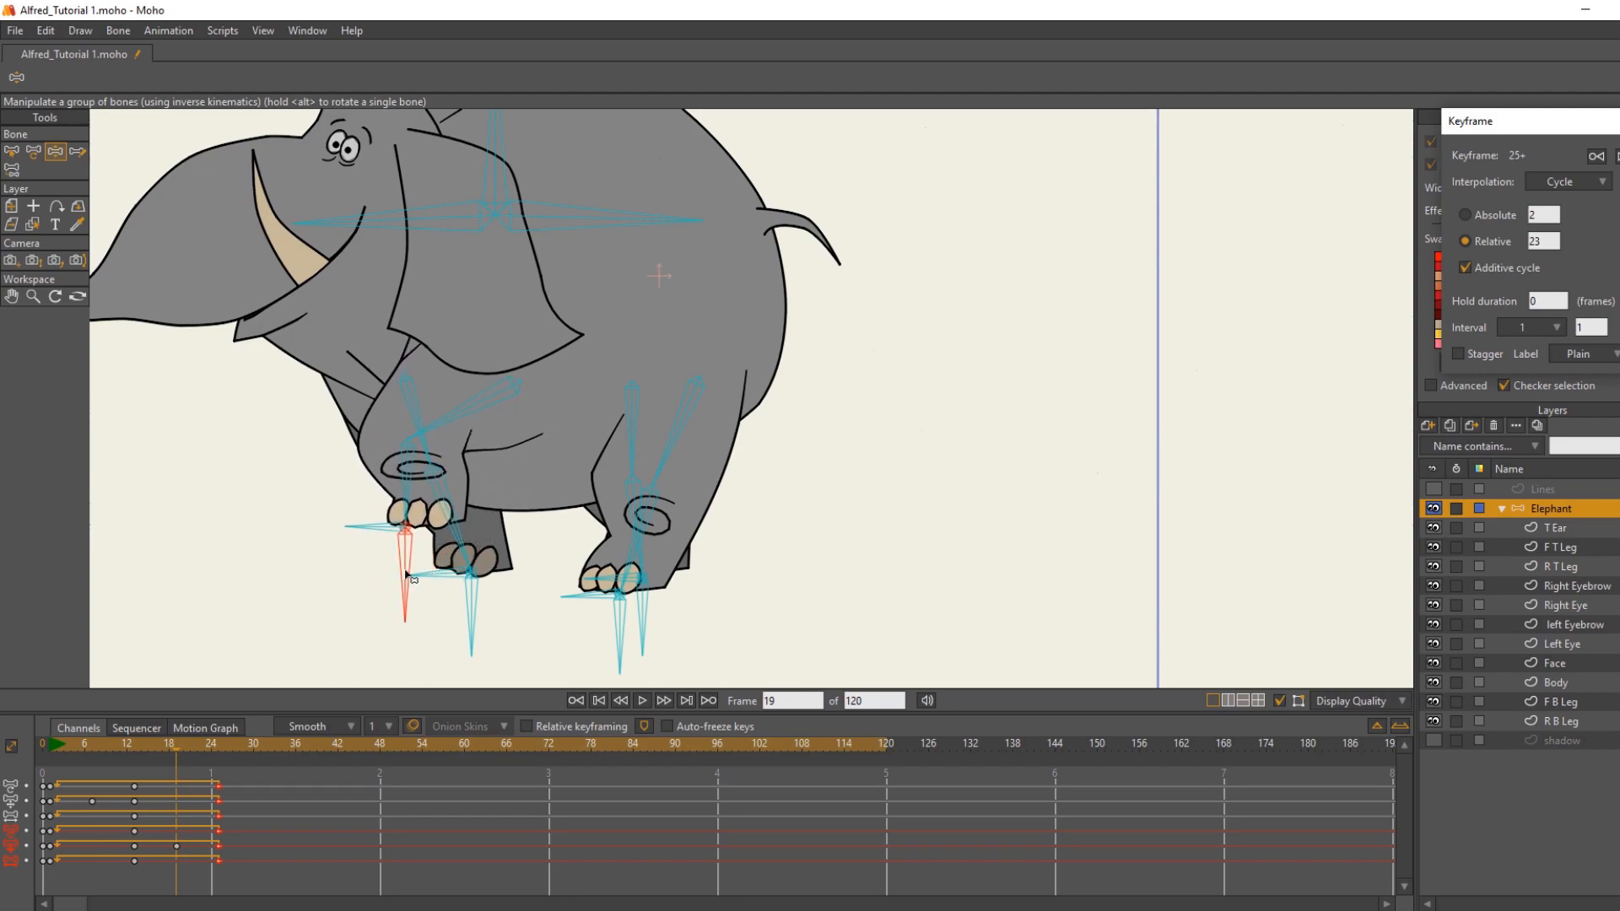
click(620, 633)
drag(621, 633, 587, 570)
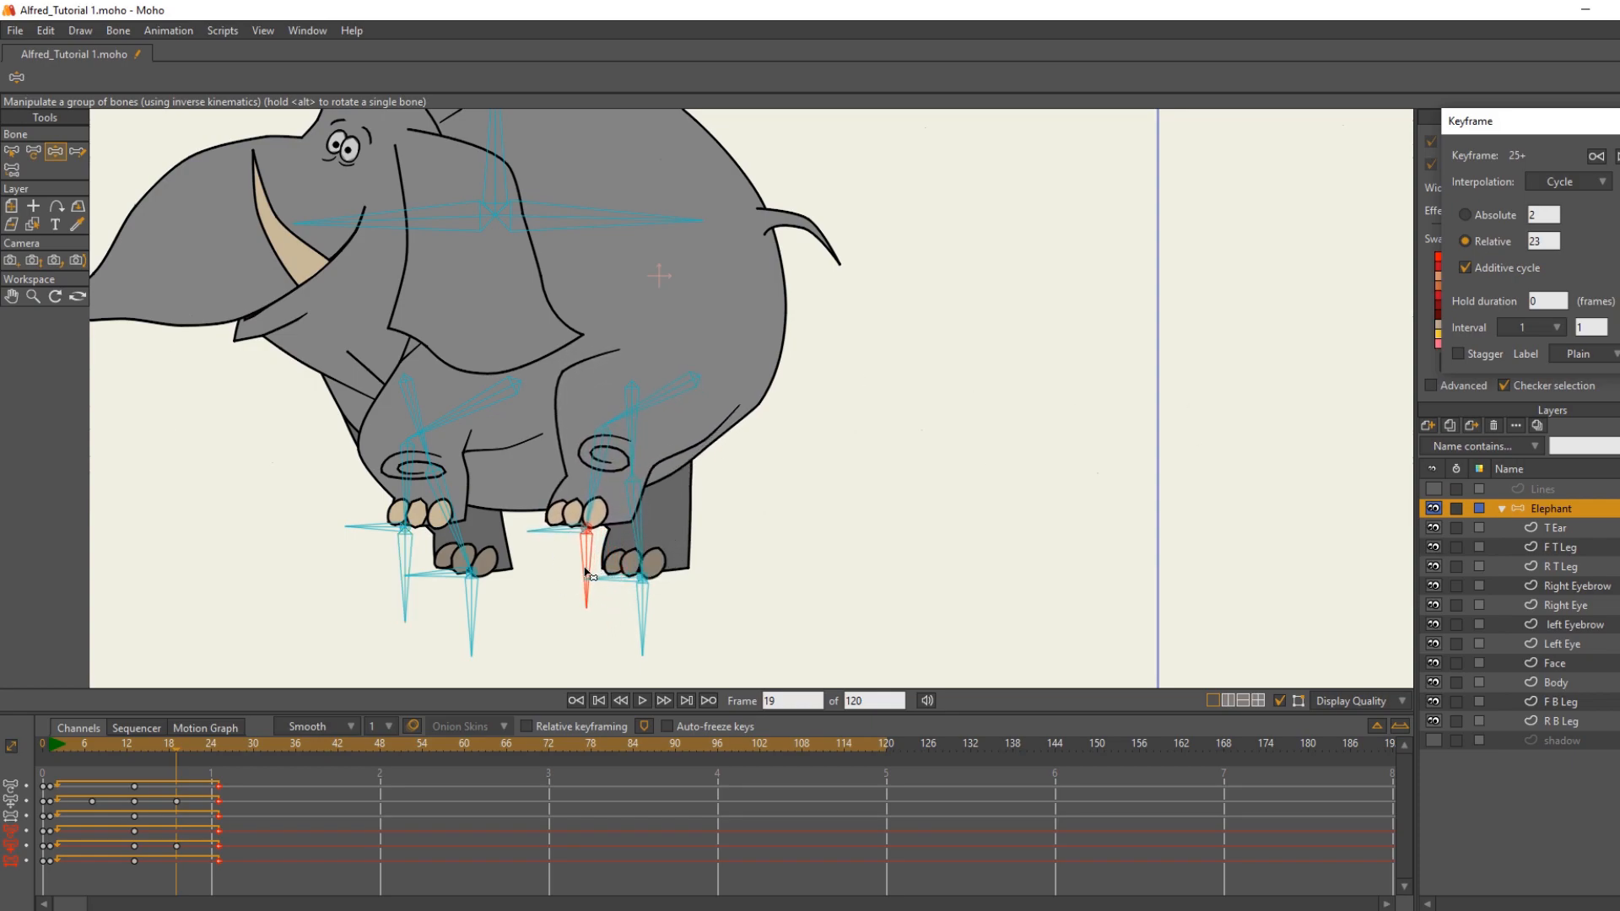
drag(408, 603, 408, 596)
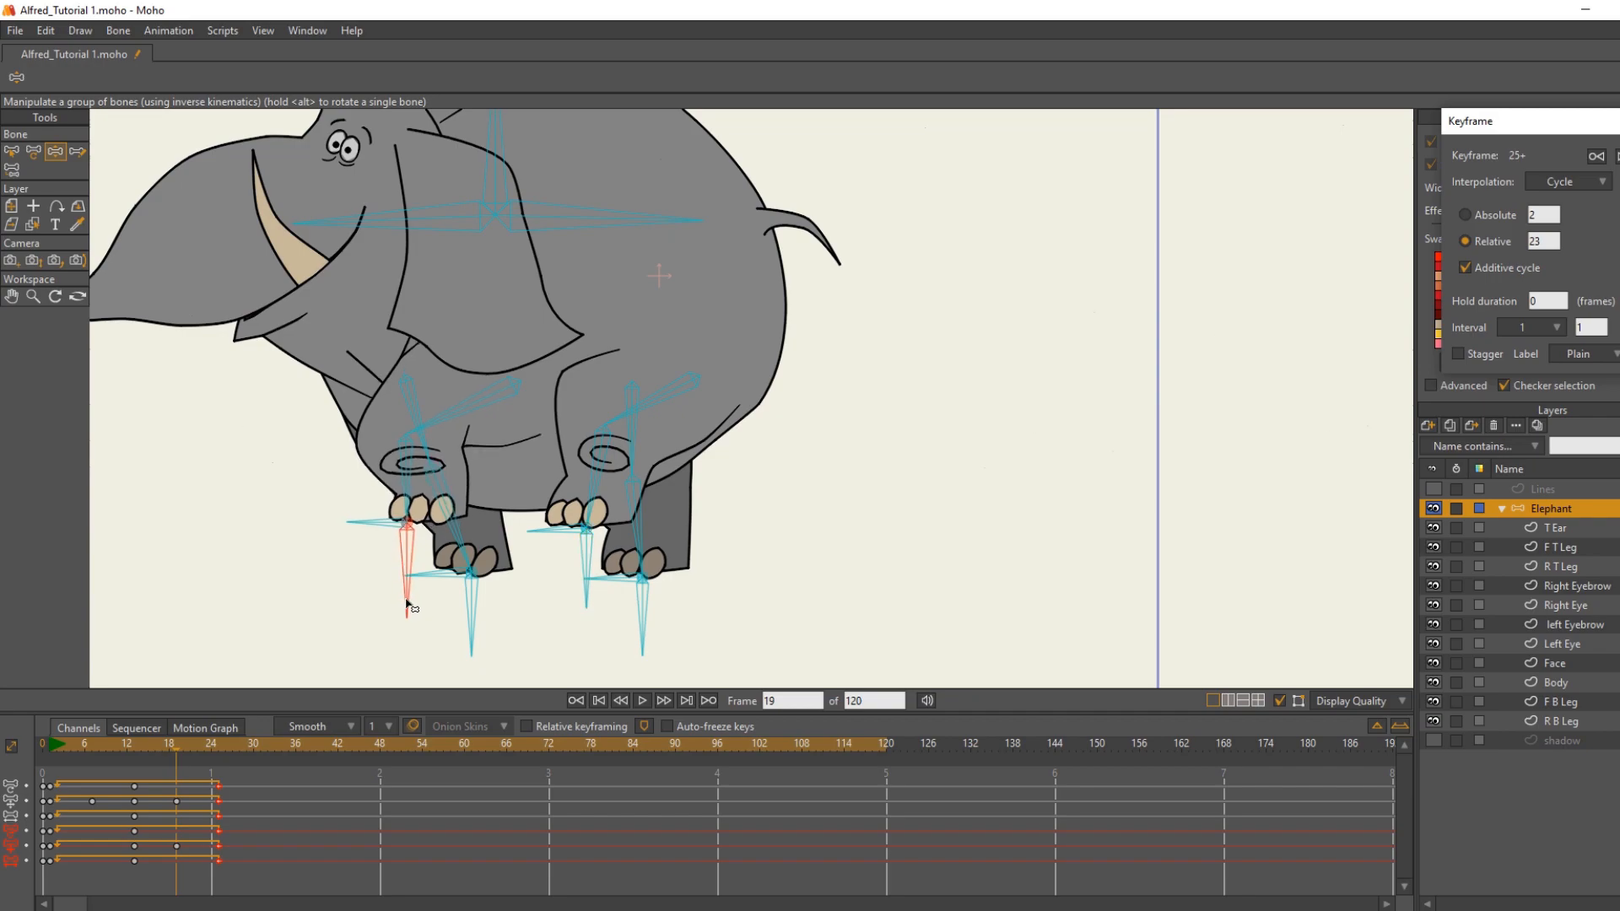
Step: Scrub the timeline from frame 19 back to frame 0 to review the foot lifts
scroll(398, 596, down, 2)
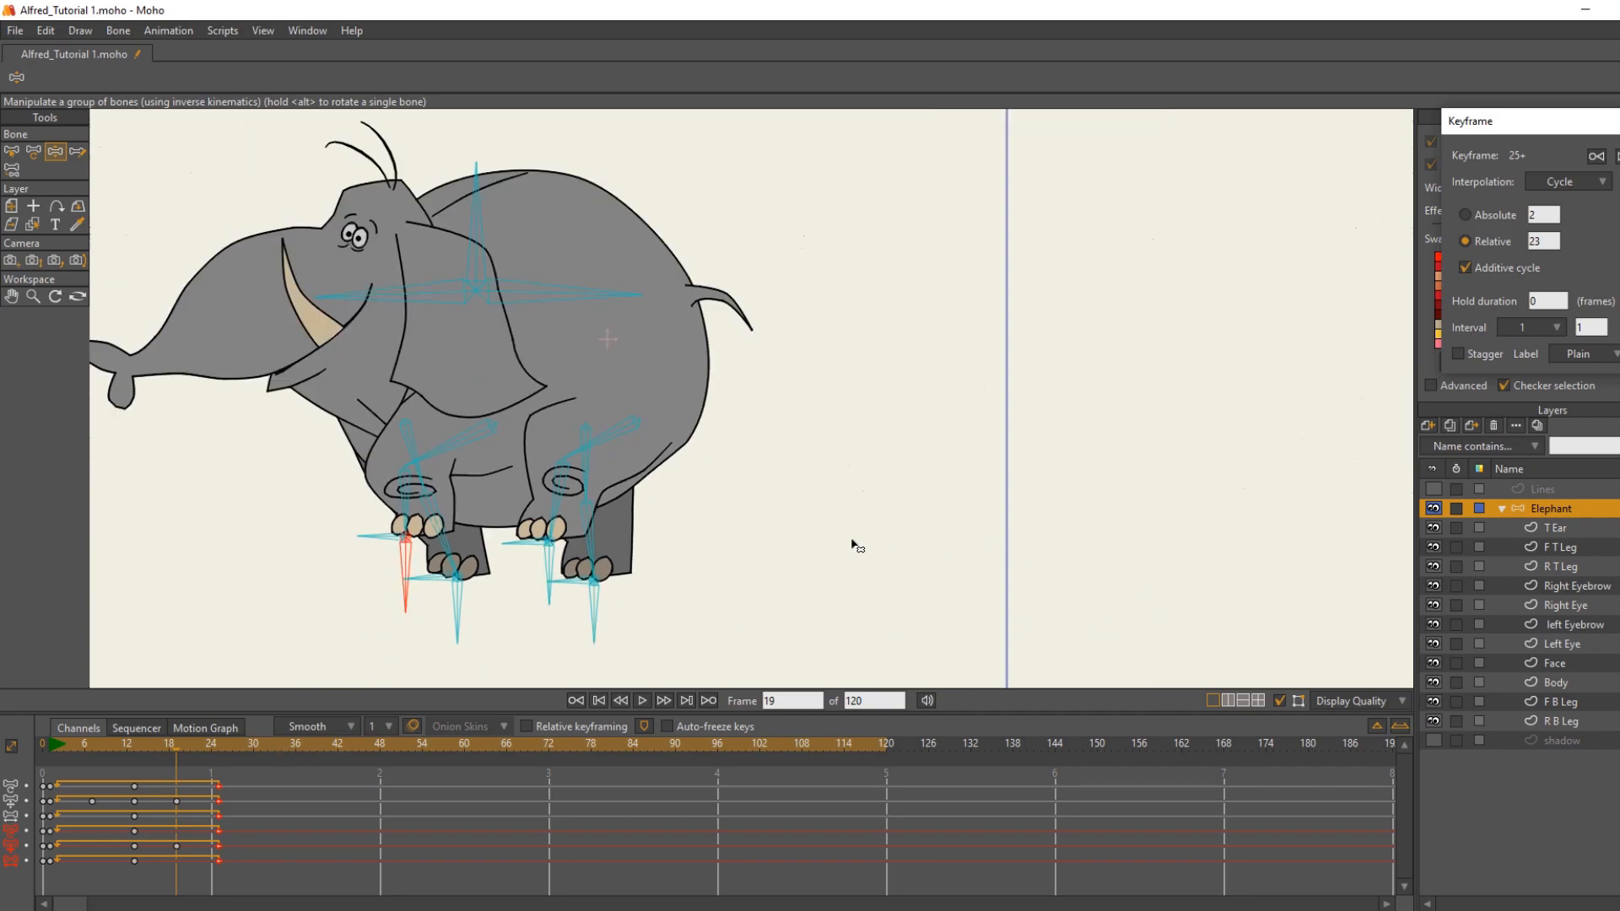
drag(856, 546, 1061, 540)
scroll(1061, 540, down, 1)
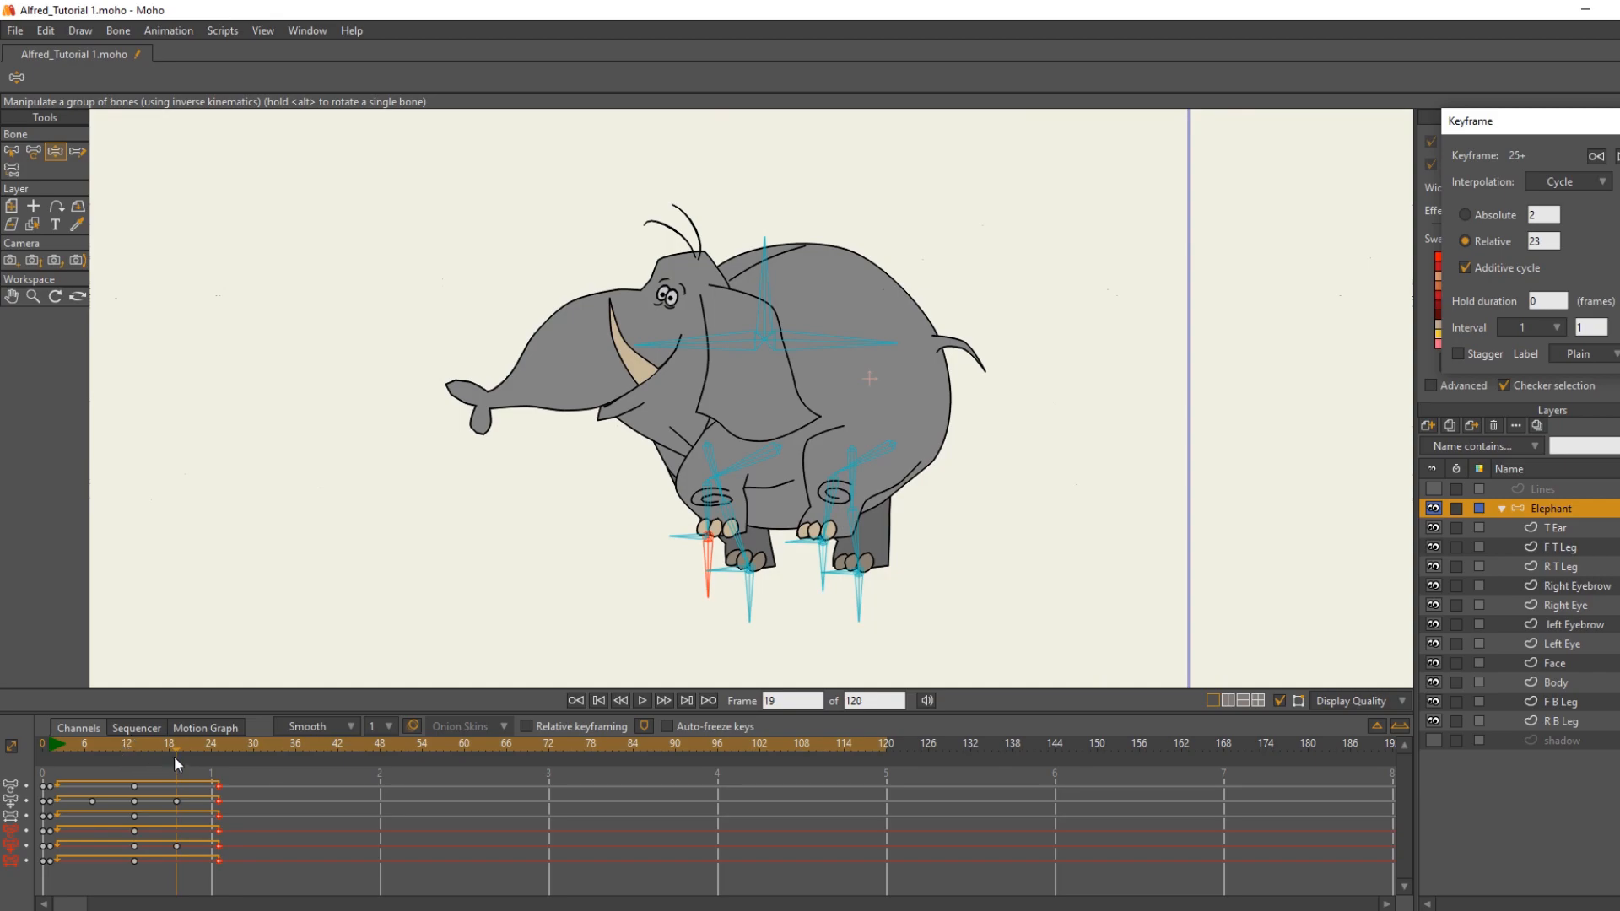
drag(176, 751, 43, 819)
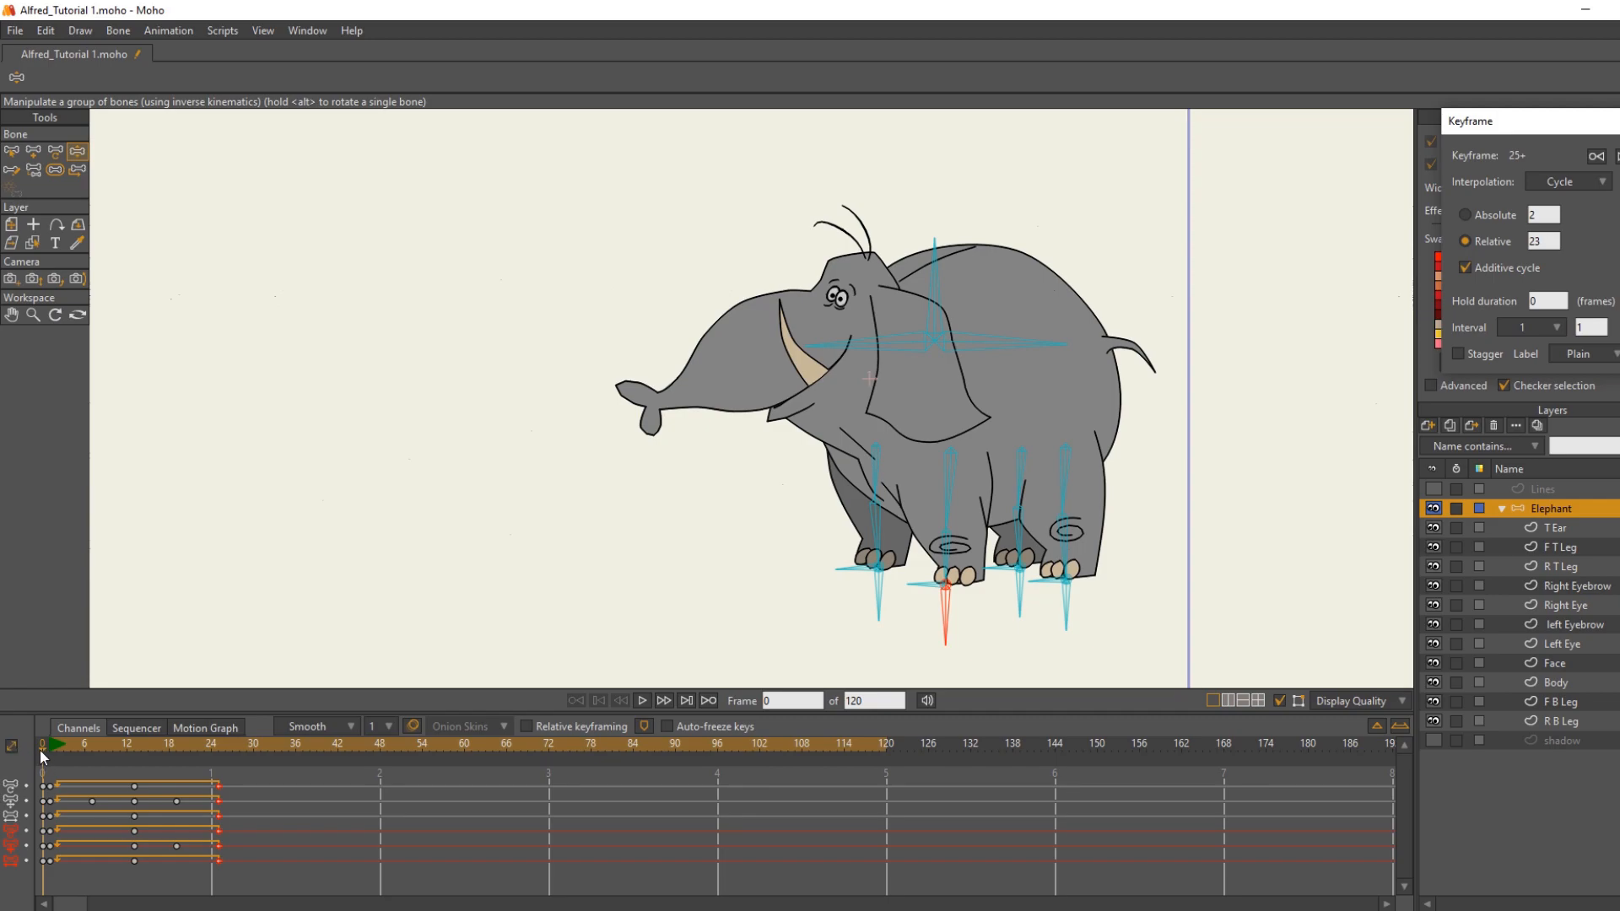
Step: At frame 5, select the front body bone B3 and set its angle to 99 with Transform Bone
drag(654, 532, 583, 562)
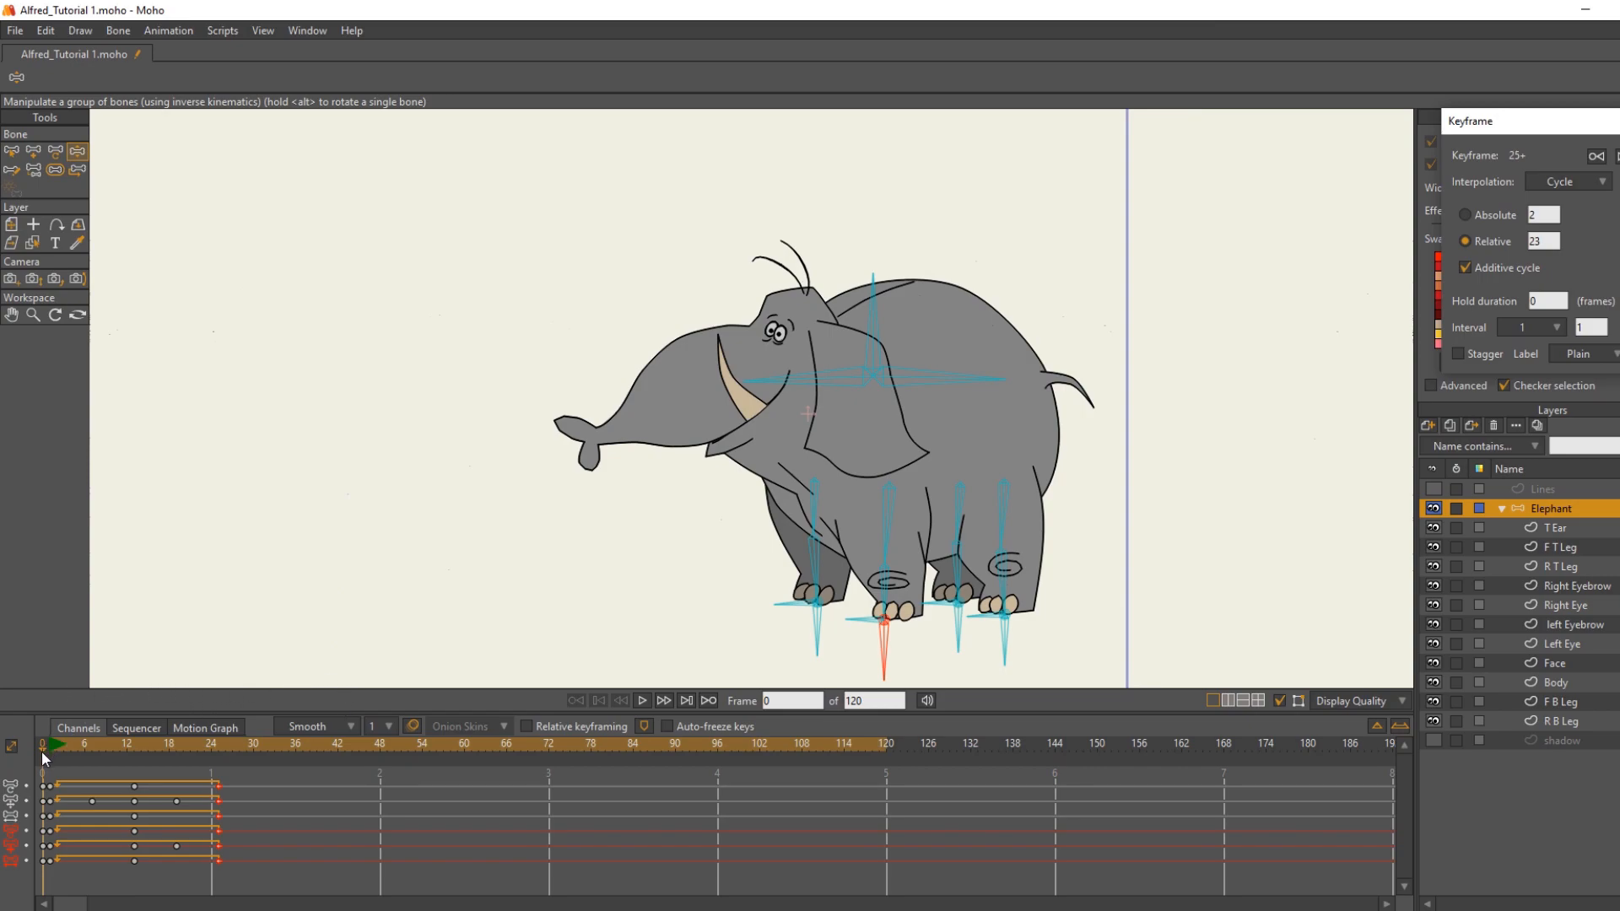
drag(43, 751, 78, 750)
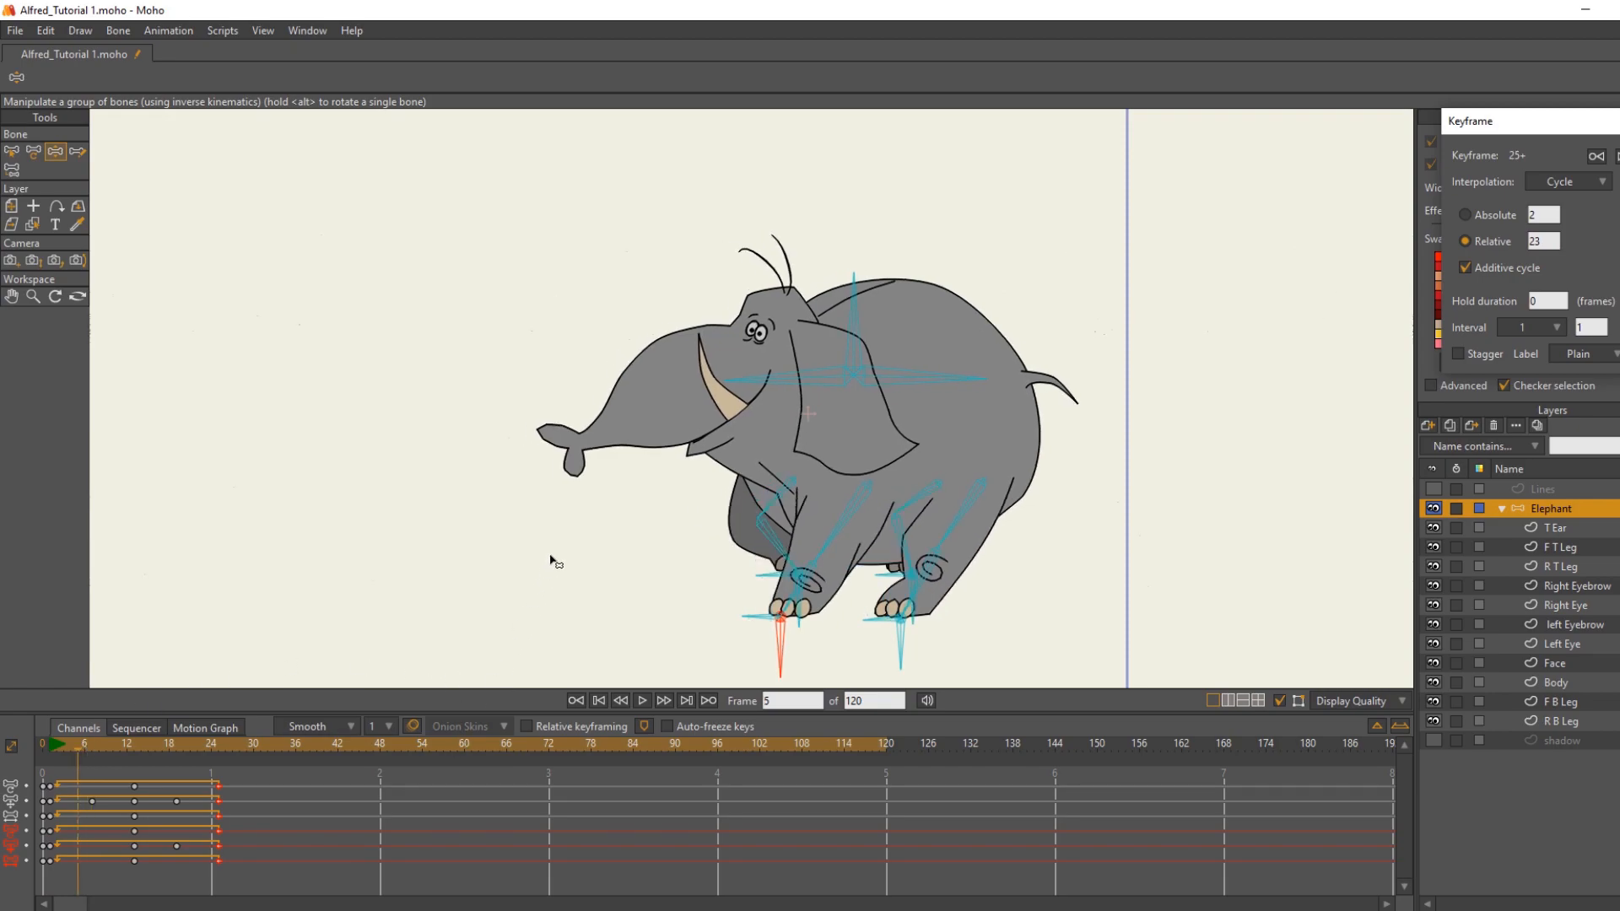
click(37, 152)
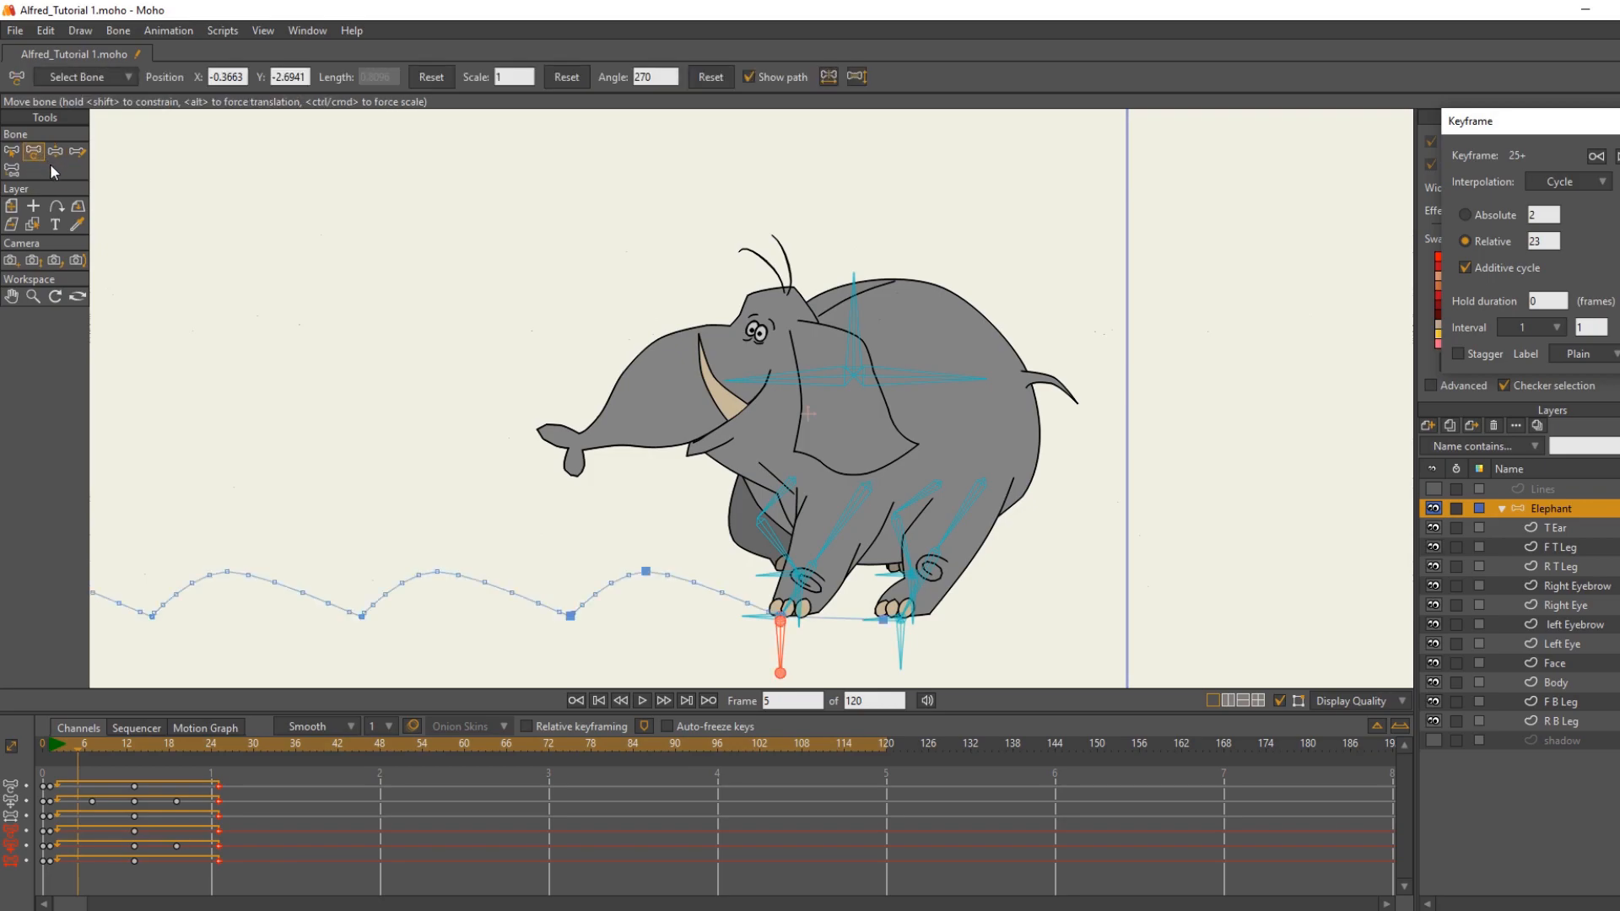
scroll(394, 284, down, 1)
drag(416, 281, 579, 370)
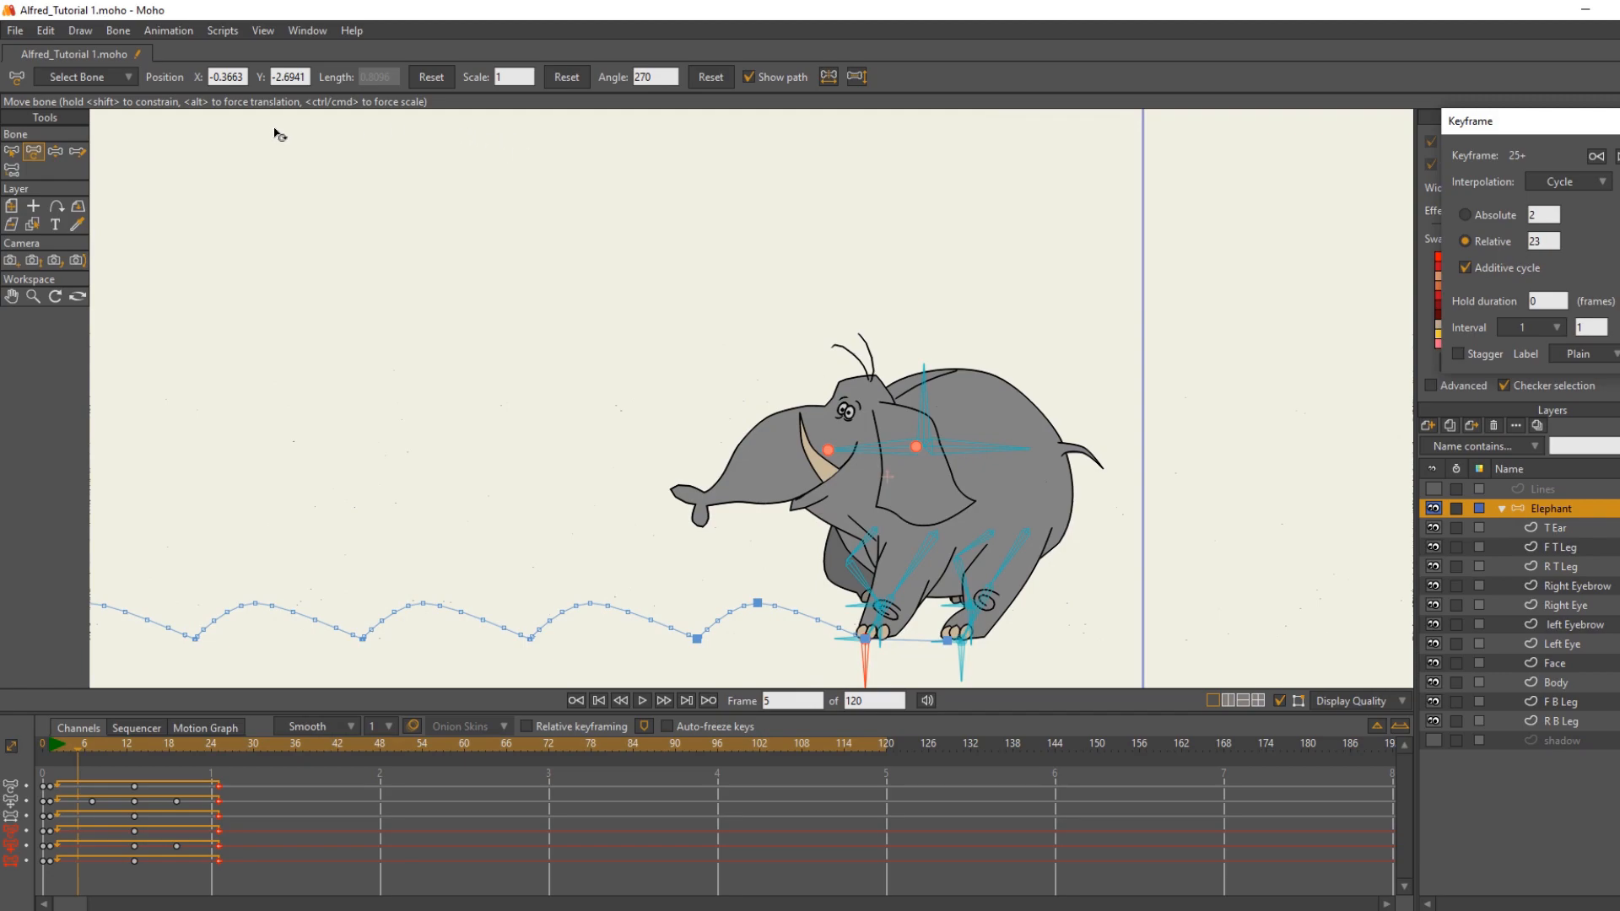
click(12, 151)
click(898, 450)
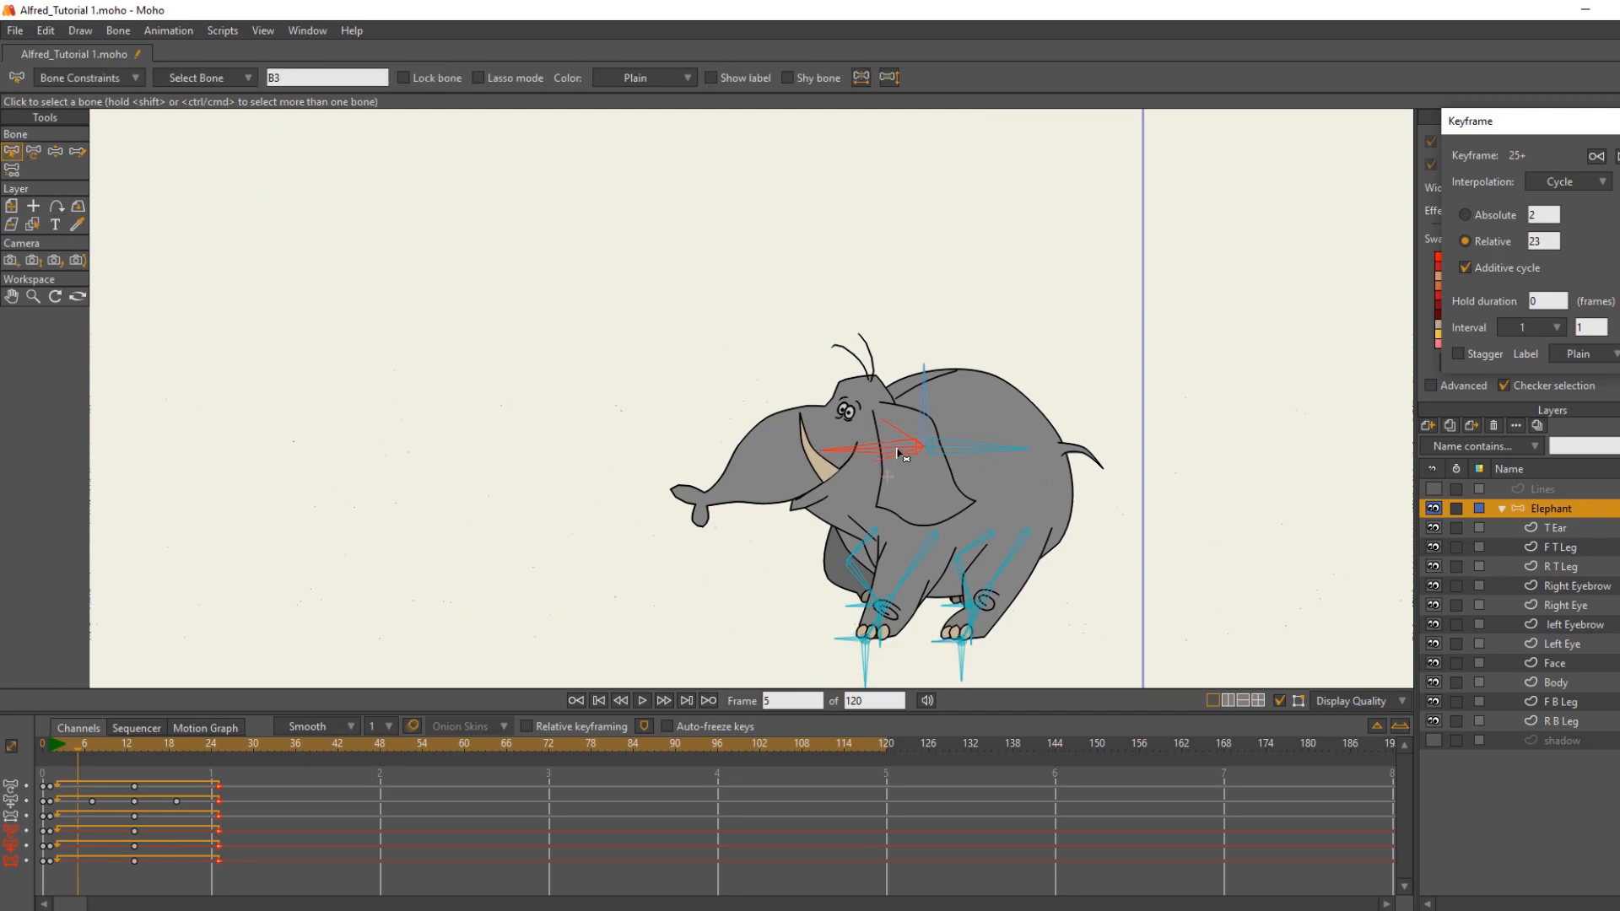
click(35, 152)
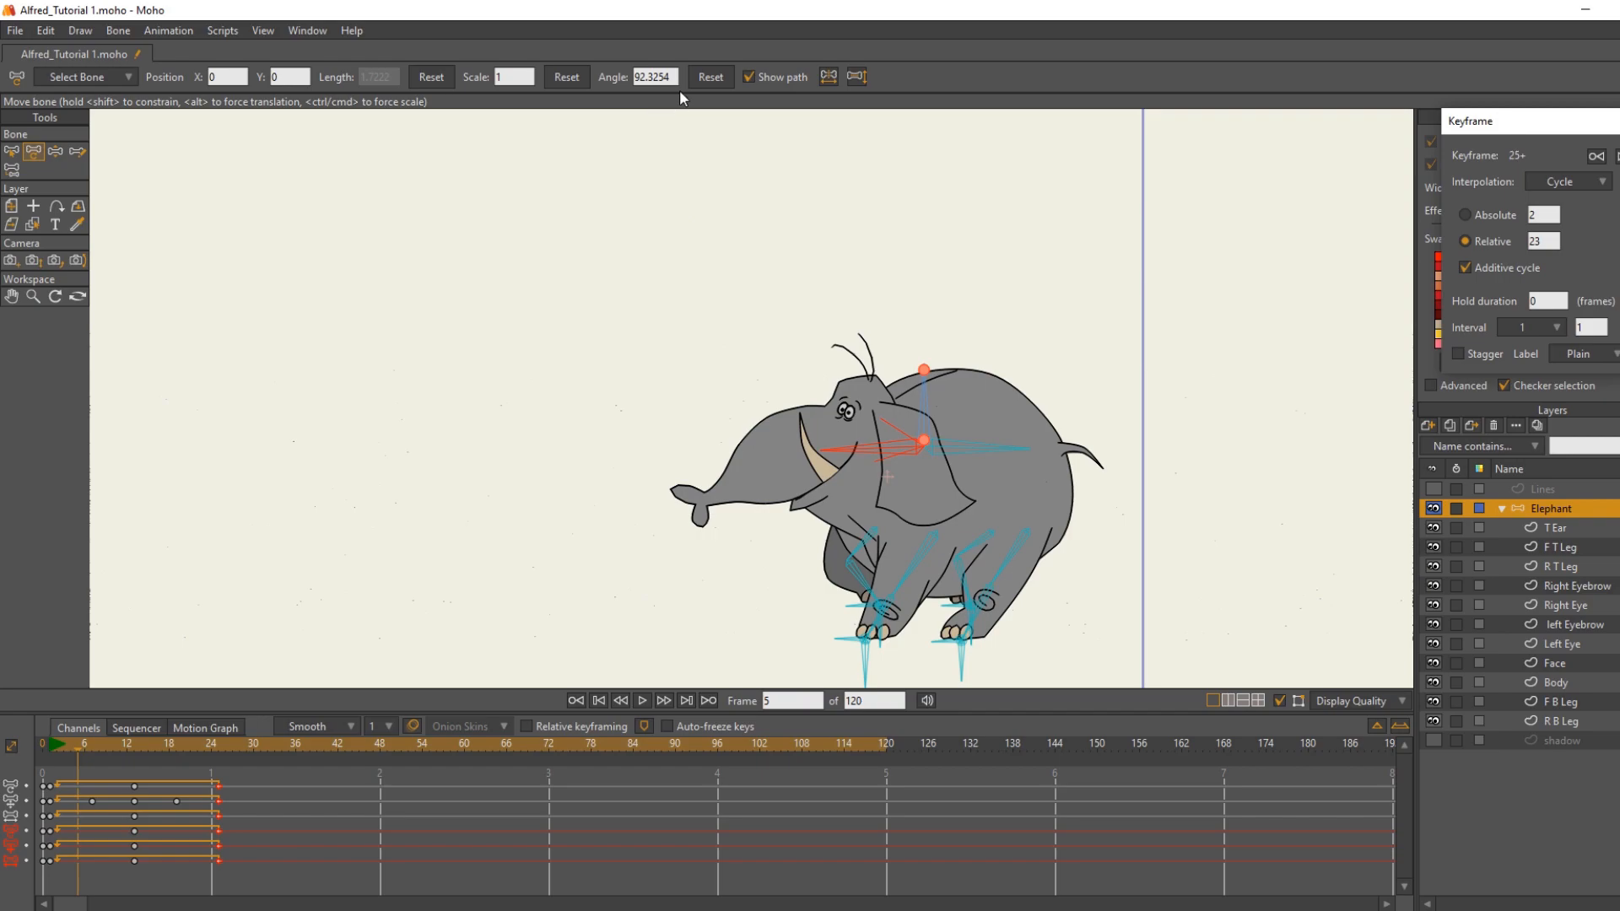
drag(677, 73, 474, 73)
text(99)
key(Return)
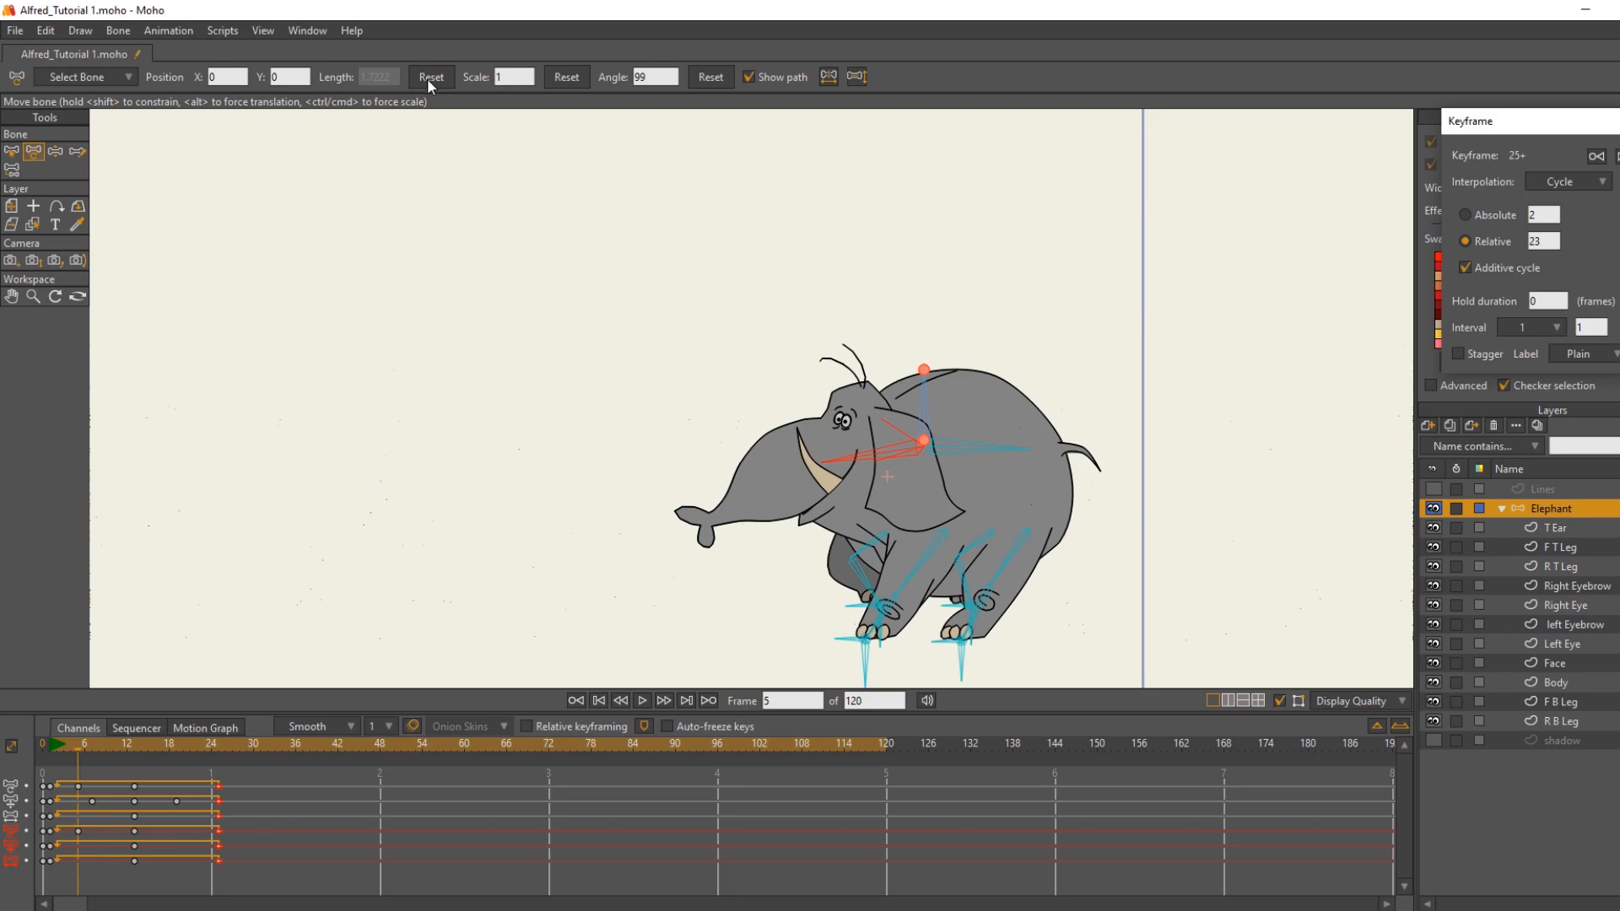
Step: Set the rear body bone's angle to 262 at frame 5
click(979, 456)
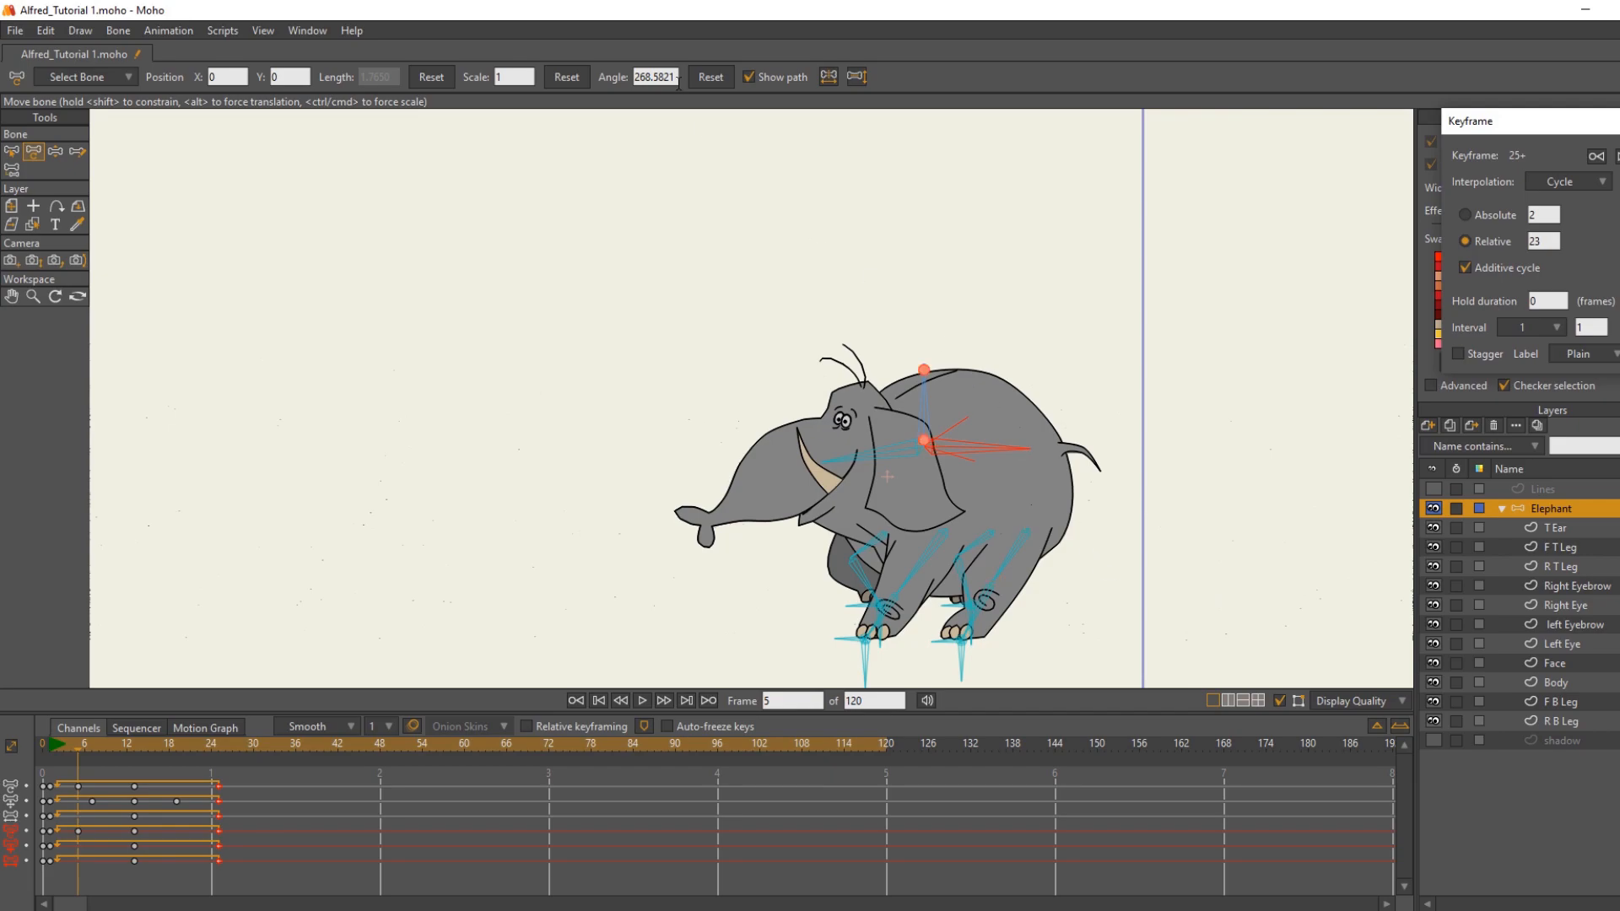
drag(677, 76, 478, 58)
text(262)
key(Return)
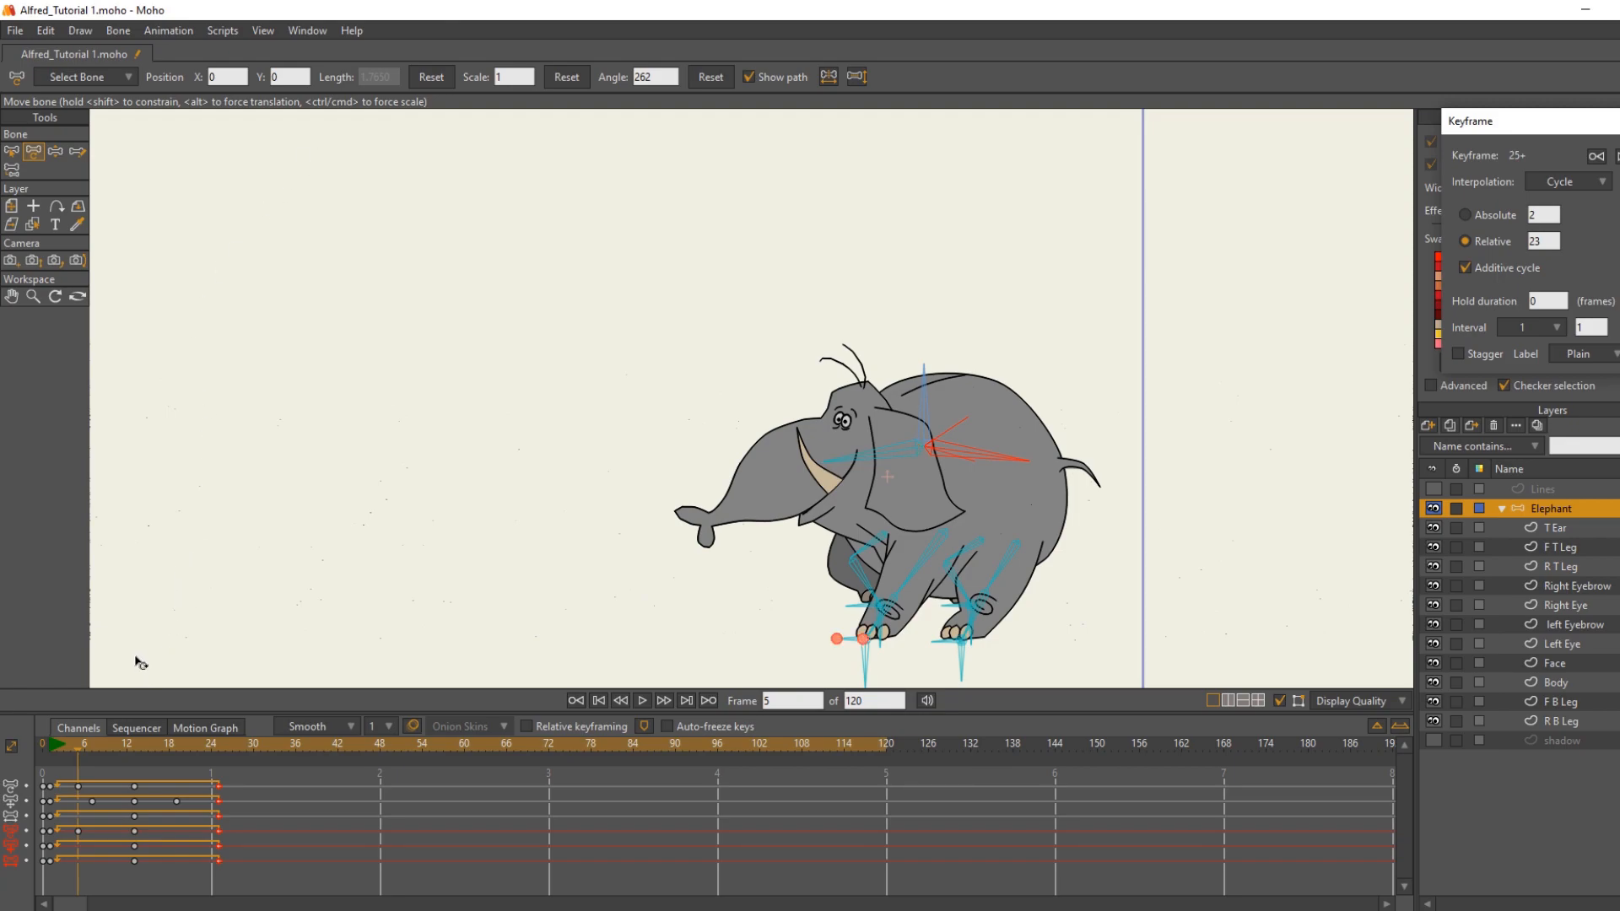
Step: At frame 10, set the rear body bone's angle to 274 and the front body bone's angle to 88
click(113, 744)
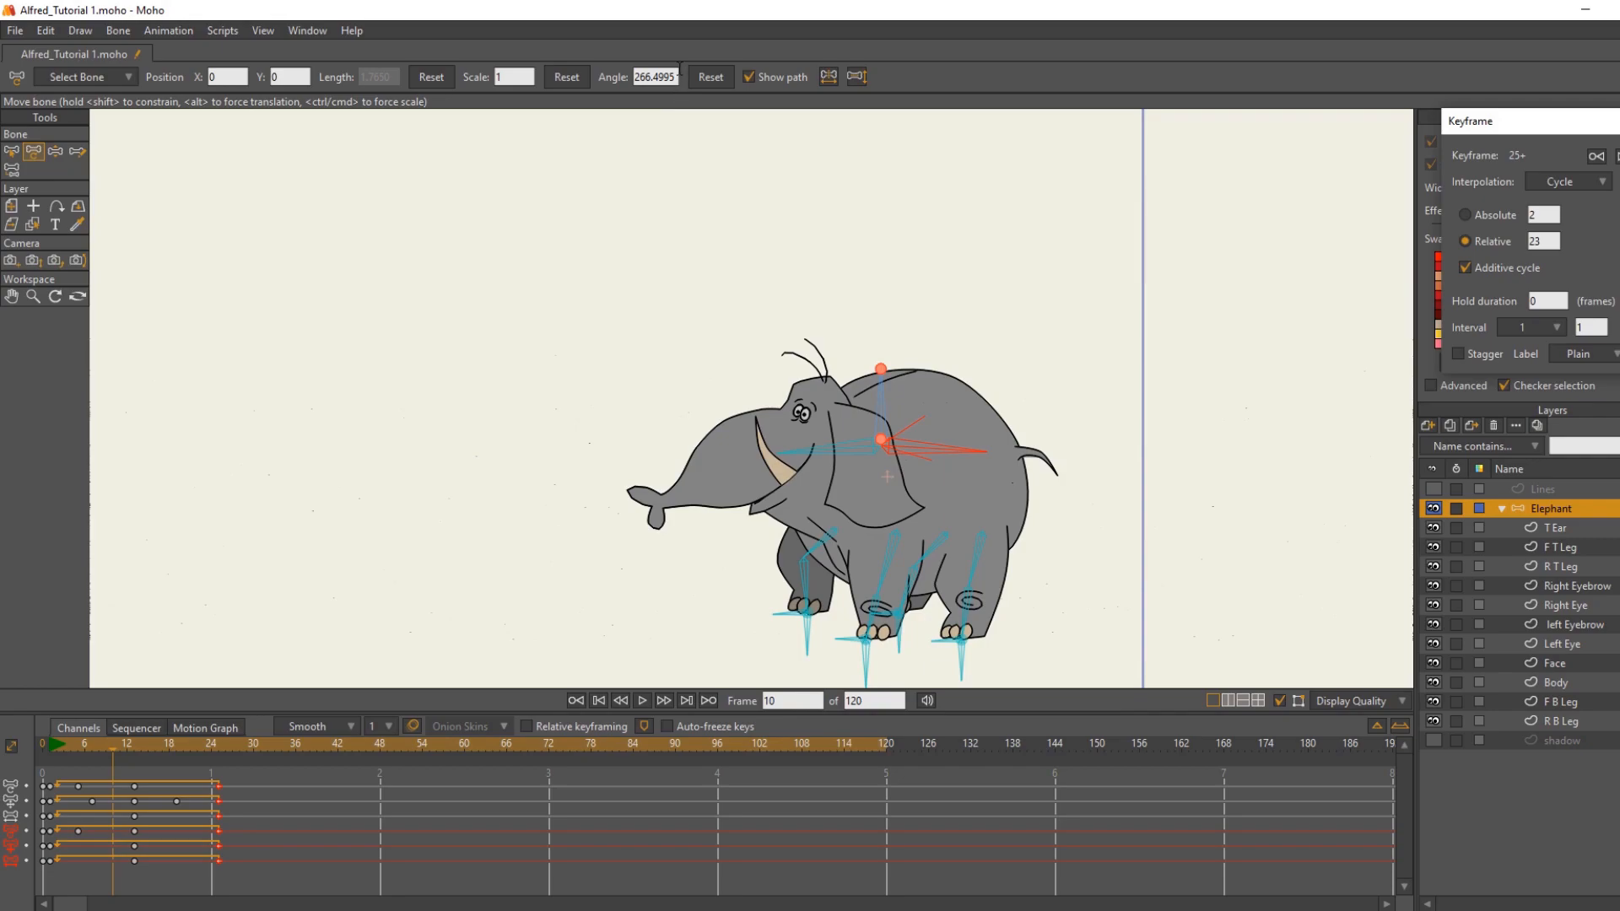
drag(676, 76, 634, 76)
text(274)
key(Return)
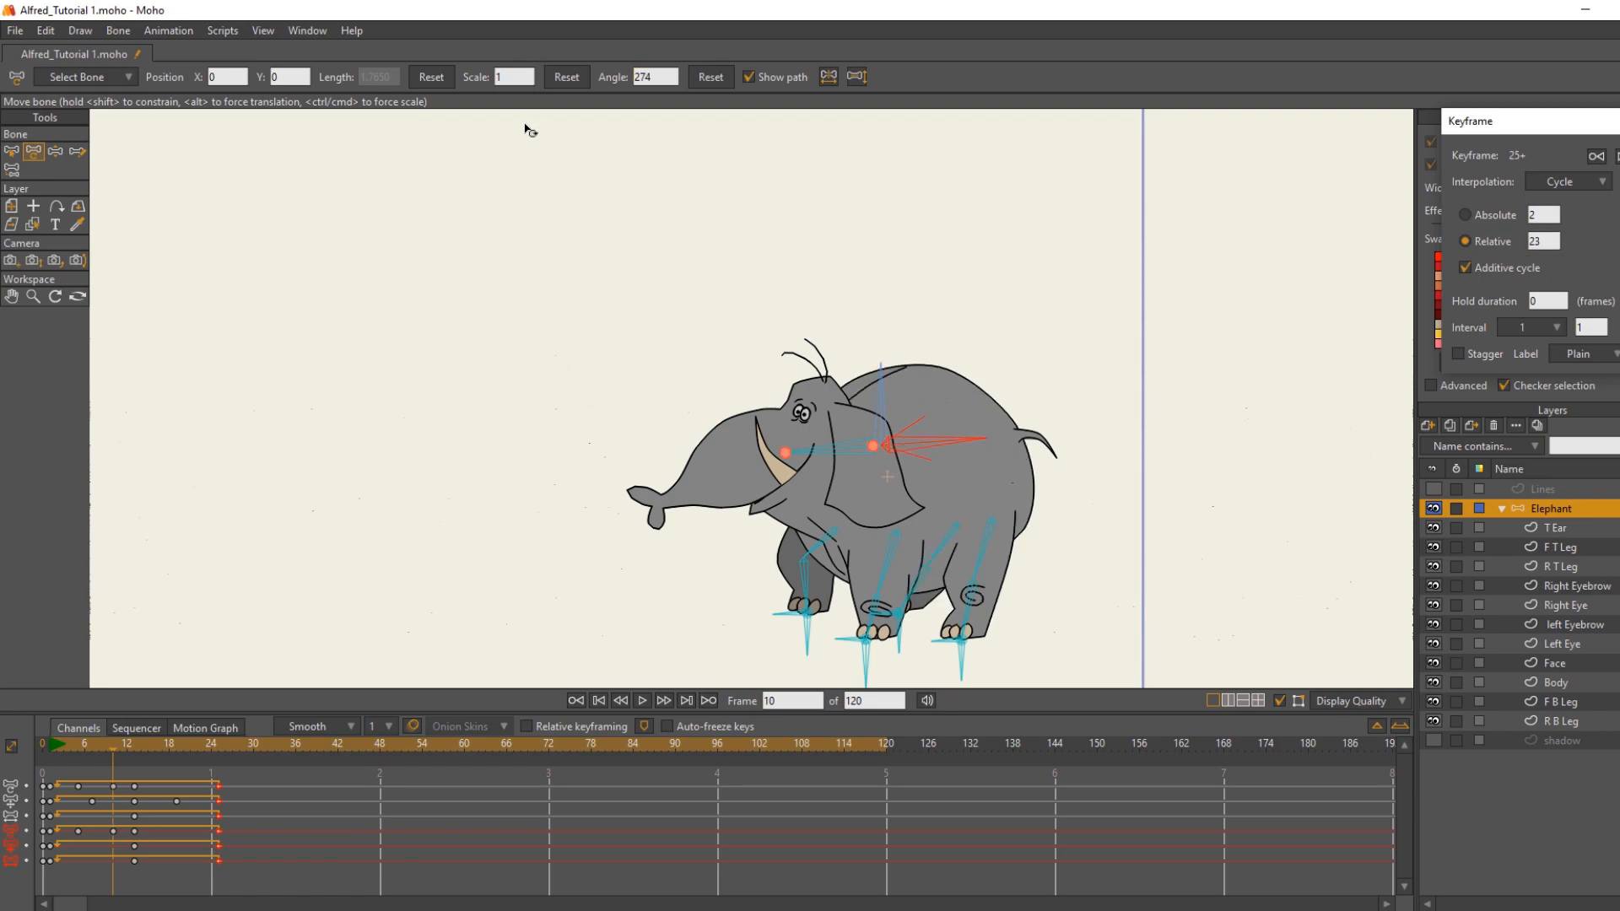
click(845, 453)
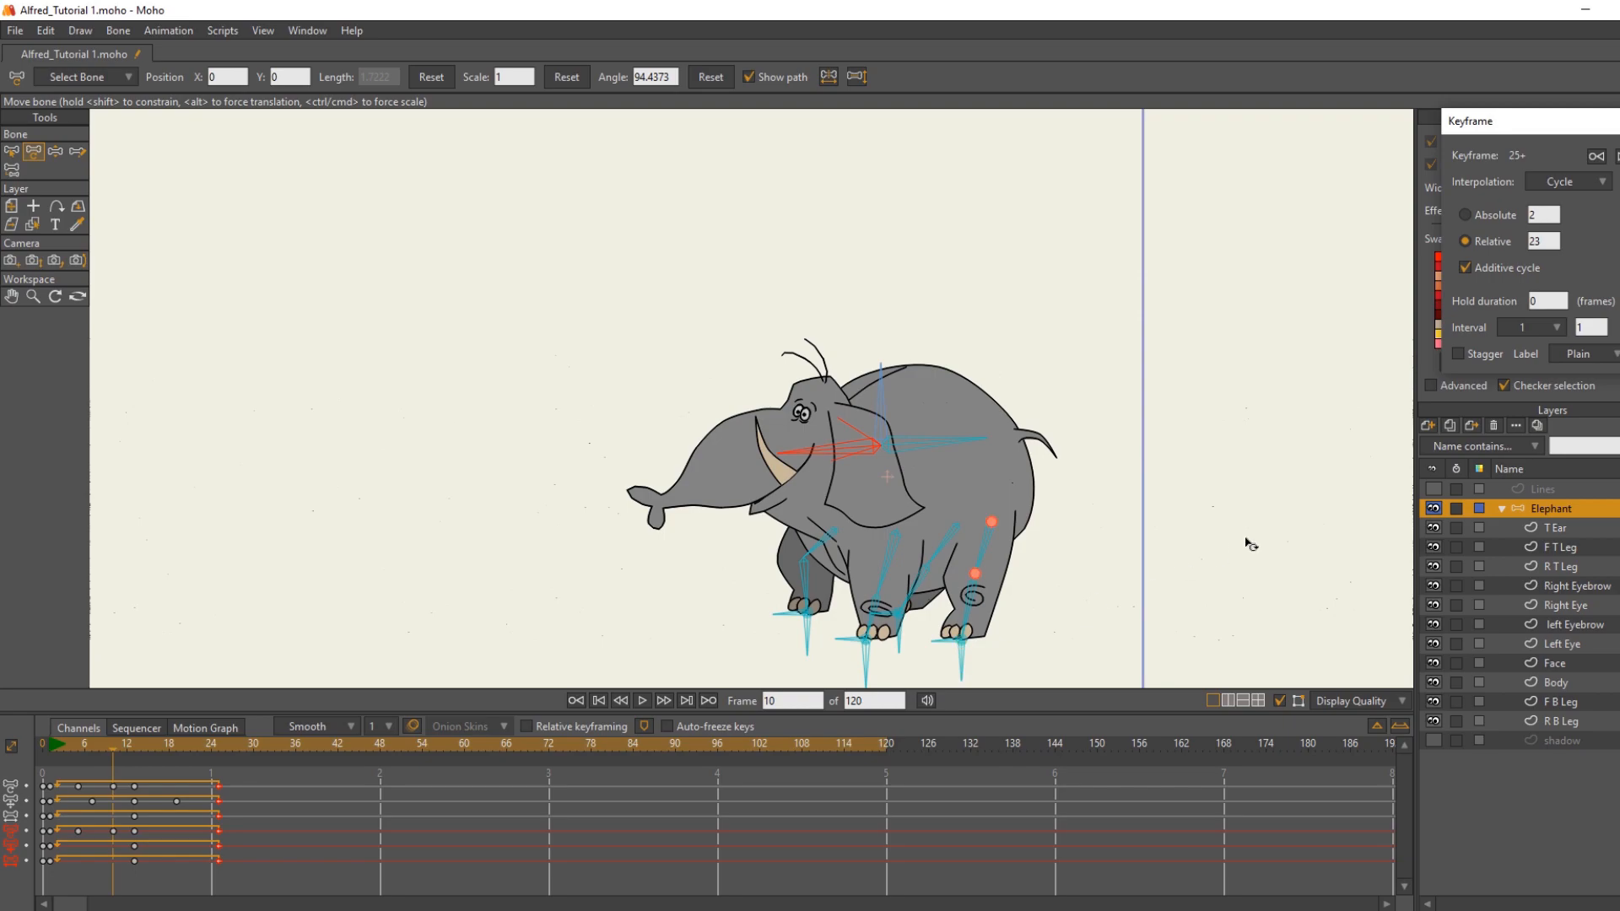
click(675, 77)
text(88)
key(Return)
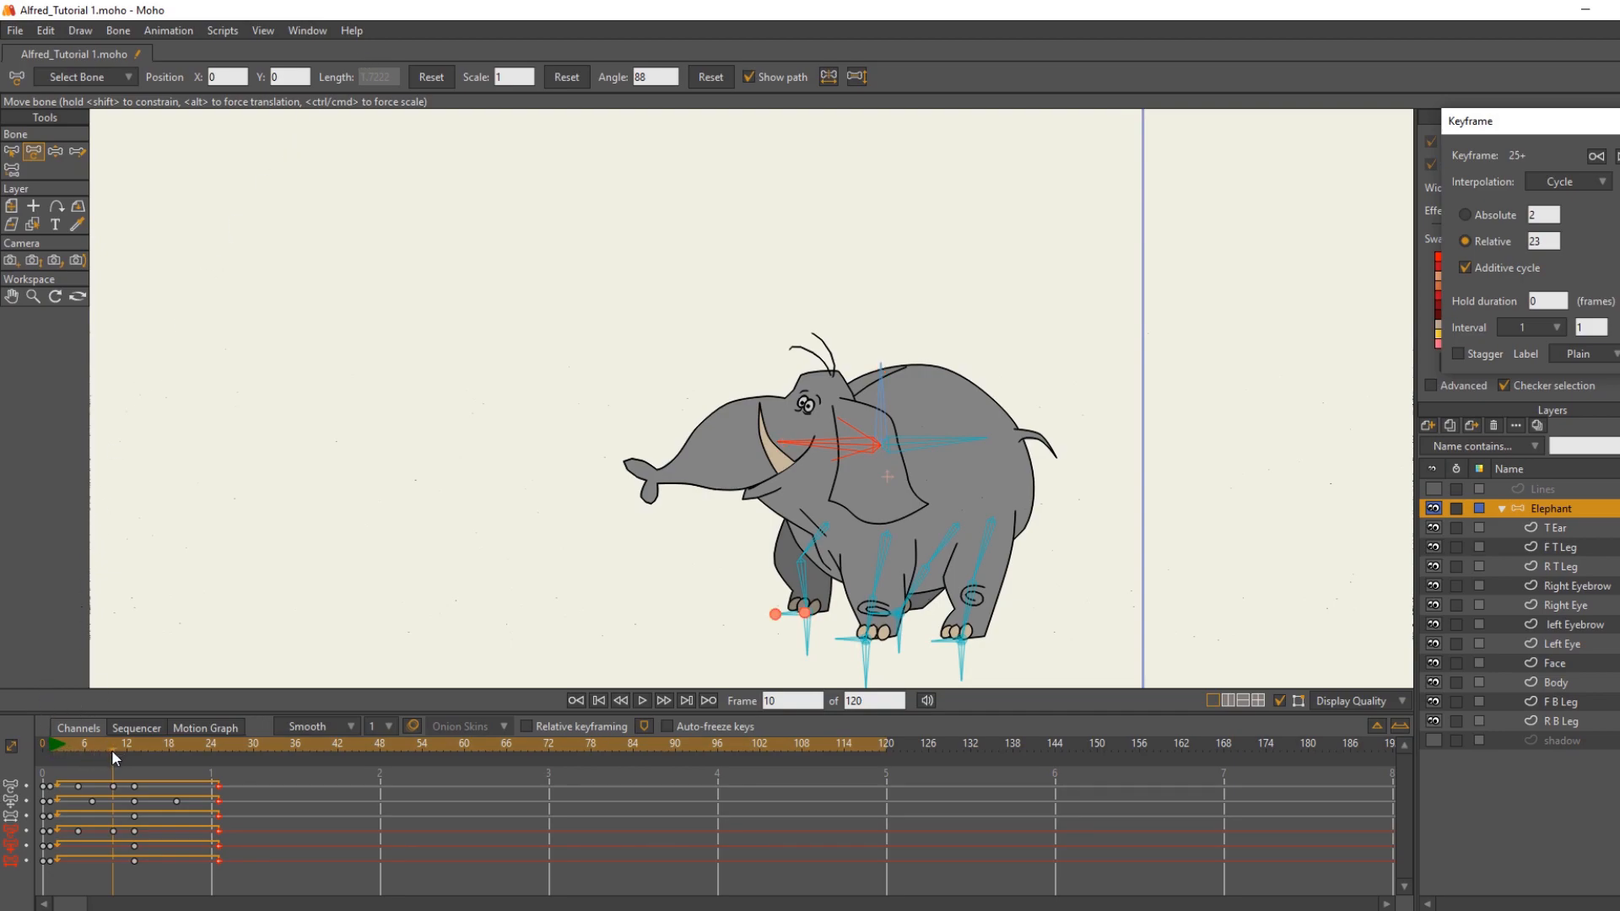
Step: At frame 16, set the front body bone's angle to 99 and the rear body bone's angle to 262
drag(111, 748, 152, 753)
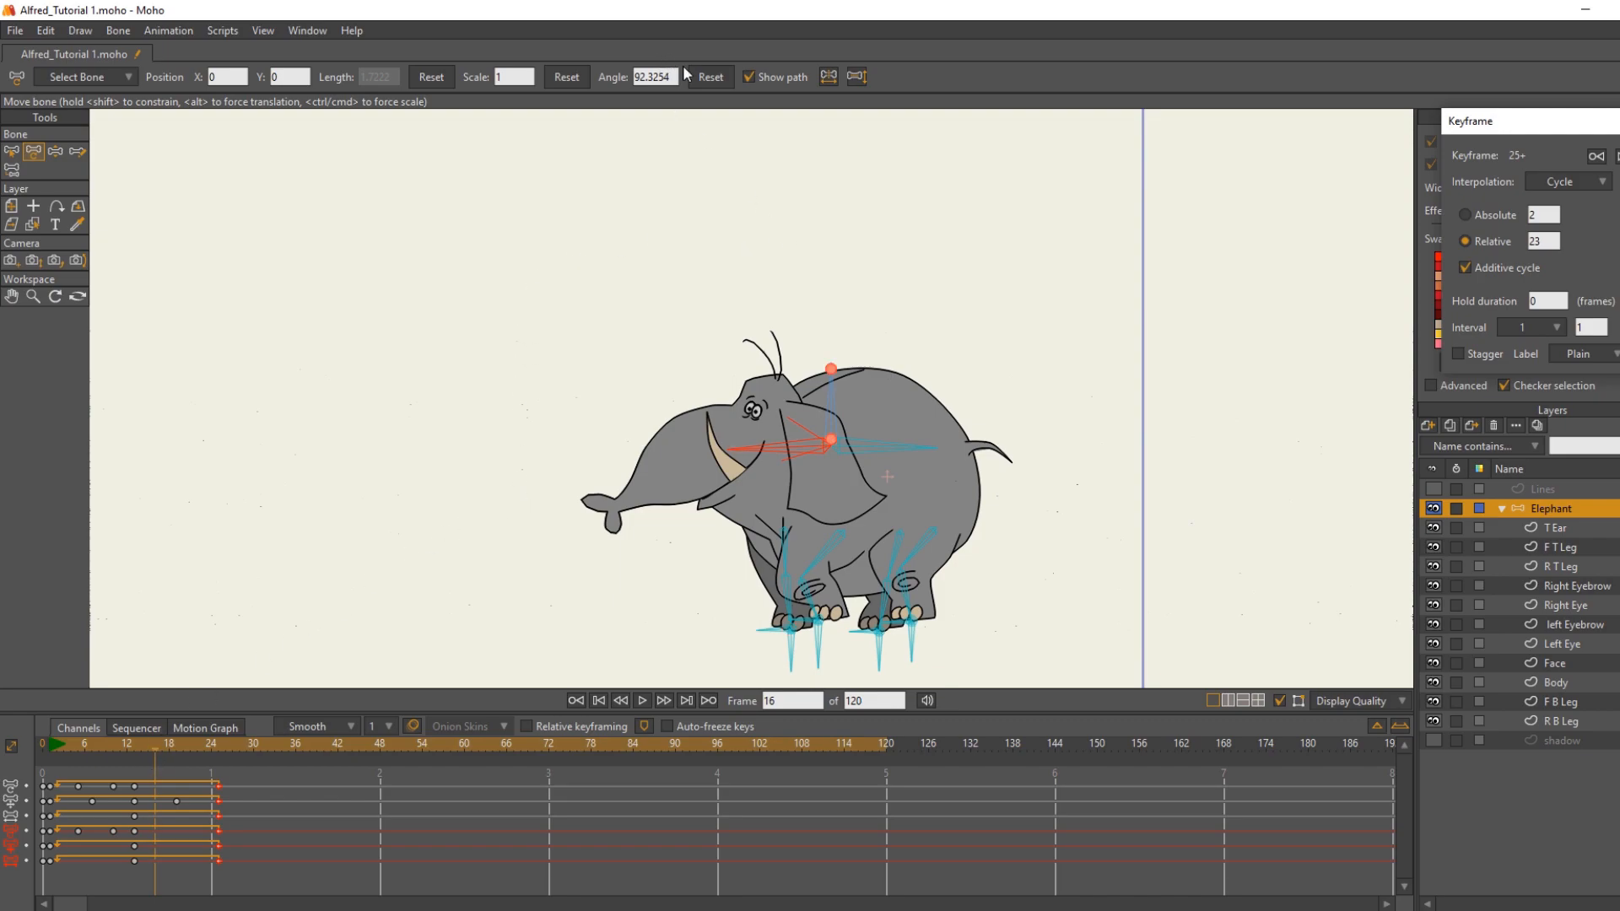
drag(675, 77, 482, 81)
text(99)
key(Return)
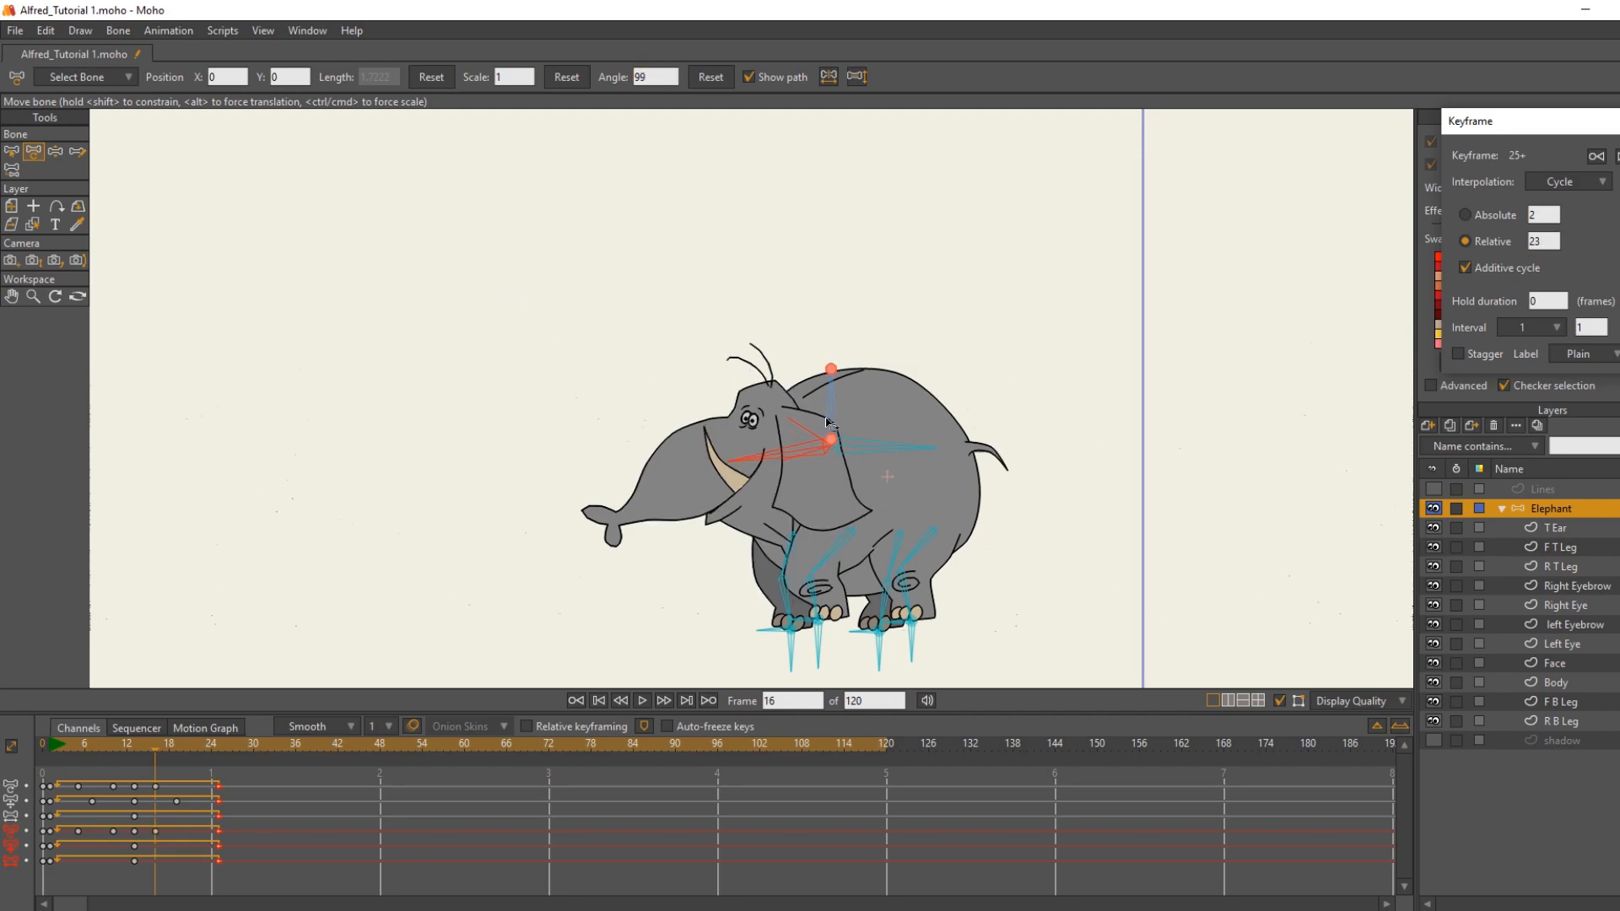
click(864, 453)
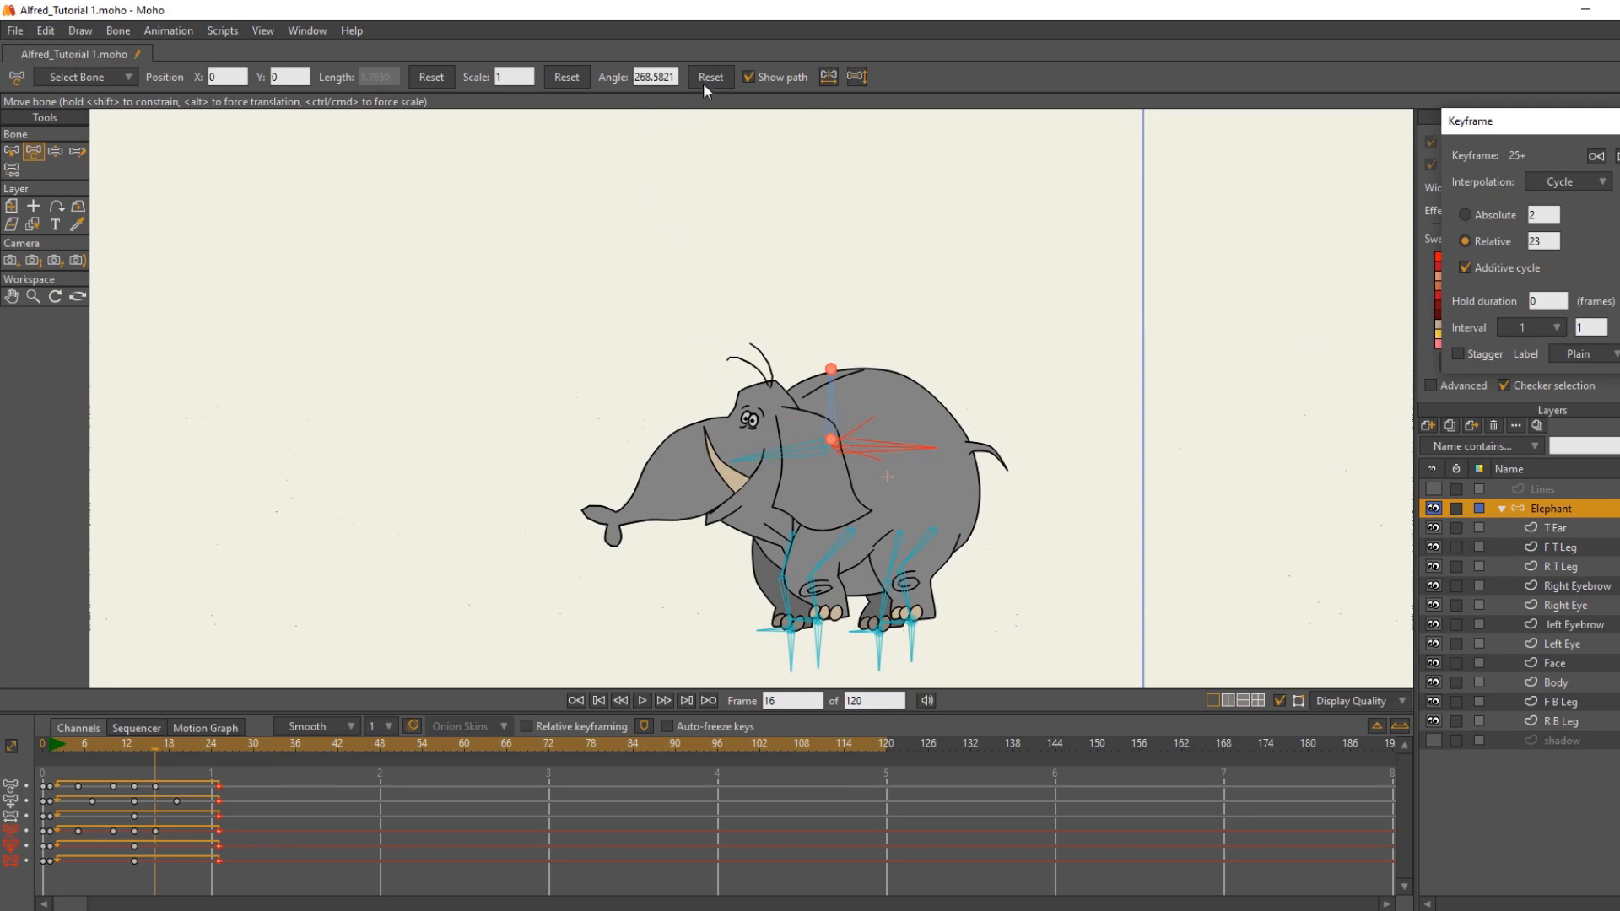
click(677, 74)
text(262)
key(Return)
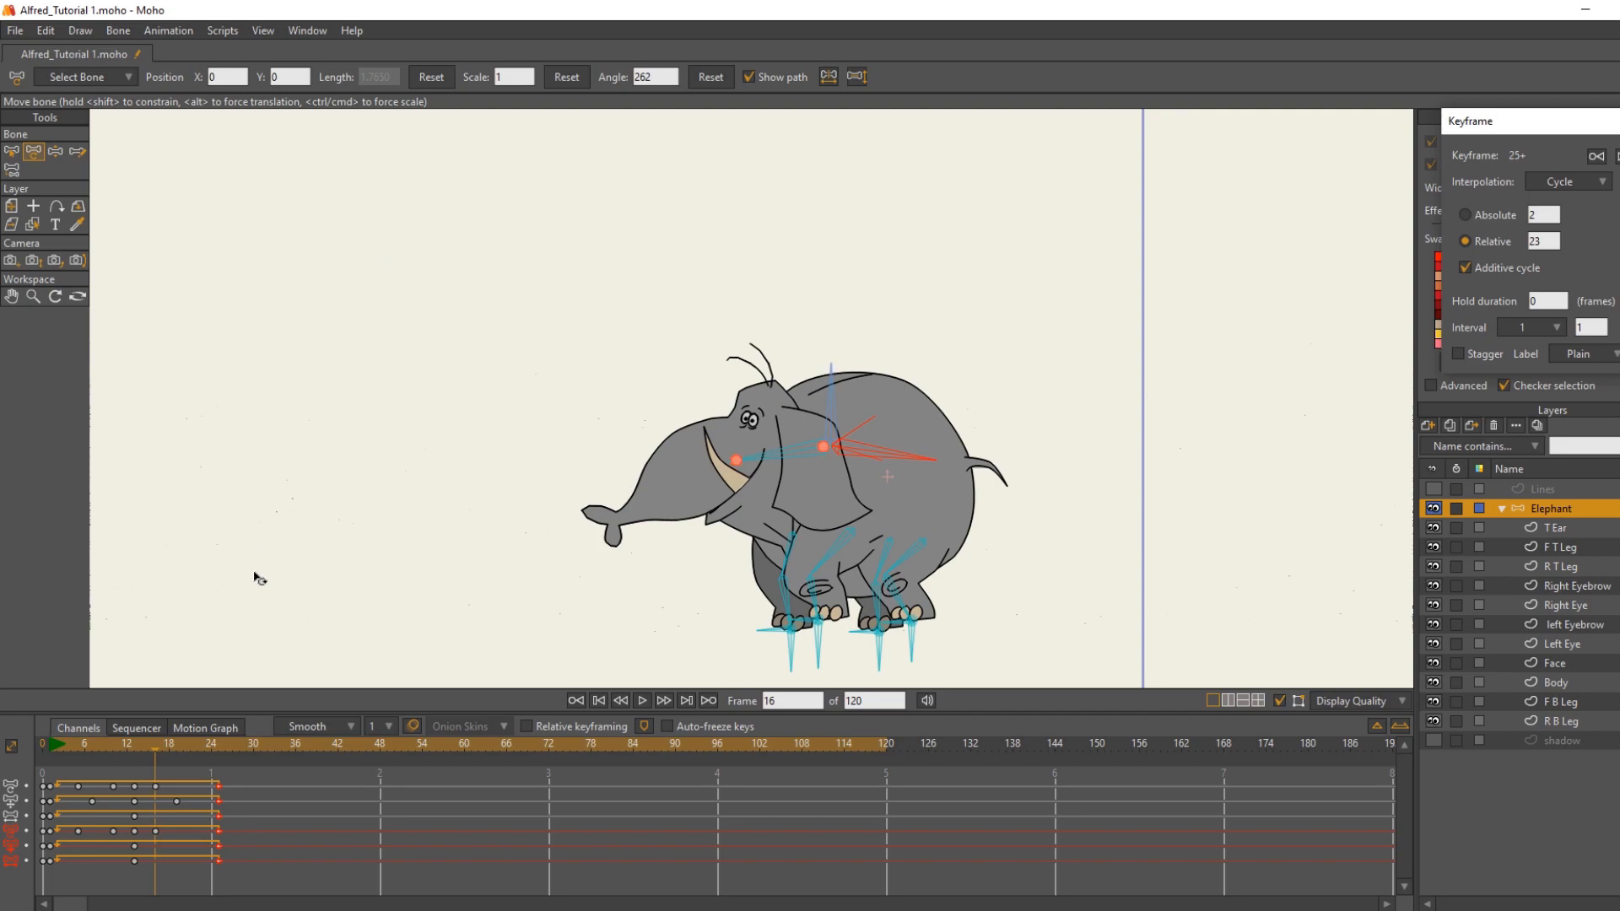
Step: At frame 22, set the rear body bone's angle to 274 with Transform Bone
click(191, 746)
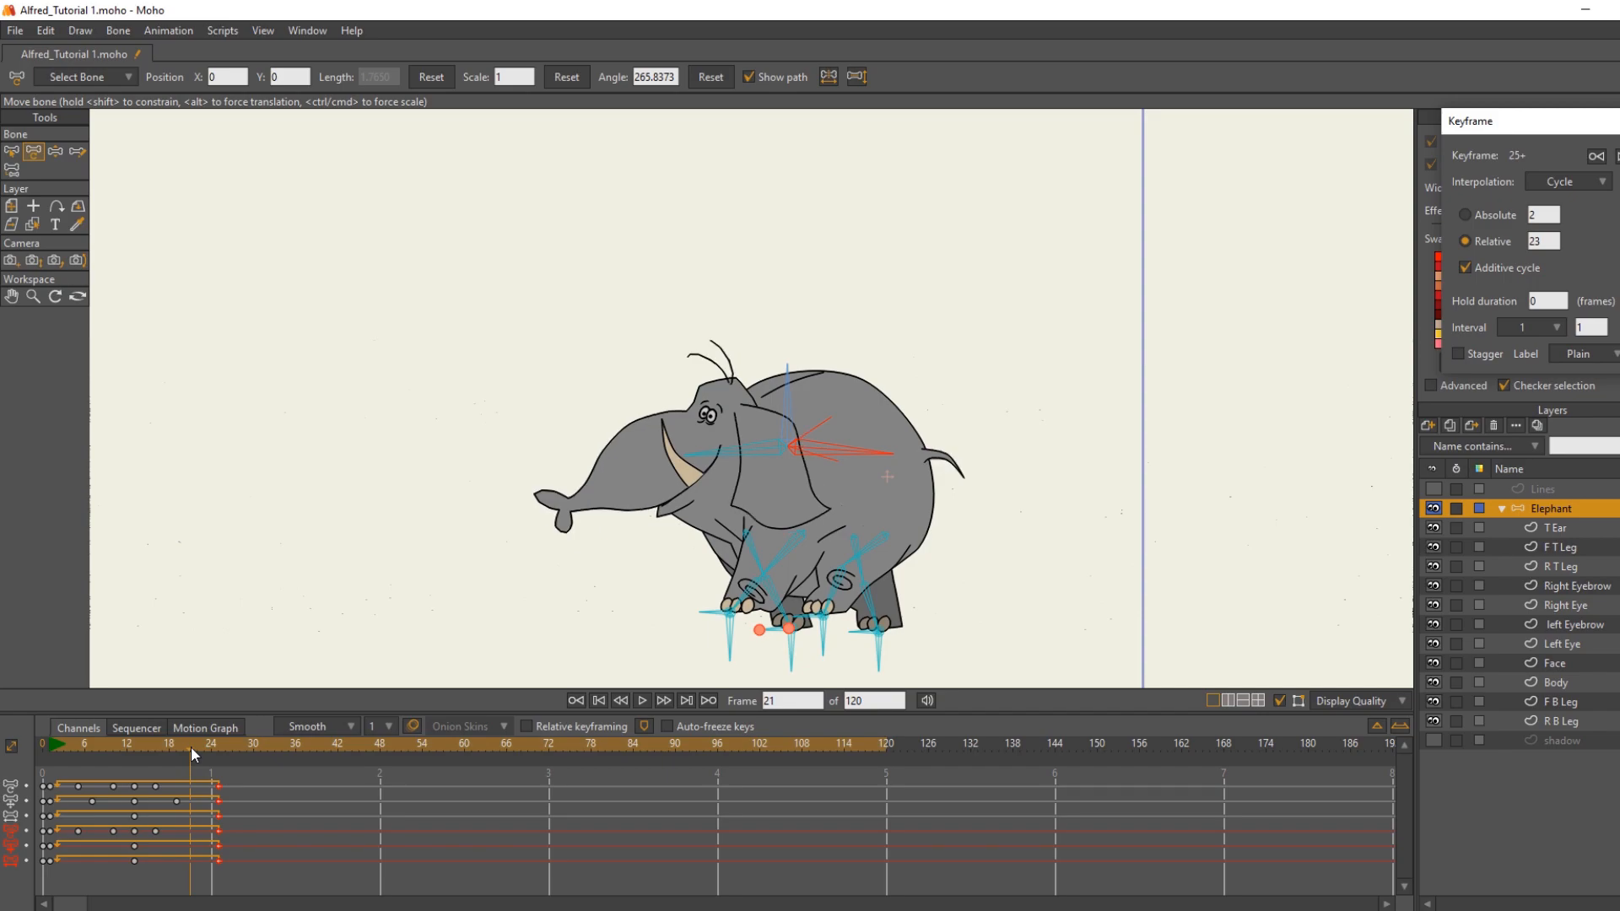
drag(191, 746, 194, 746)
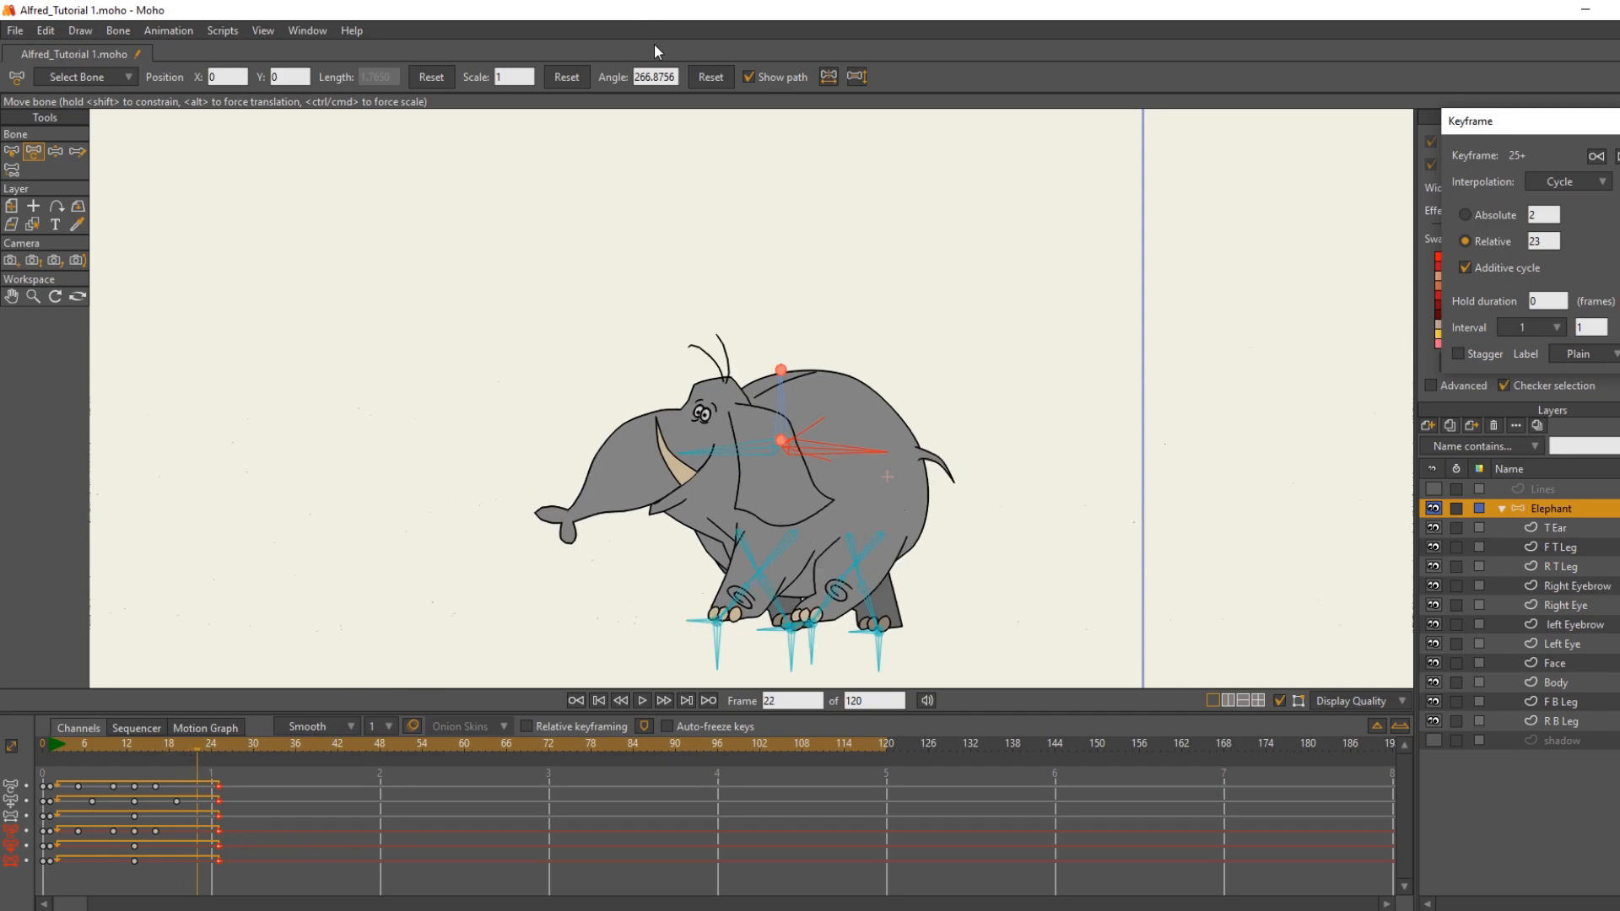
double_click(678, 77)
text(274)
key(Return)
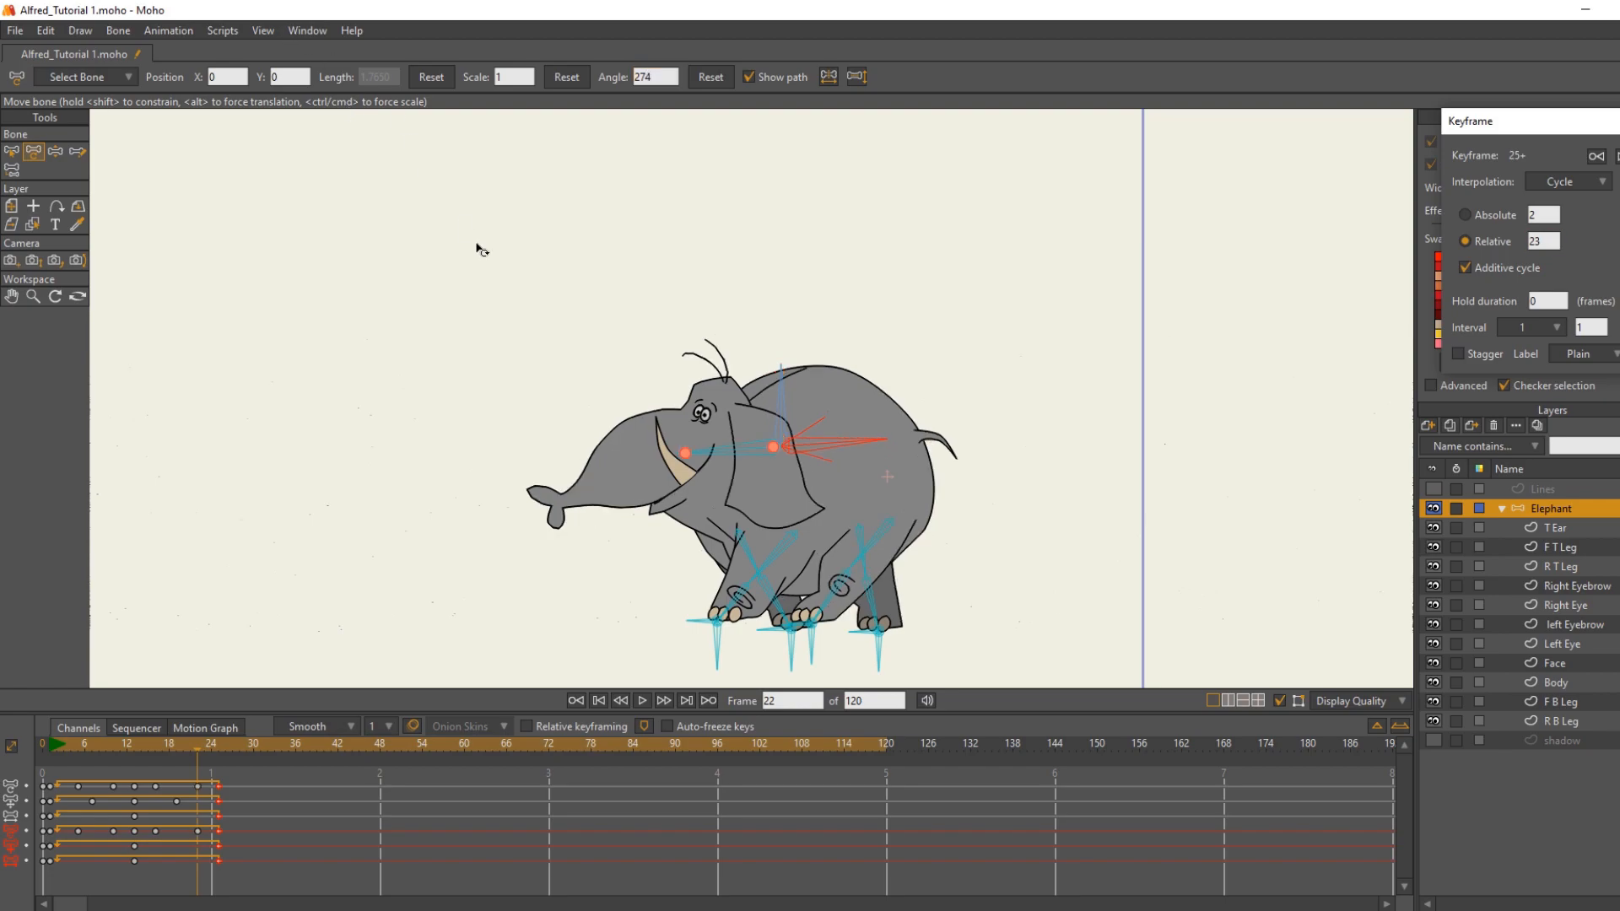
Step: Select the front body bone at frame 22 and set its angle to 88
click(742, 454)
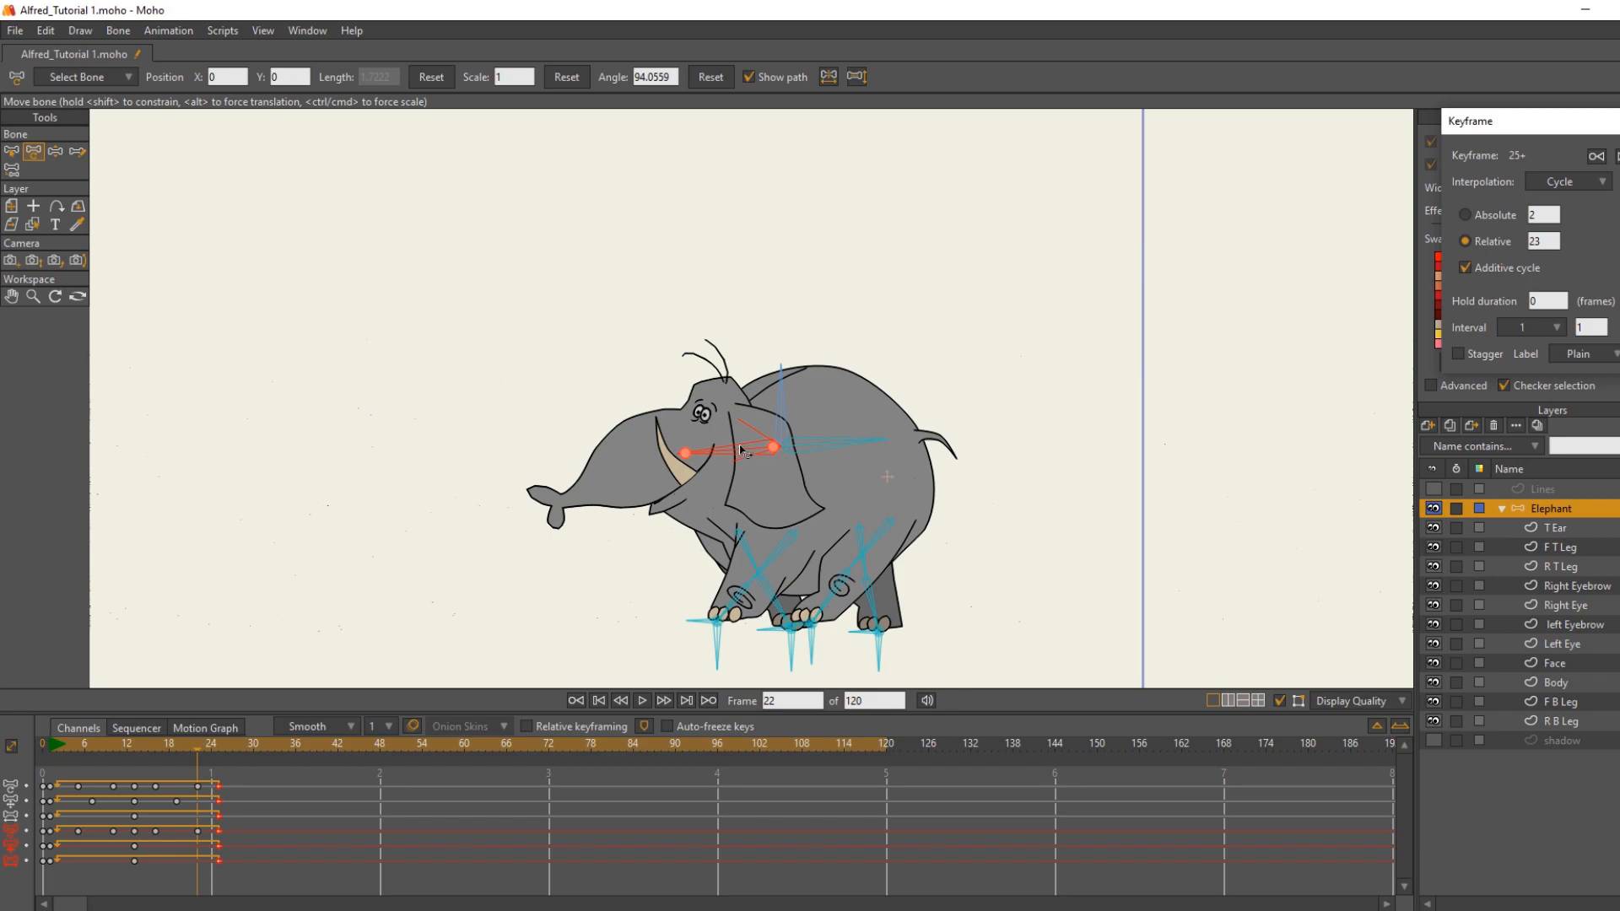
double_click(672, 76)
key(BackSpace)
text(88)
key(Return)
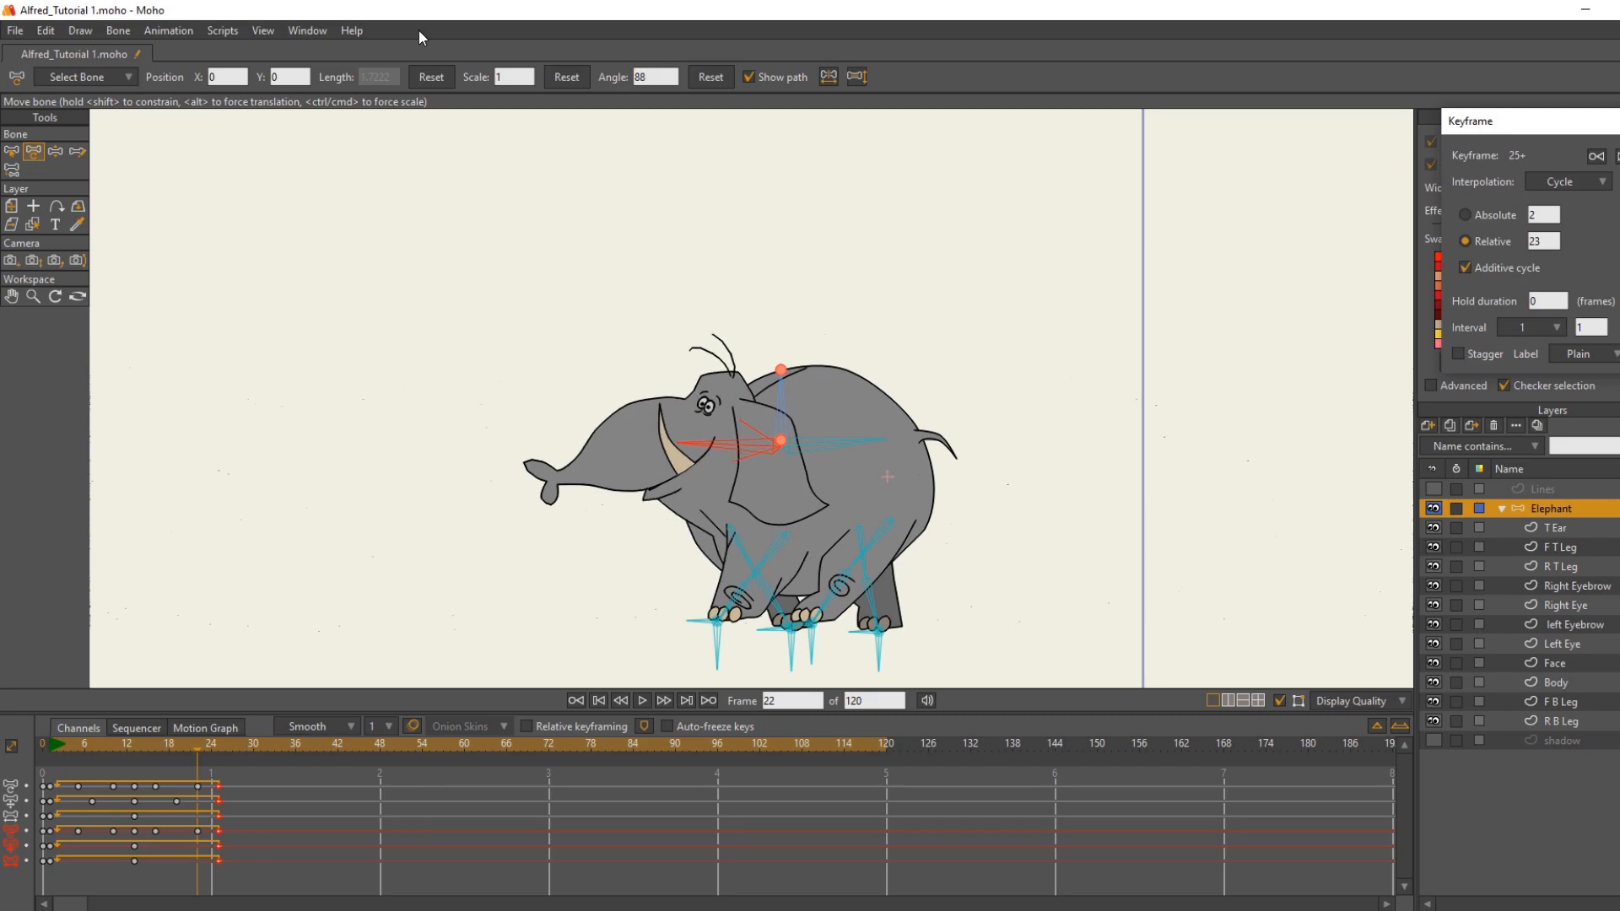
Step: From frame 0, select the front body bone plus both front legs' bones and foot targets, and shift their keyframes from frame 1 onward four frames later
click(131, 621)
drag(195, 746, 49, 725)
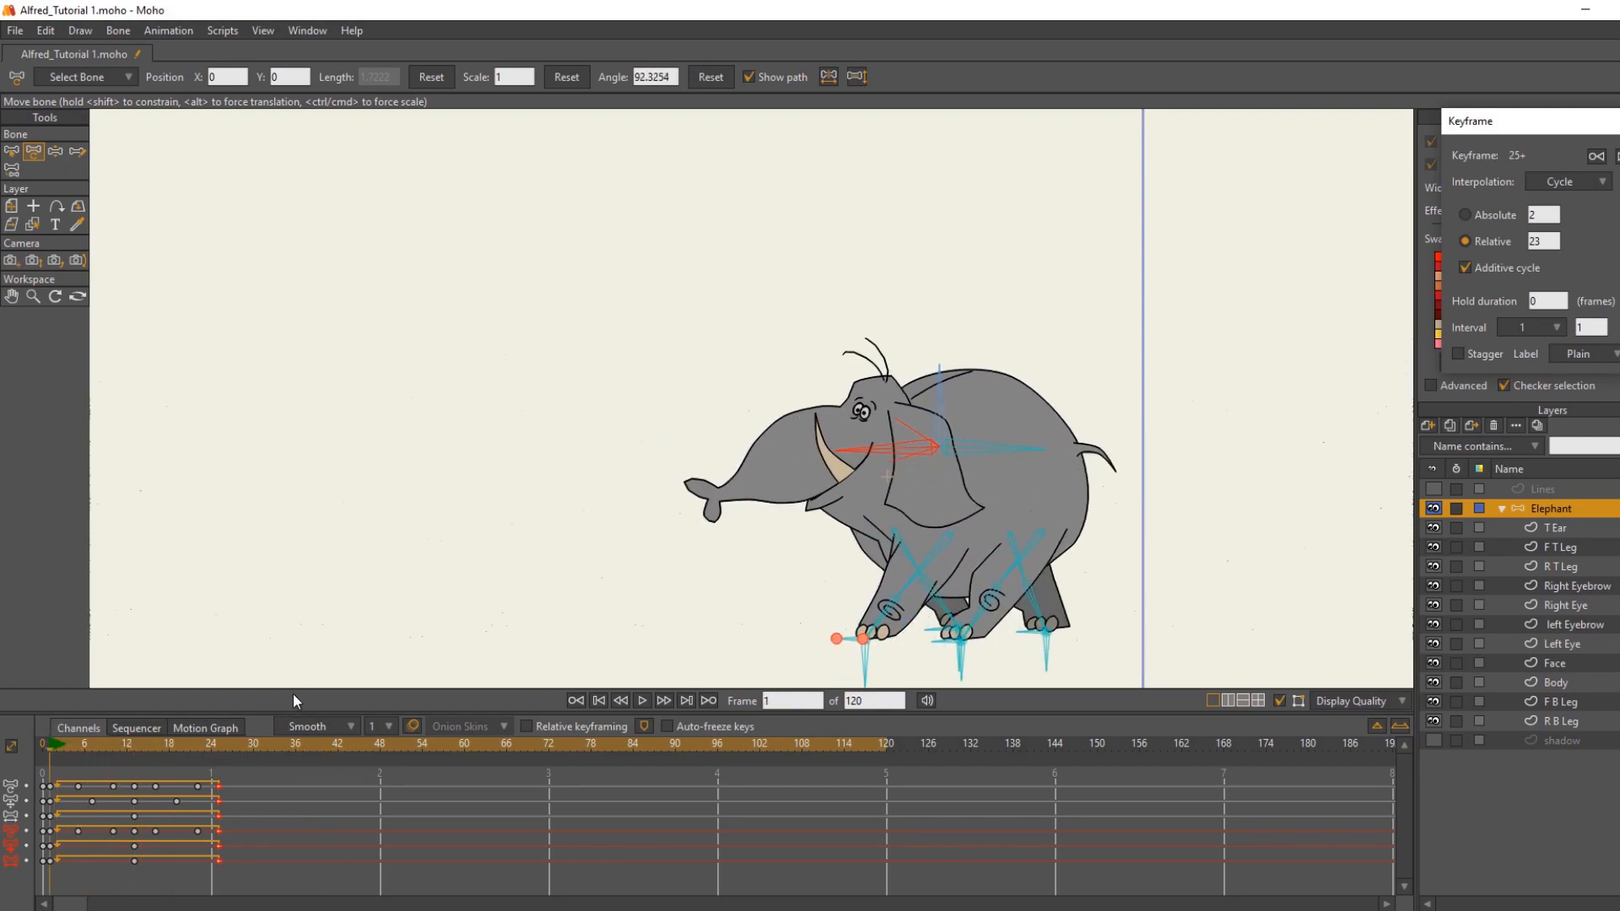
scroll(380, 517, down, 1)
drag(383, 517, 544, 498)
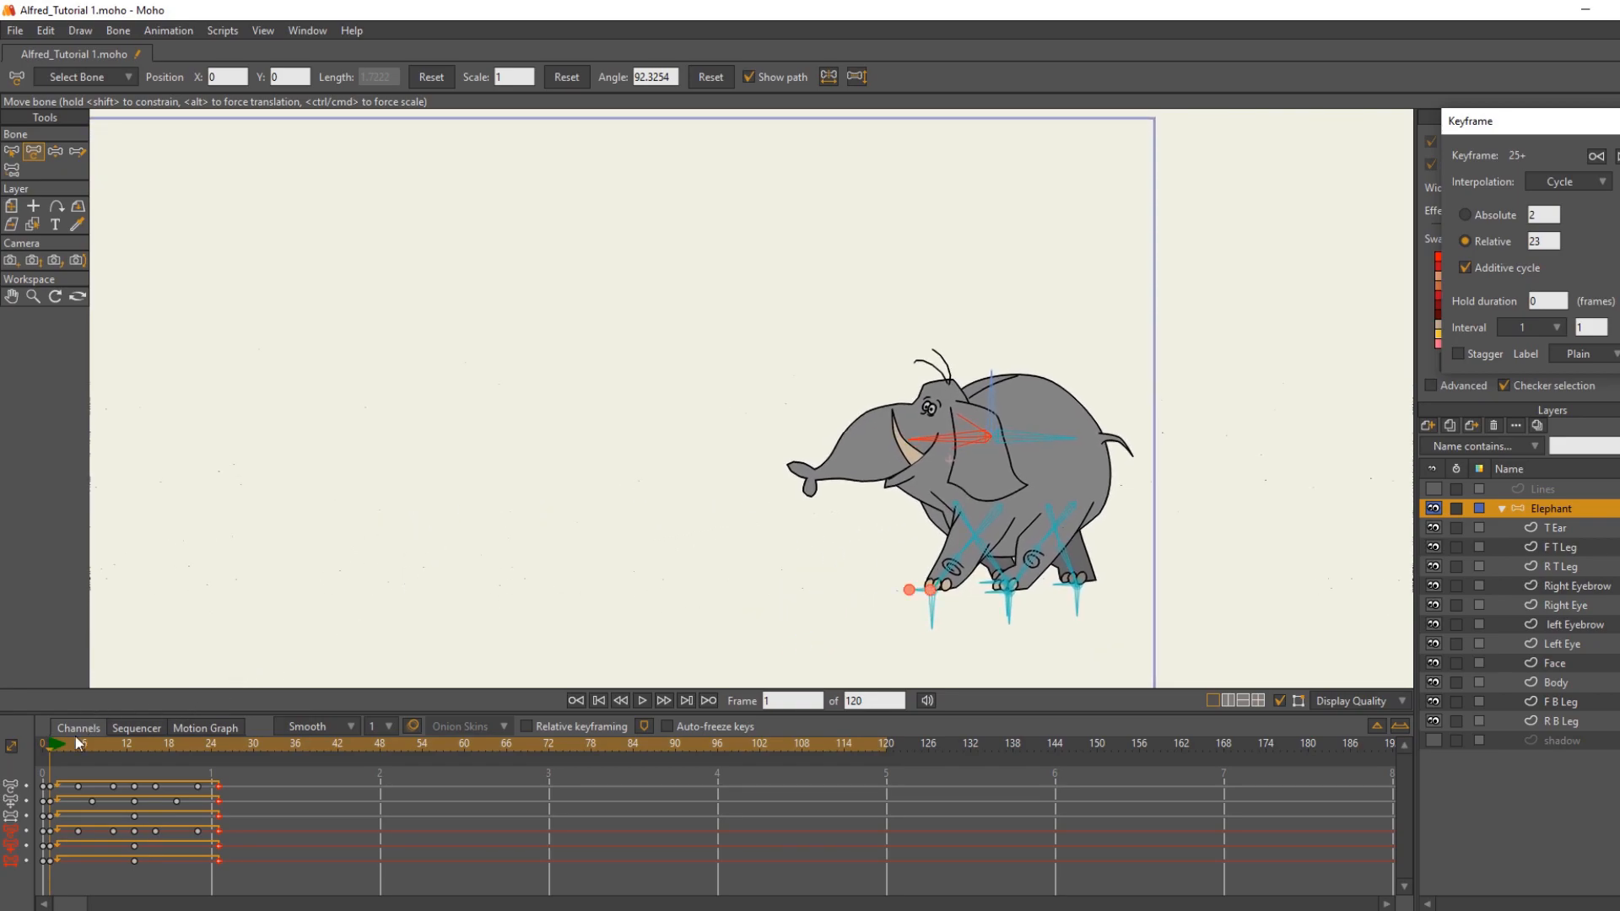
mouse_move(48, 751)
mouse_down()
mouse_move(196, 755)
mouse_move(42, 744)
mouse_up()
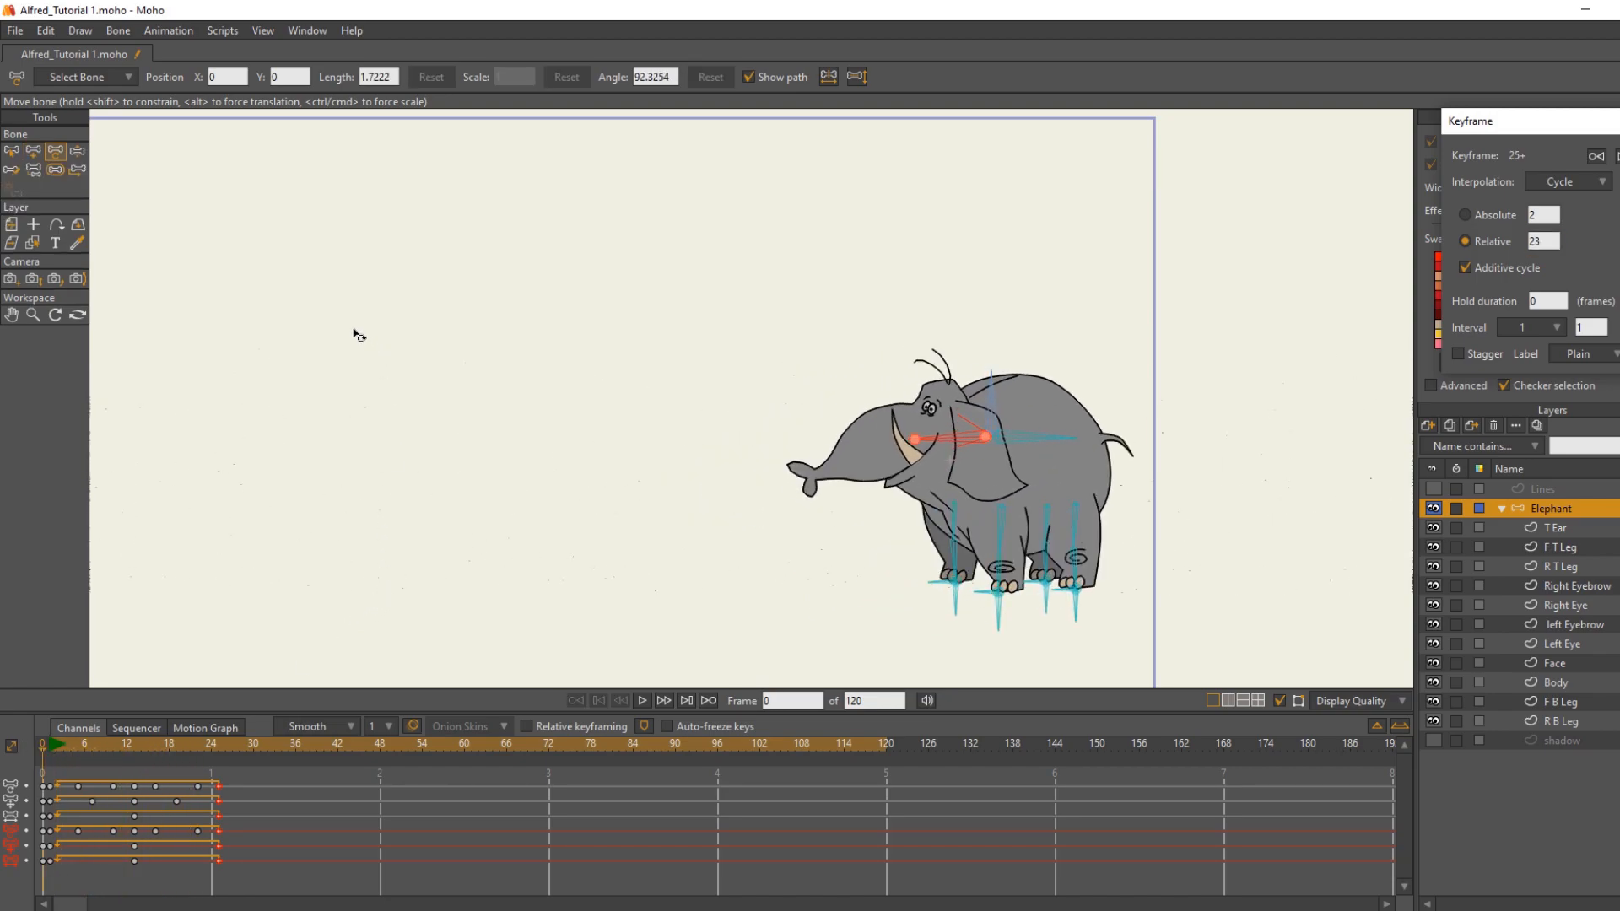
click(11, 152)
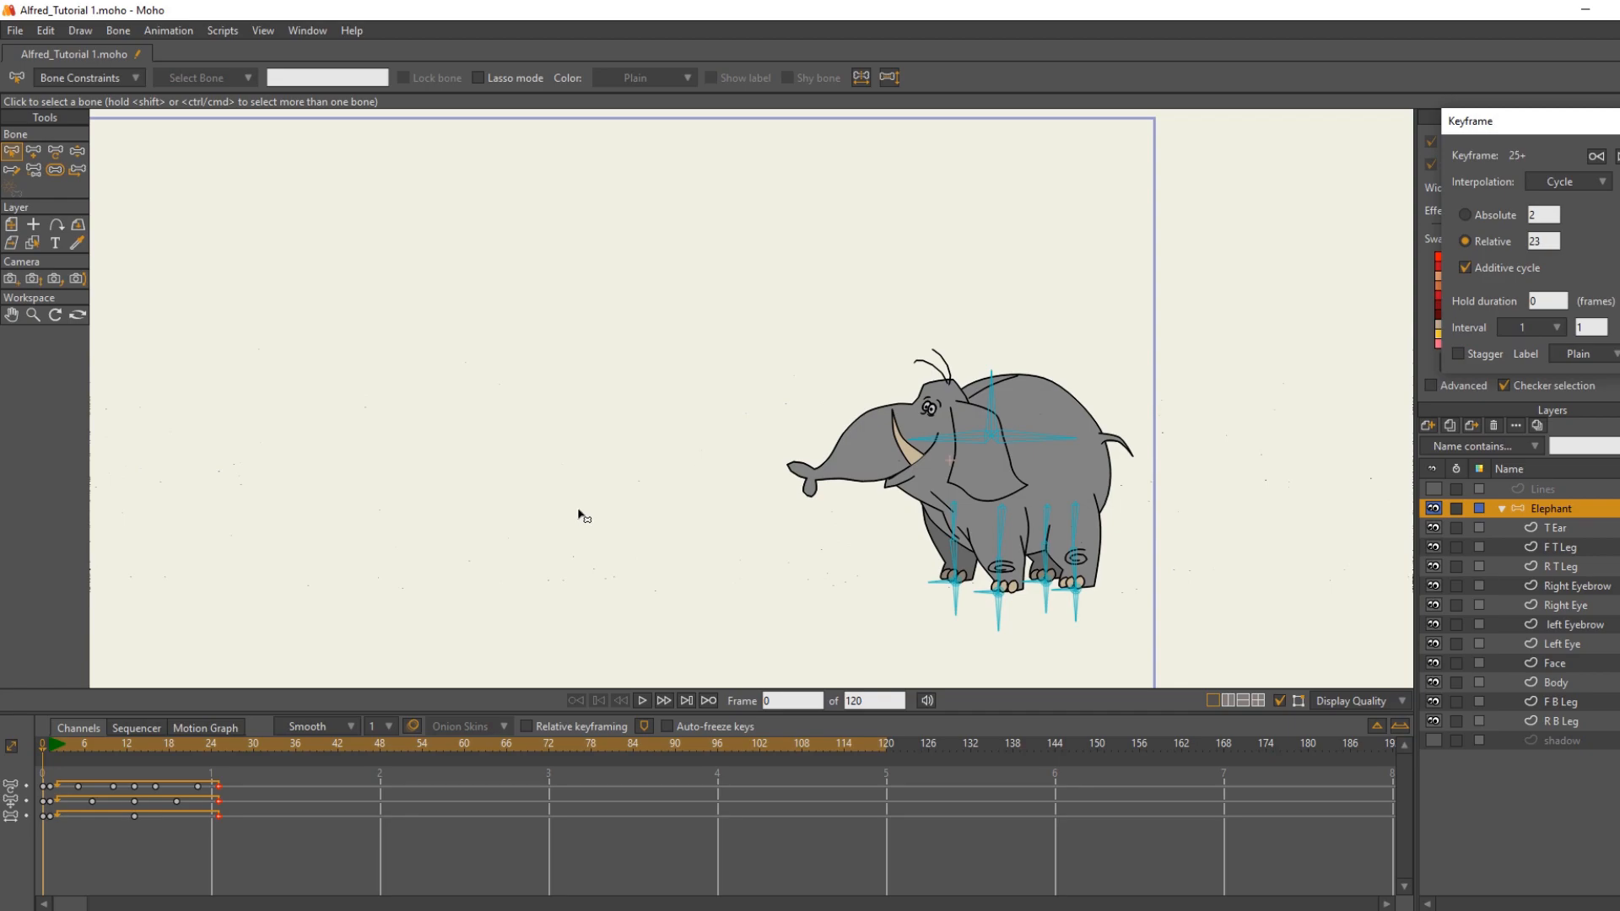
mouse_move(600, 497)
mouse_down()
mouse_move(749, 433)
mouse_move(905, 405)
mouse_move(970, 434)
mouse_move(1000, 485)
mouse_move(1019, 570)
mouse_move(1007, 625)
mouse_move(920, 648)
mouse_move(792, 600)
mouse_move(684, 514)
mouse_move(670, 459)
mouse_up()
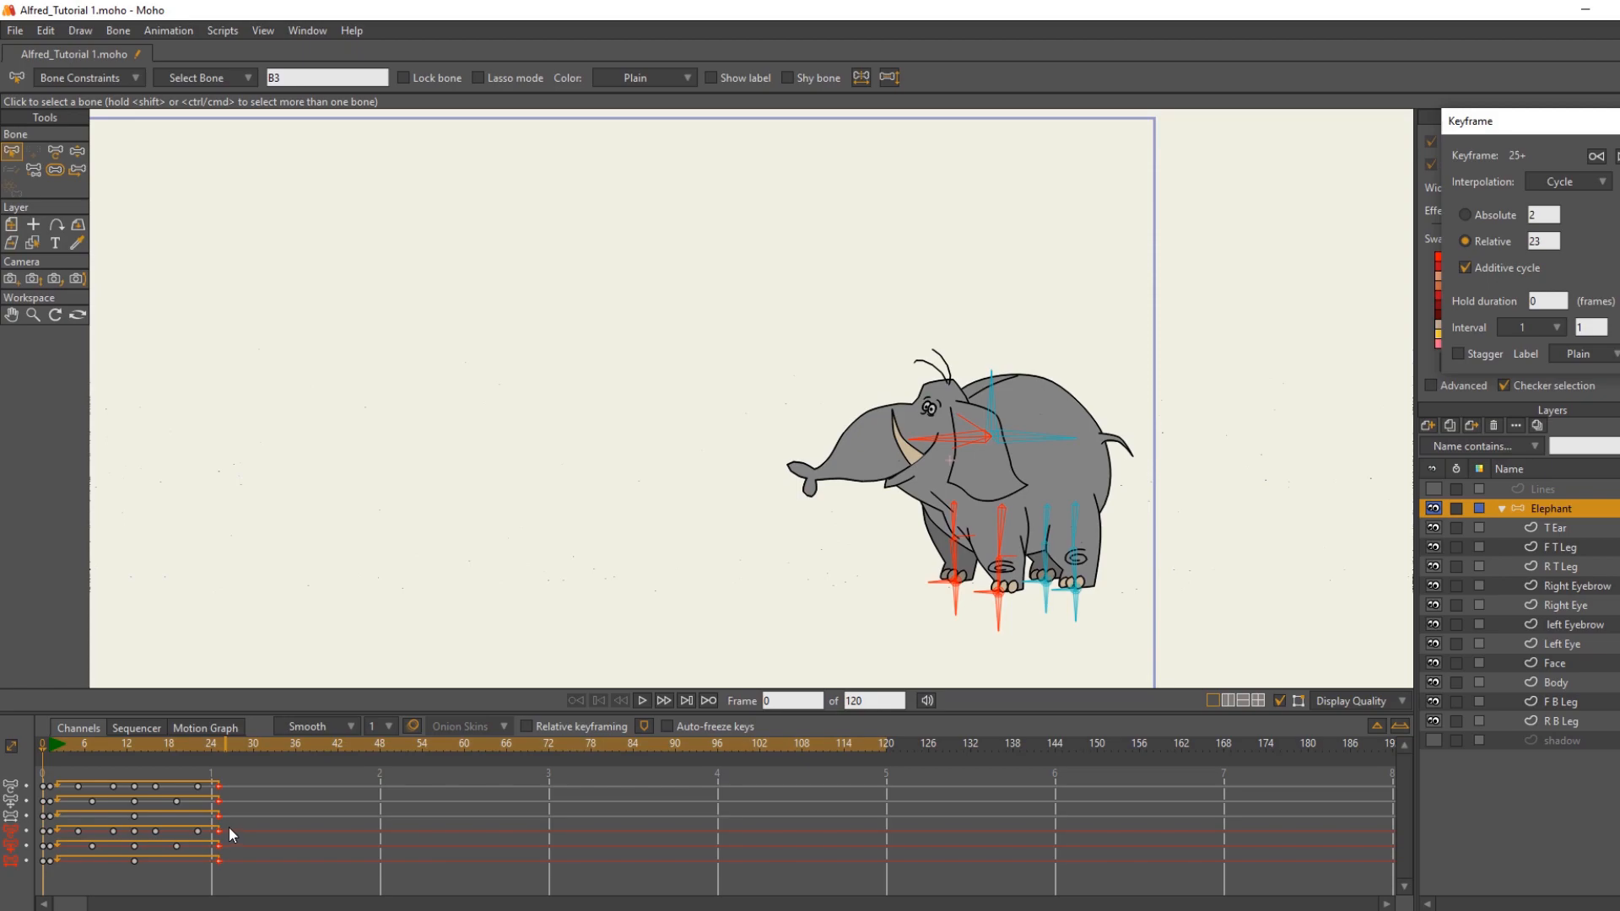
drag(231, 824, 49, 868)
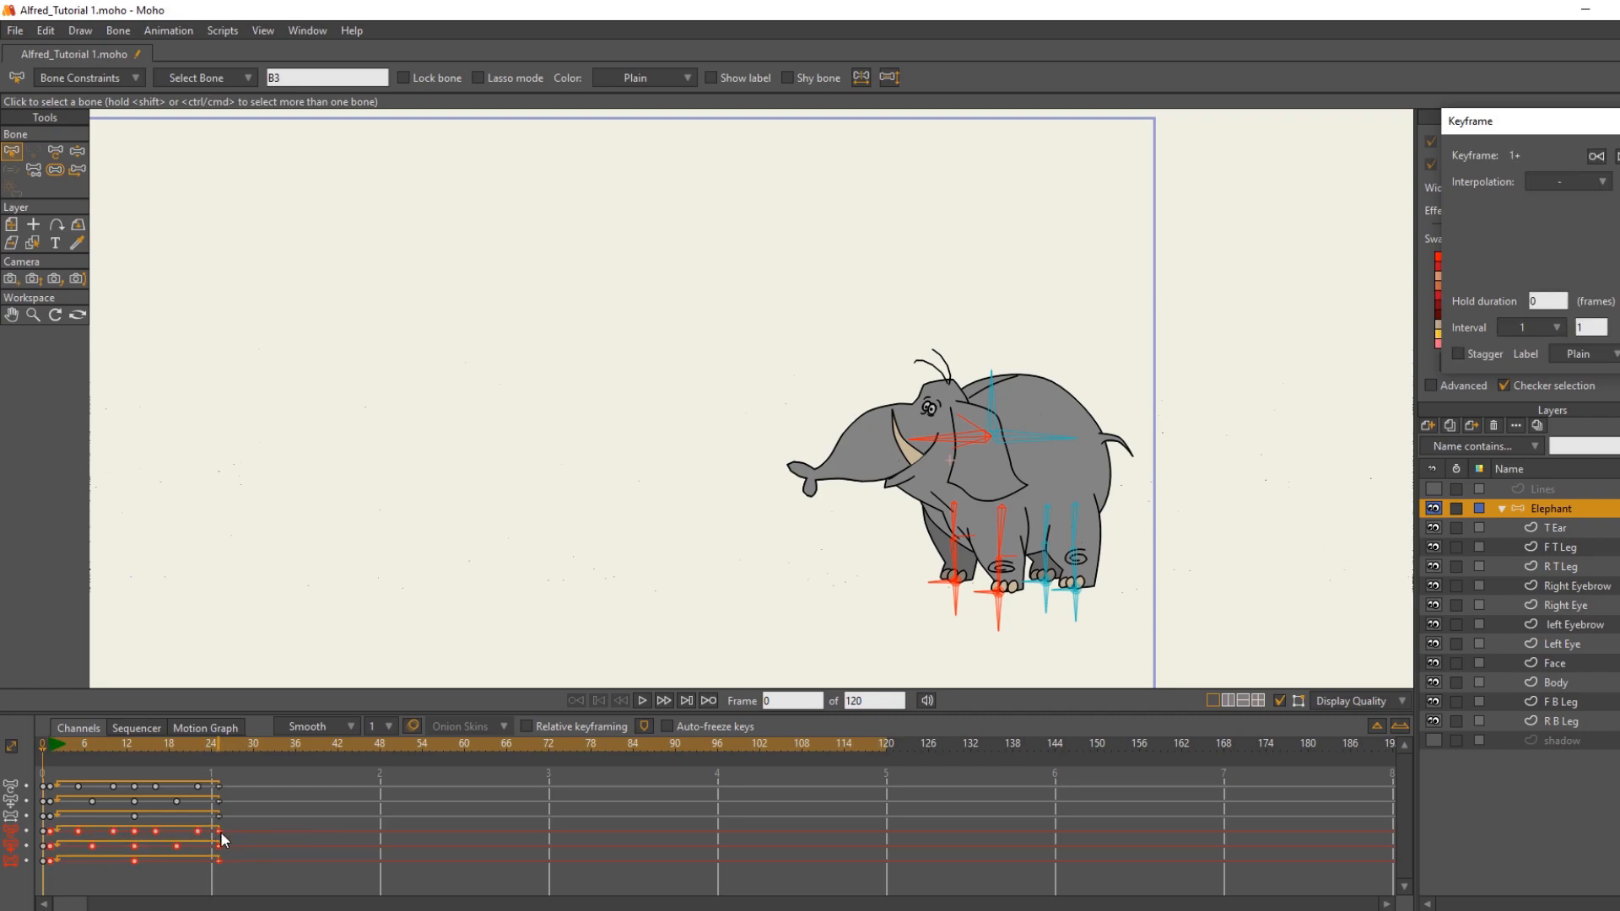
drag(220, 832, 245, 832)
drag(49, 746, 82, 805)
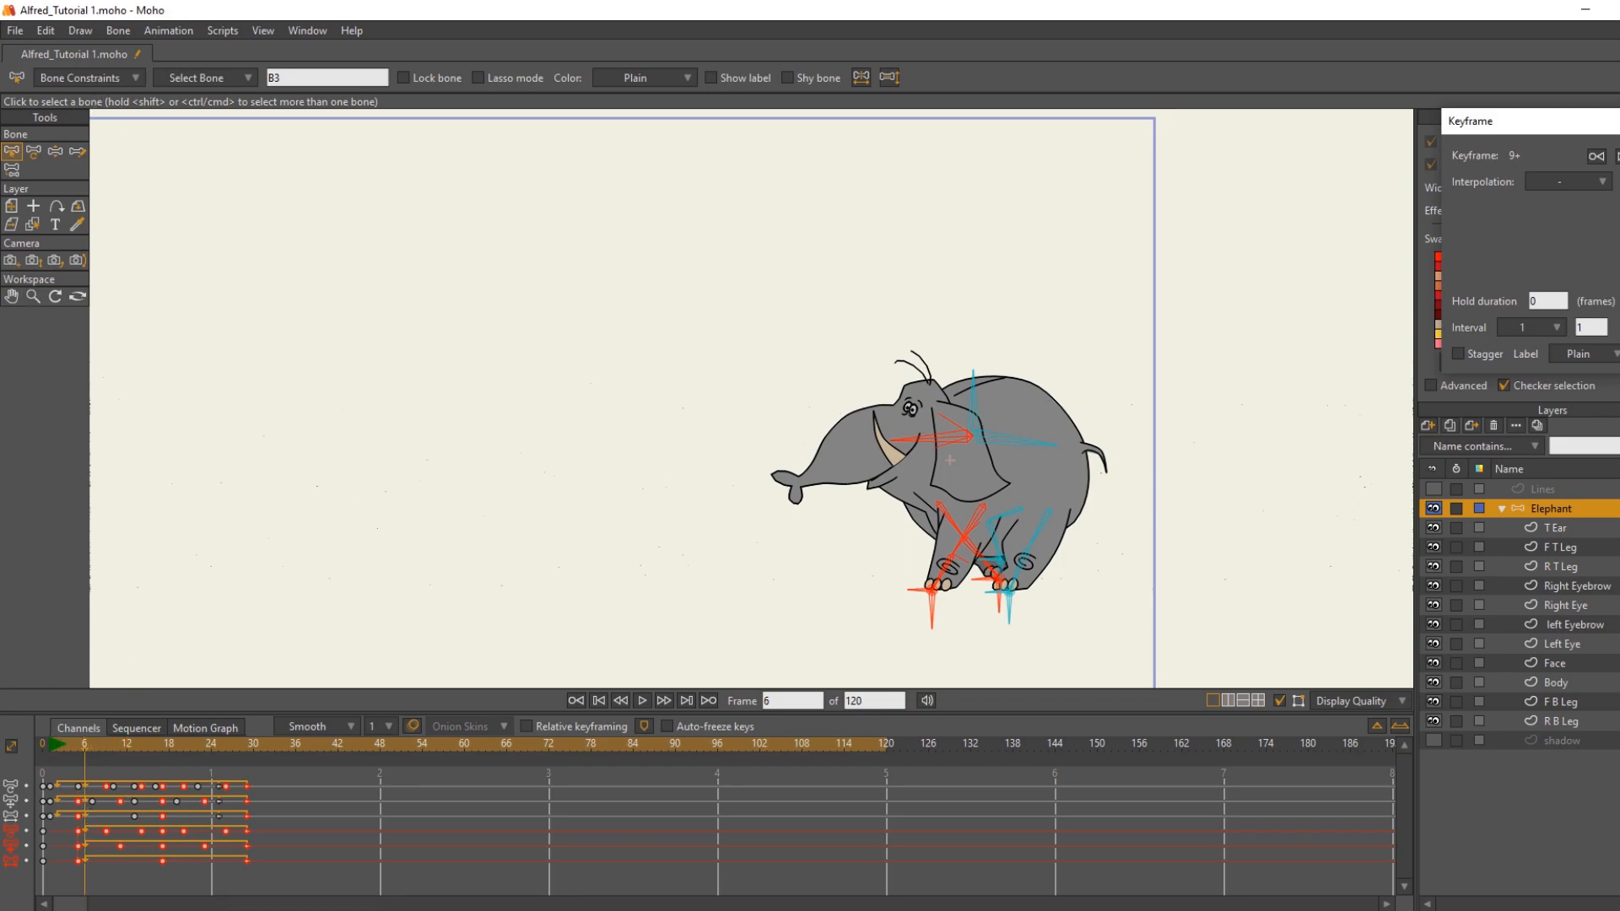
Step: Play back the walk with the offset front legs and set the animation's end frame to 240
click(643, 701)
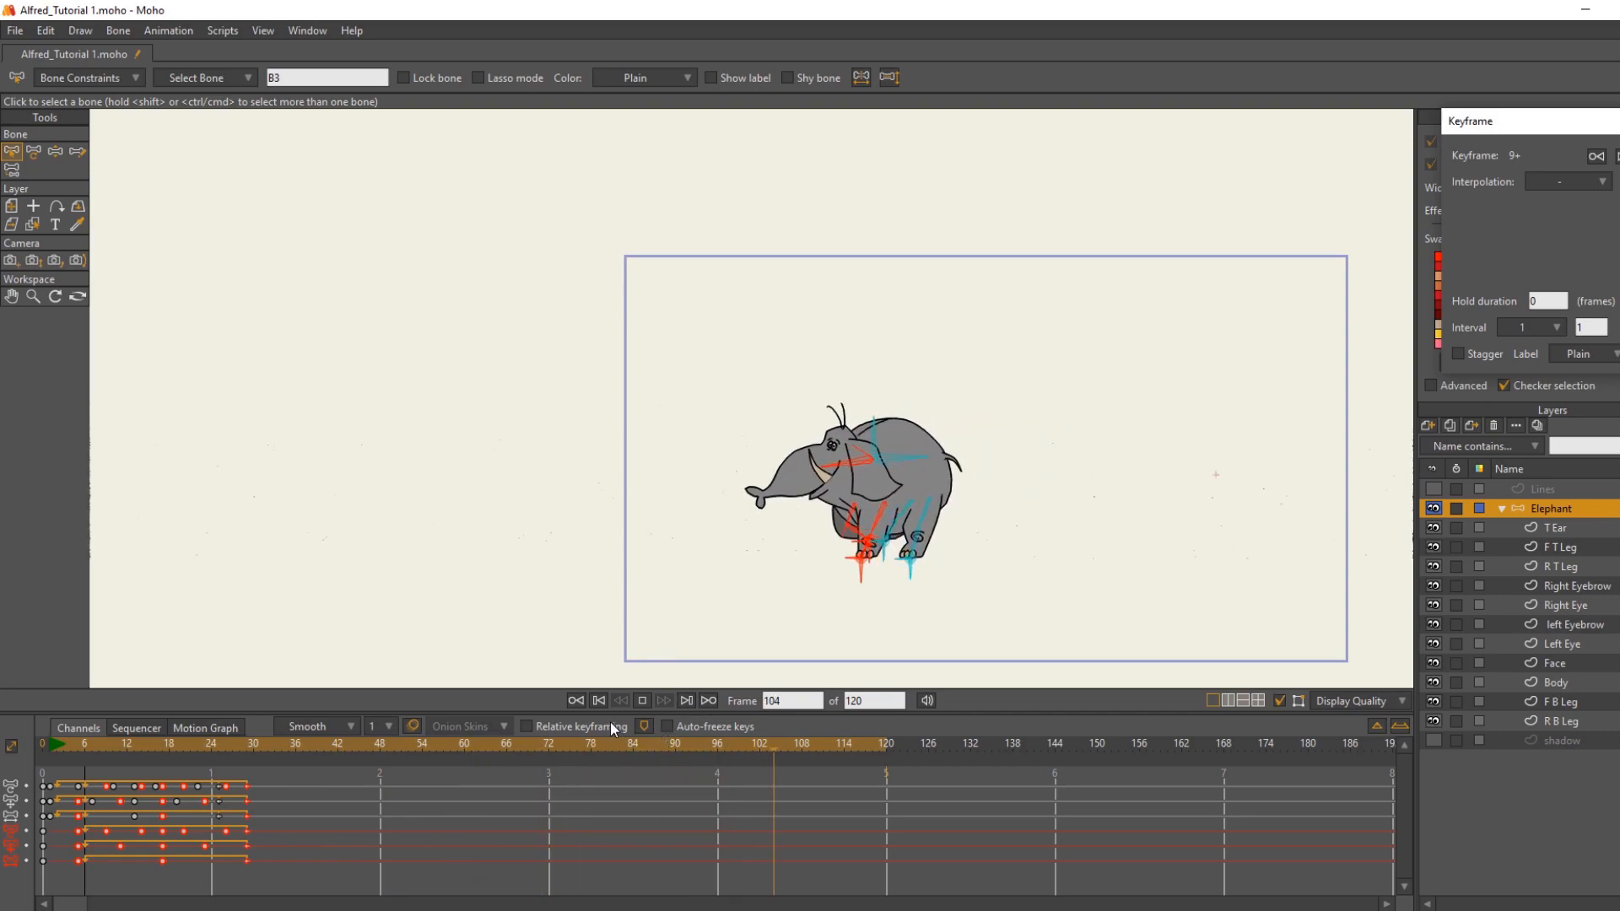
click(635, 696)
click(868, 705)
text(24)
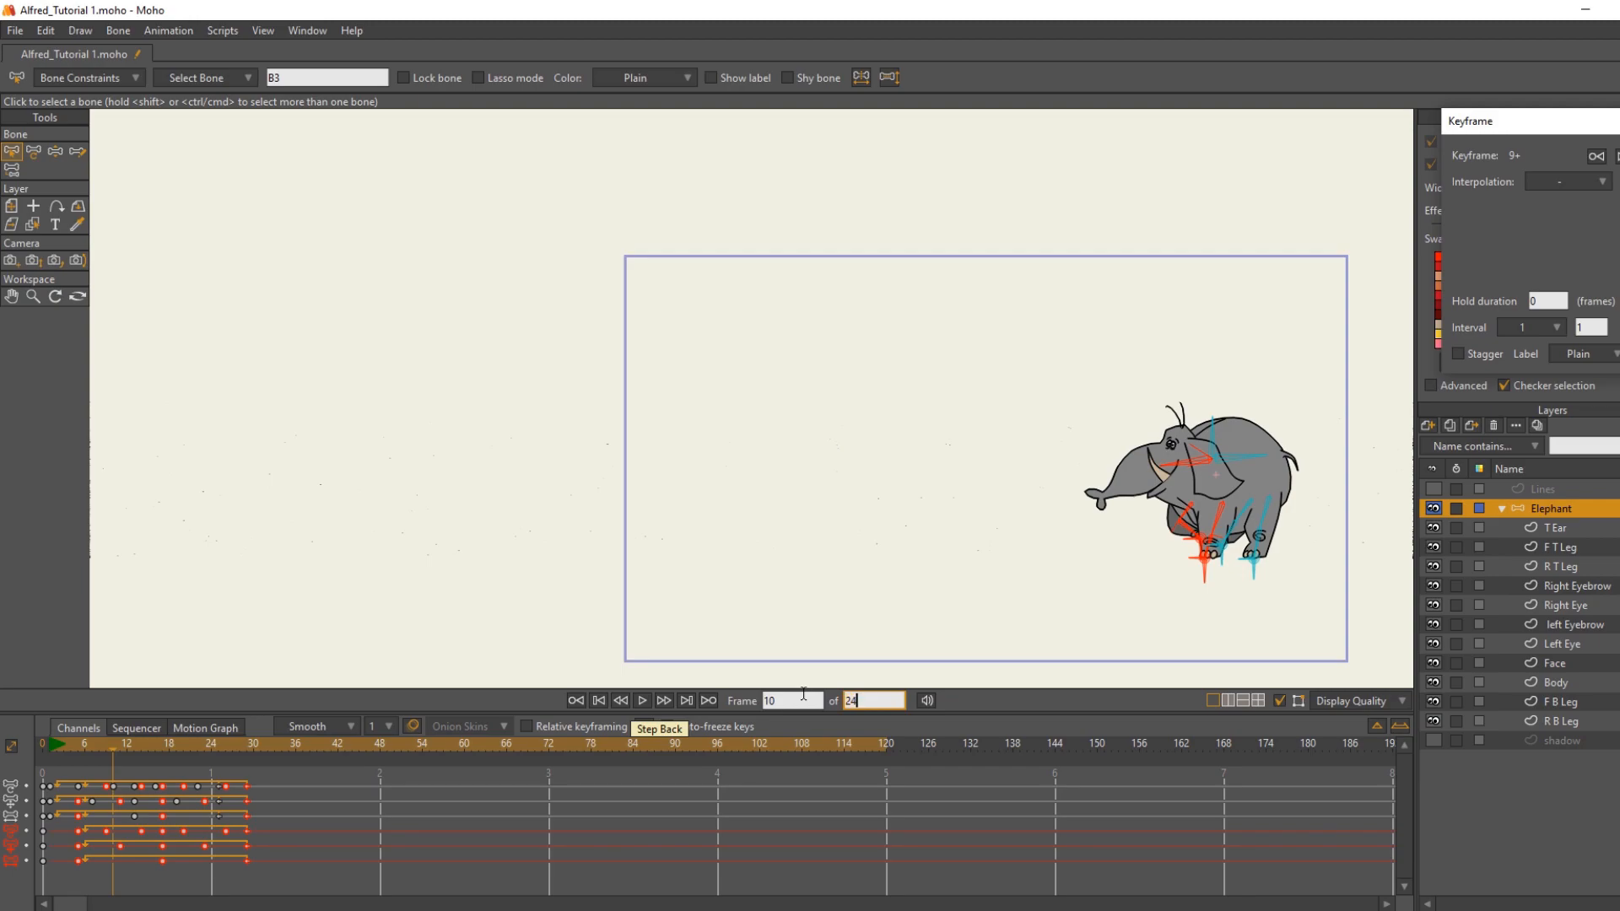
key(Return)
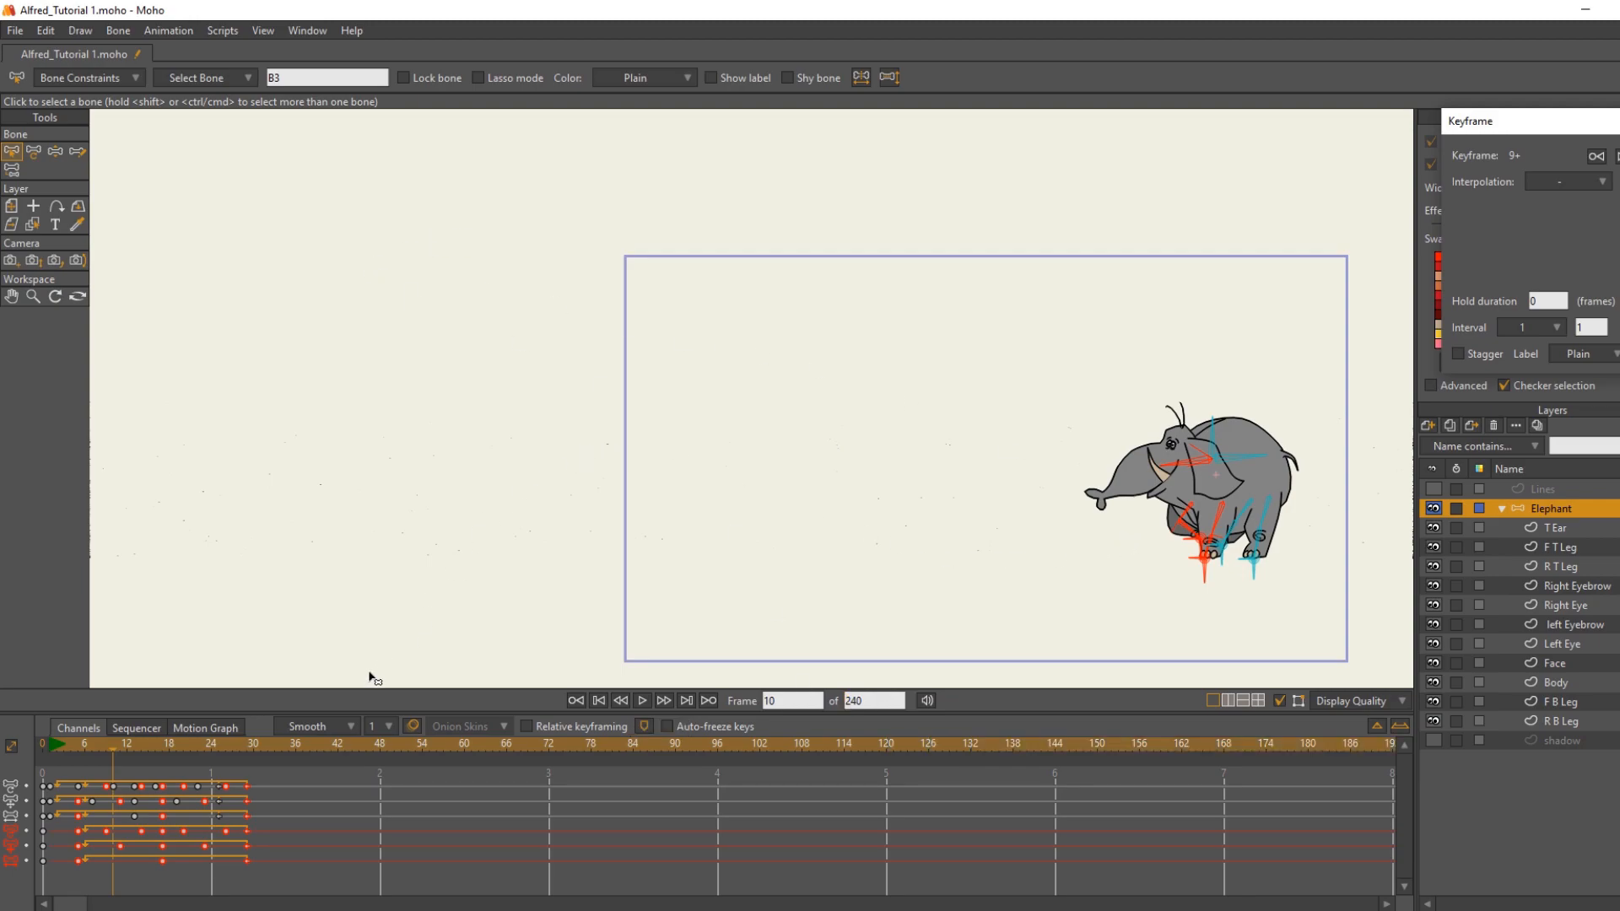
Step: Play the extended walk animation to check it, stop it, and return to frame 0
click(641, 700)
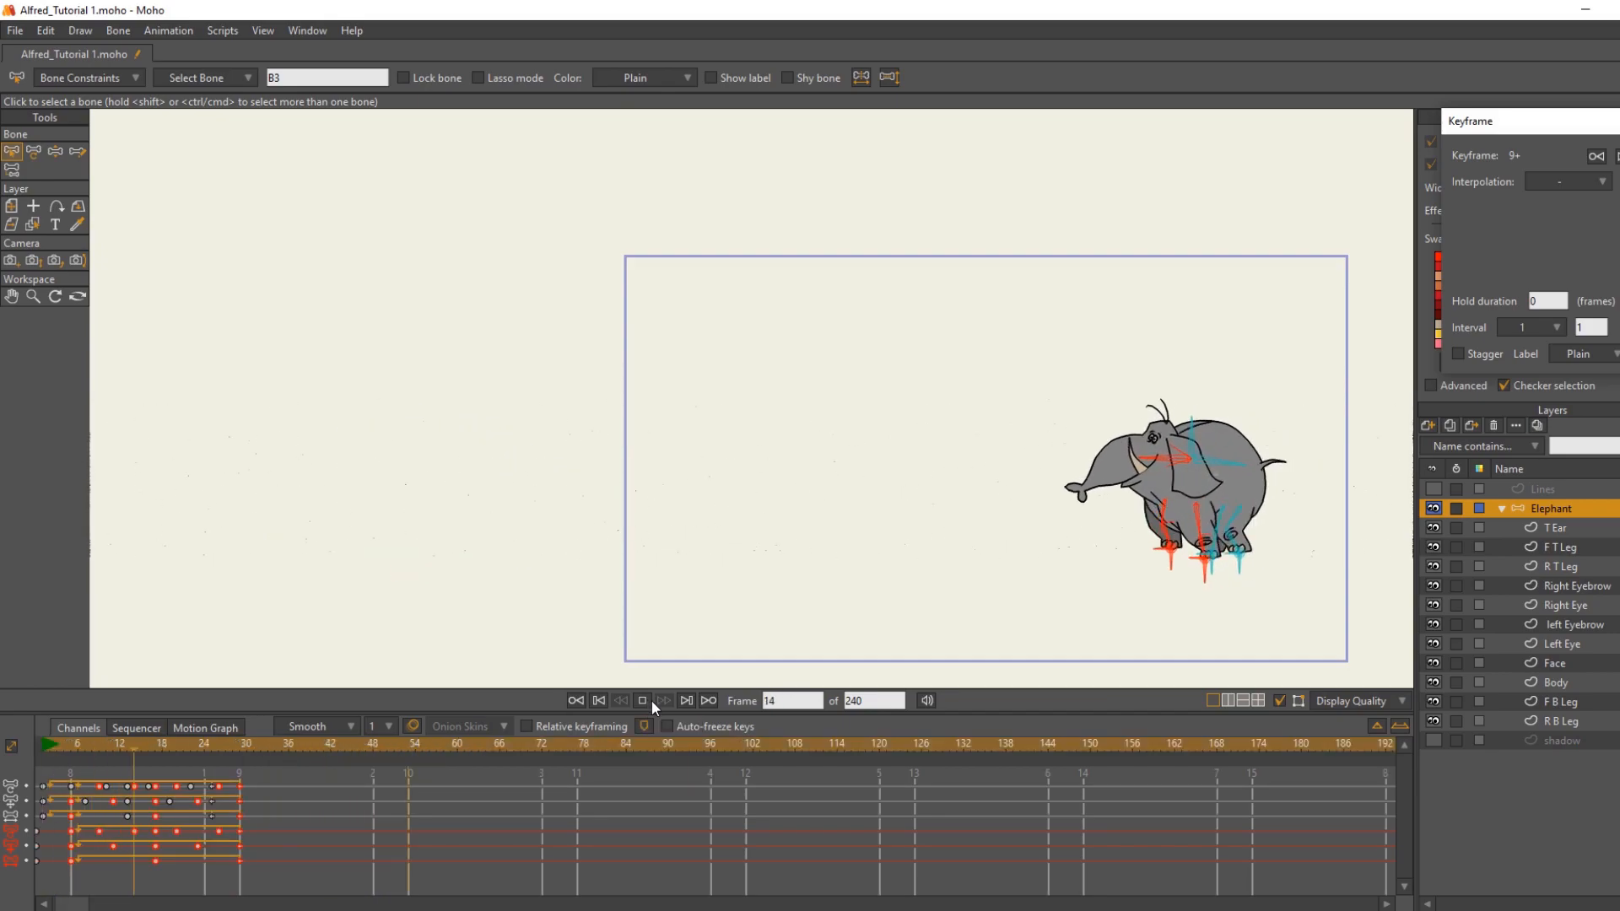
click(648, 700)
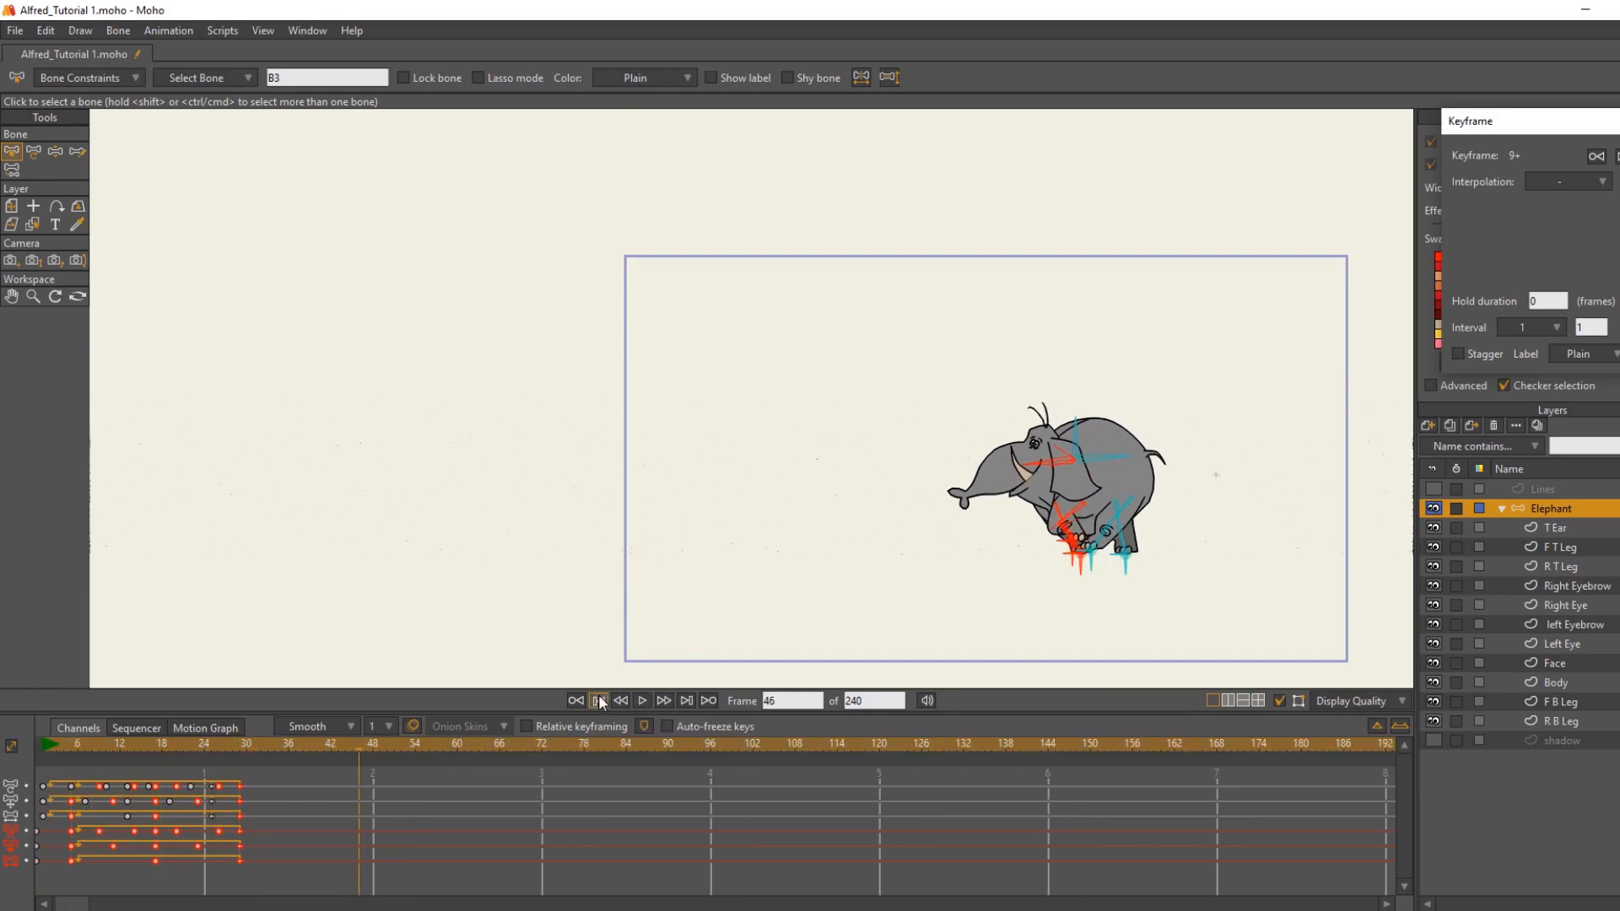
click(599, 700)
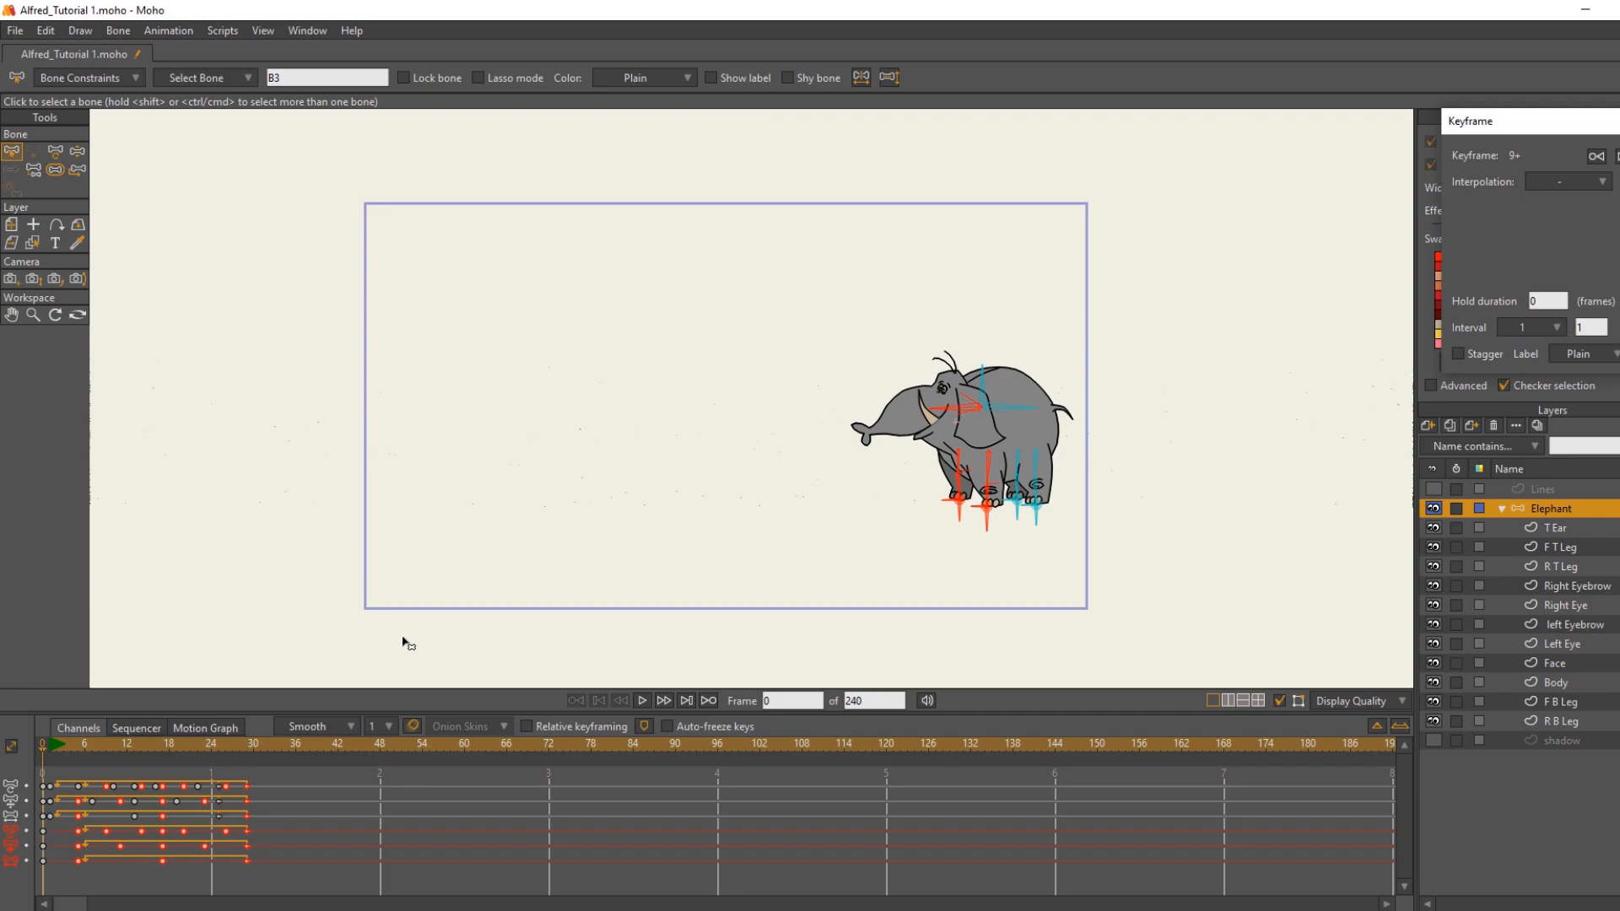
scroll(519, 553, down, 1)
scroll(524, 548, up, 2)
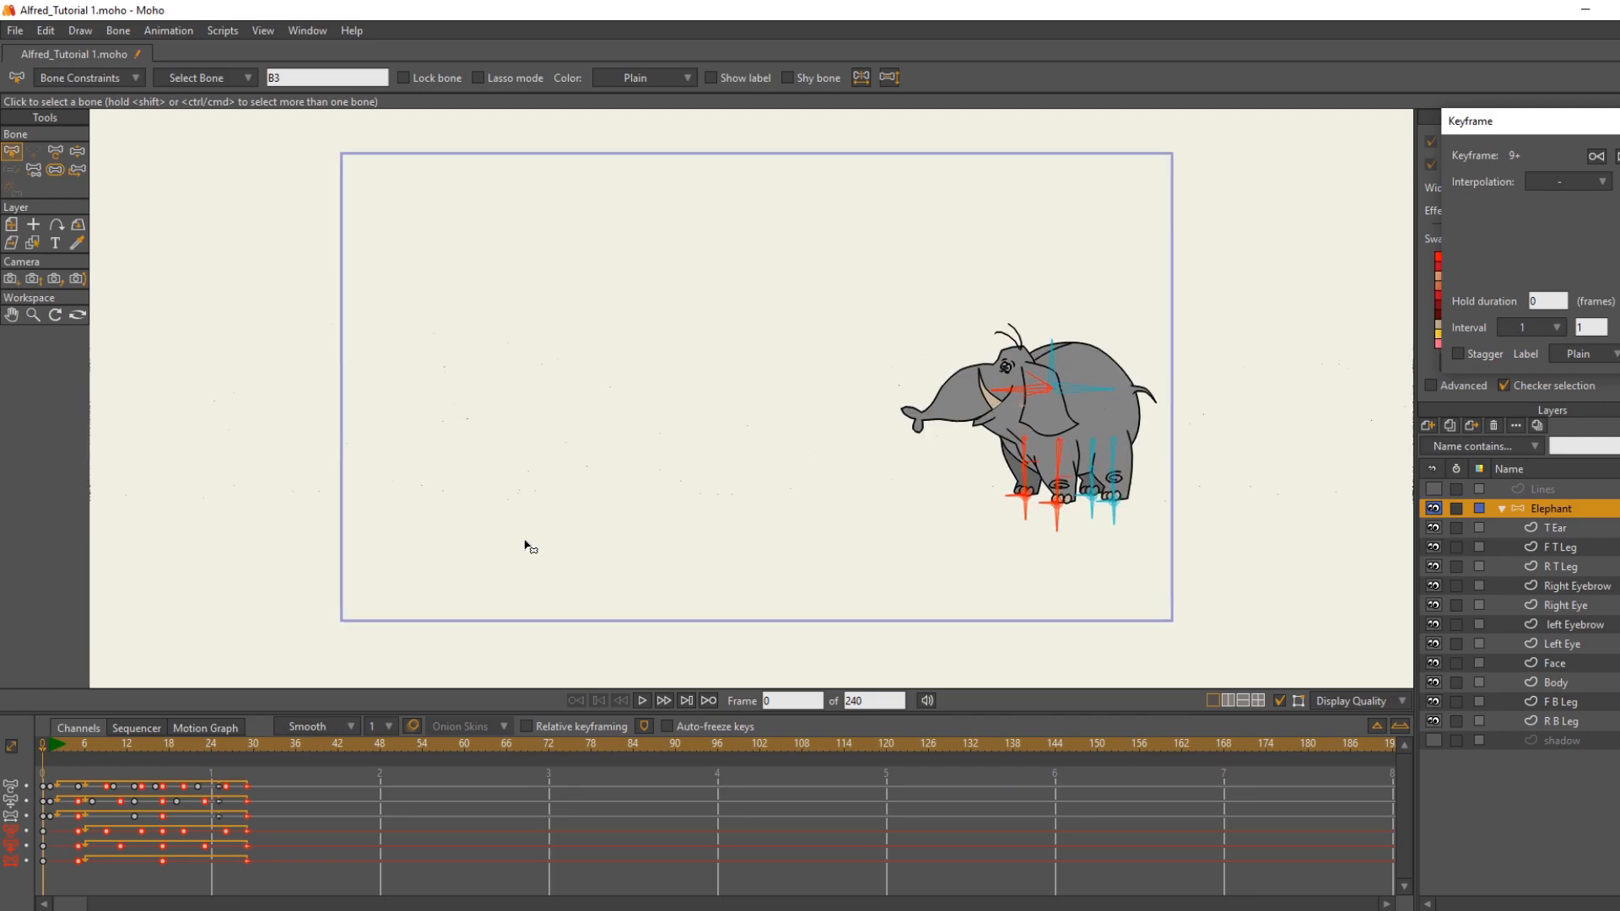